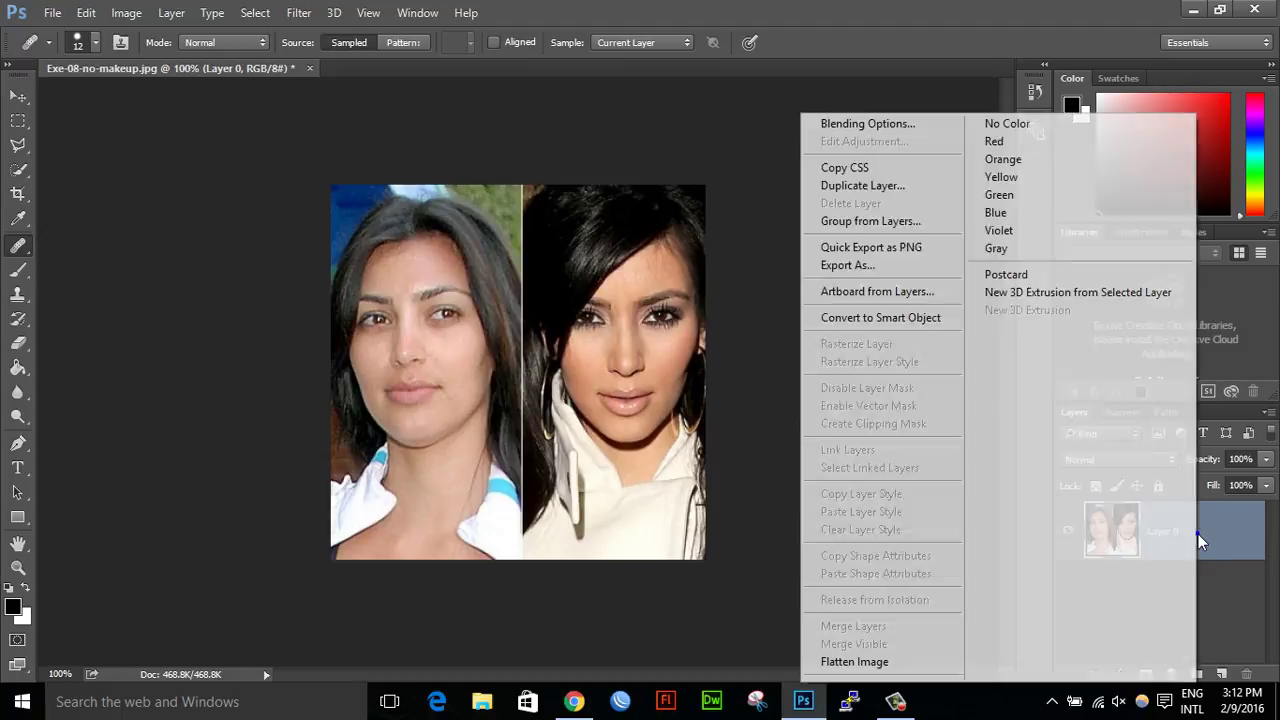
Step: Duplicate Layer 0 as a new layer above the original
left_click(884, 192)
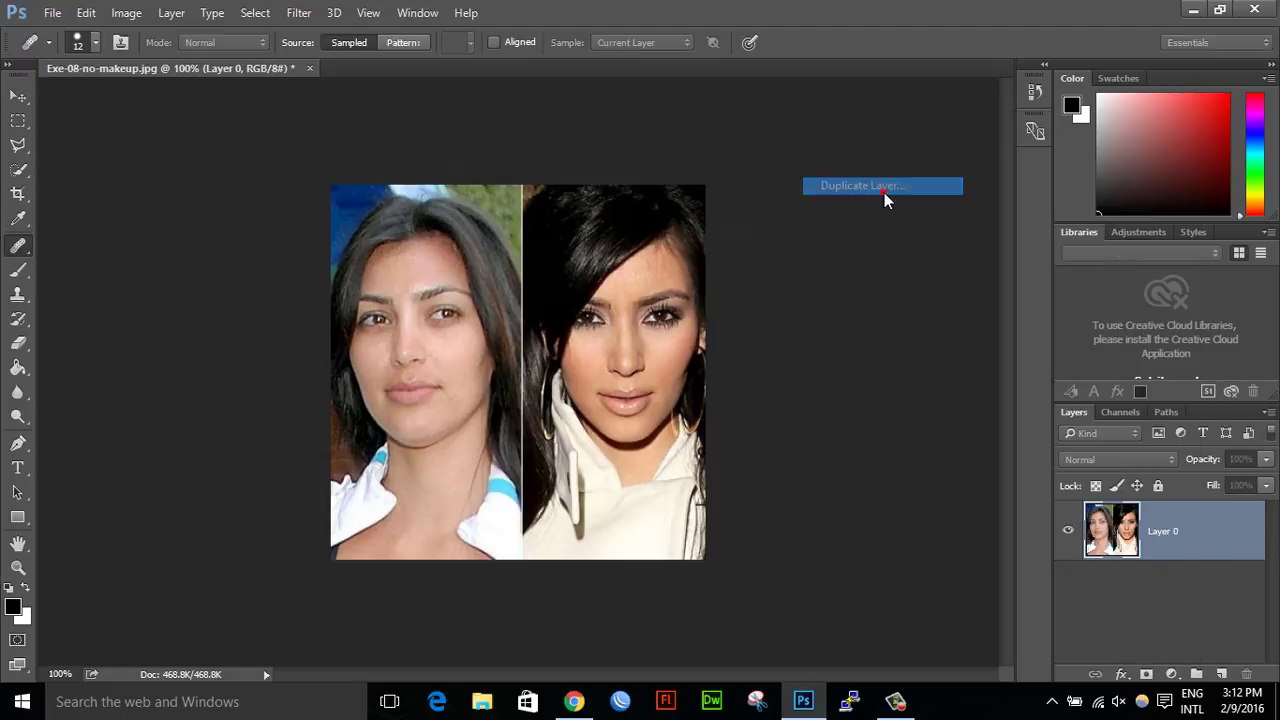
left_click(803, 210)
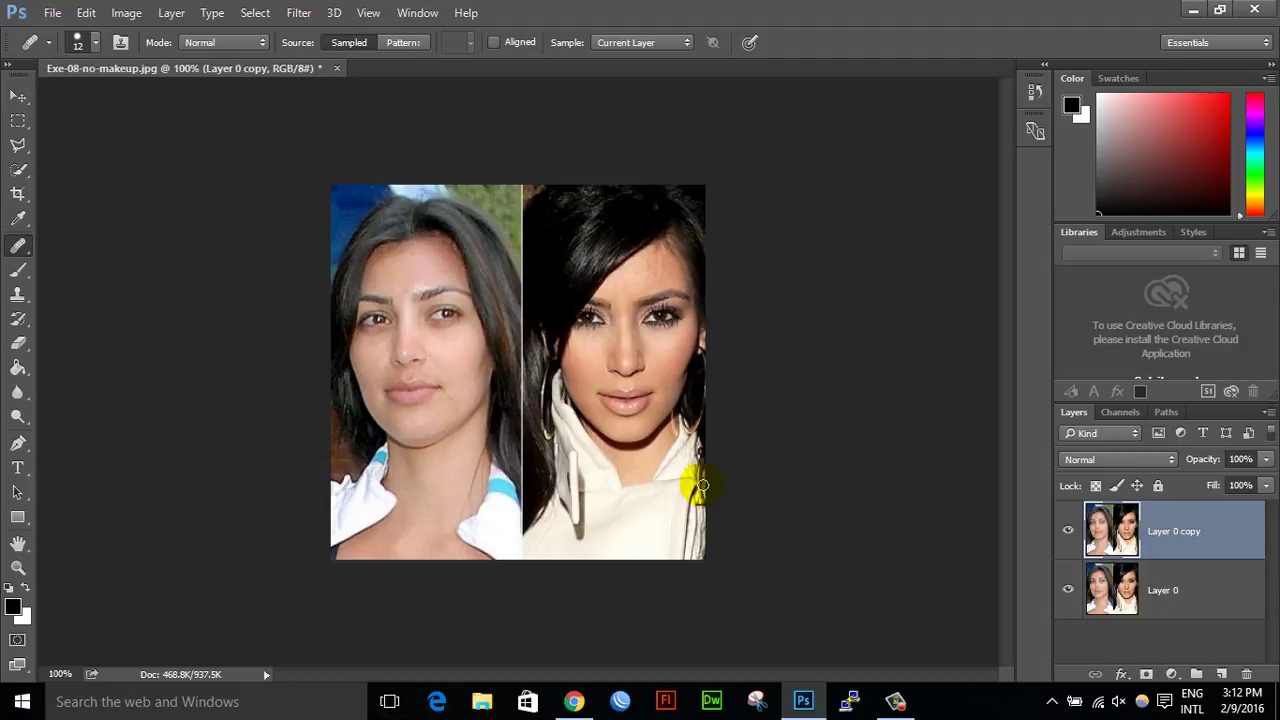
key("ctrl+plus")
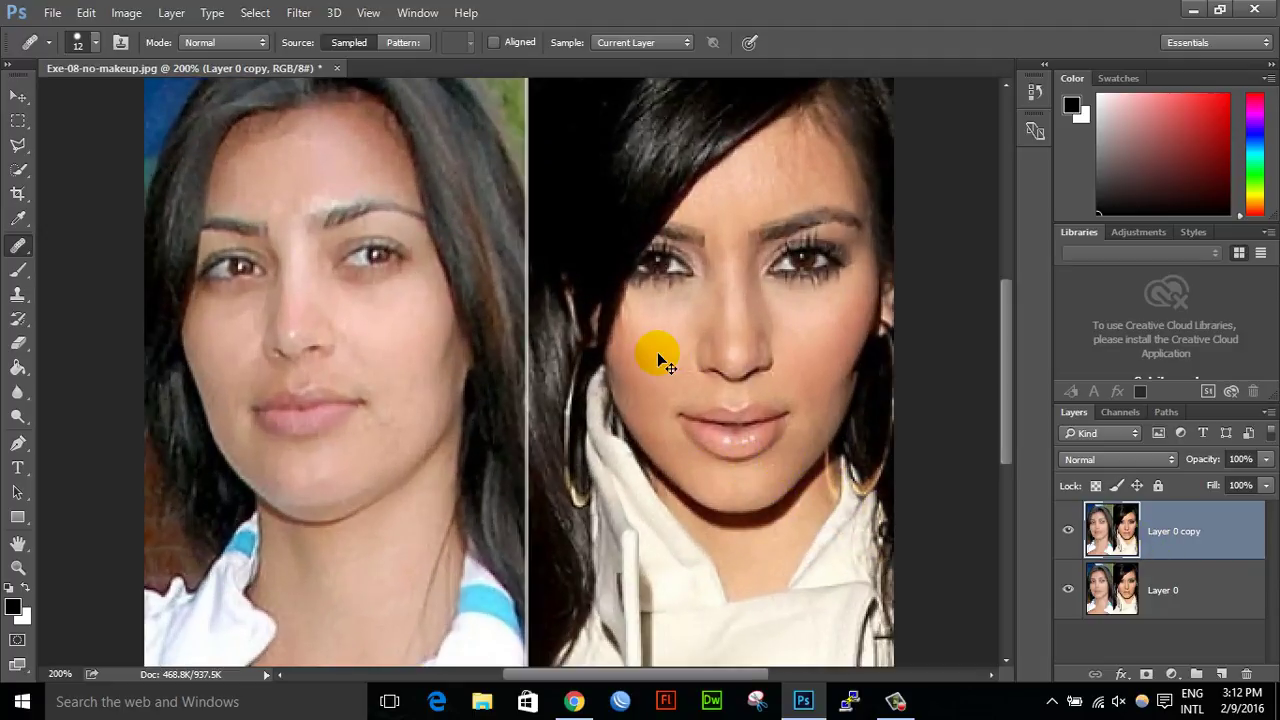
key("ctrl+minus")
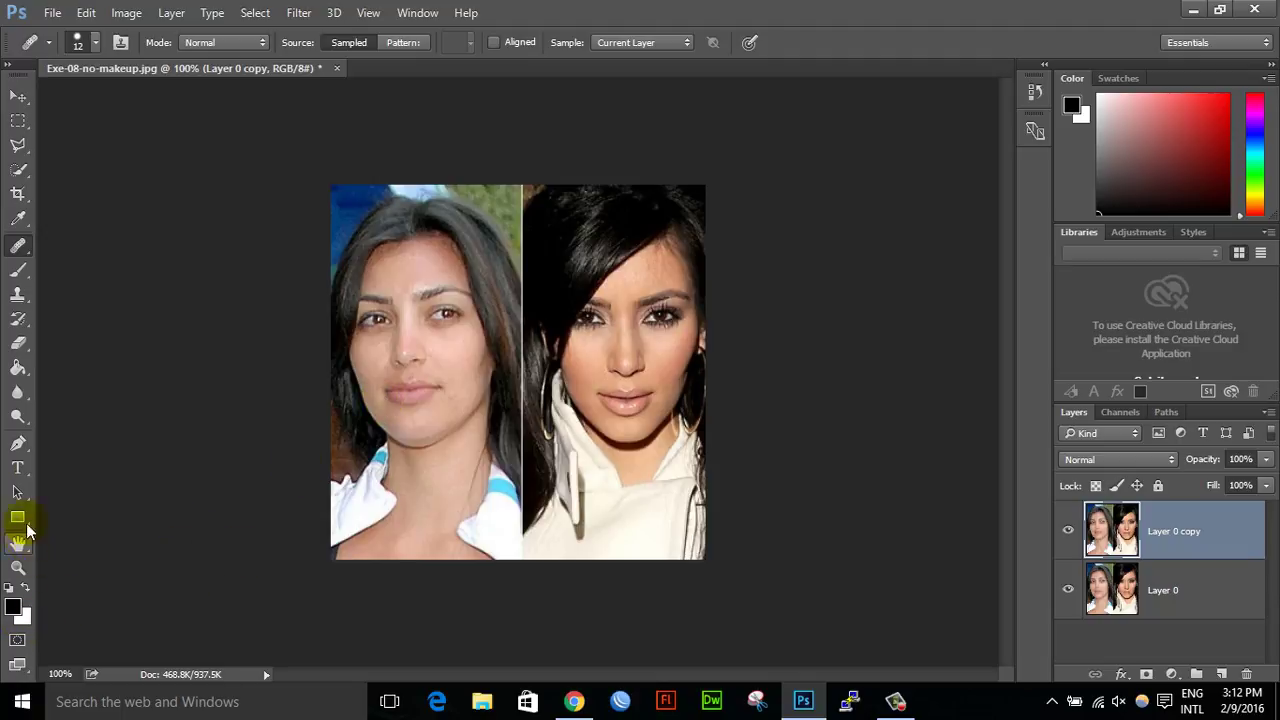
Step: Select the left woman's face and neck skin with the Quick Selection tool and open the Hue/Saturation adjustment for it
left_click(18, 170)
mouse_move(408, 410)
left_mouse_down()
mouse_move(406, 523)
mouse_move(437, 463)
mouse_move(409, 366)
mouse_move(410, 279)
mouse_move(448, 377)
left_mouse_up()
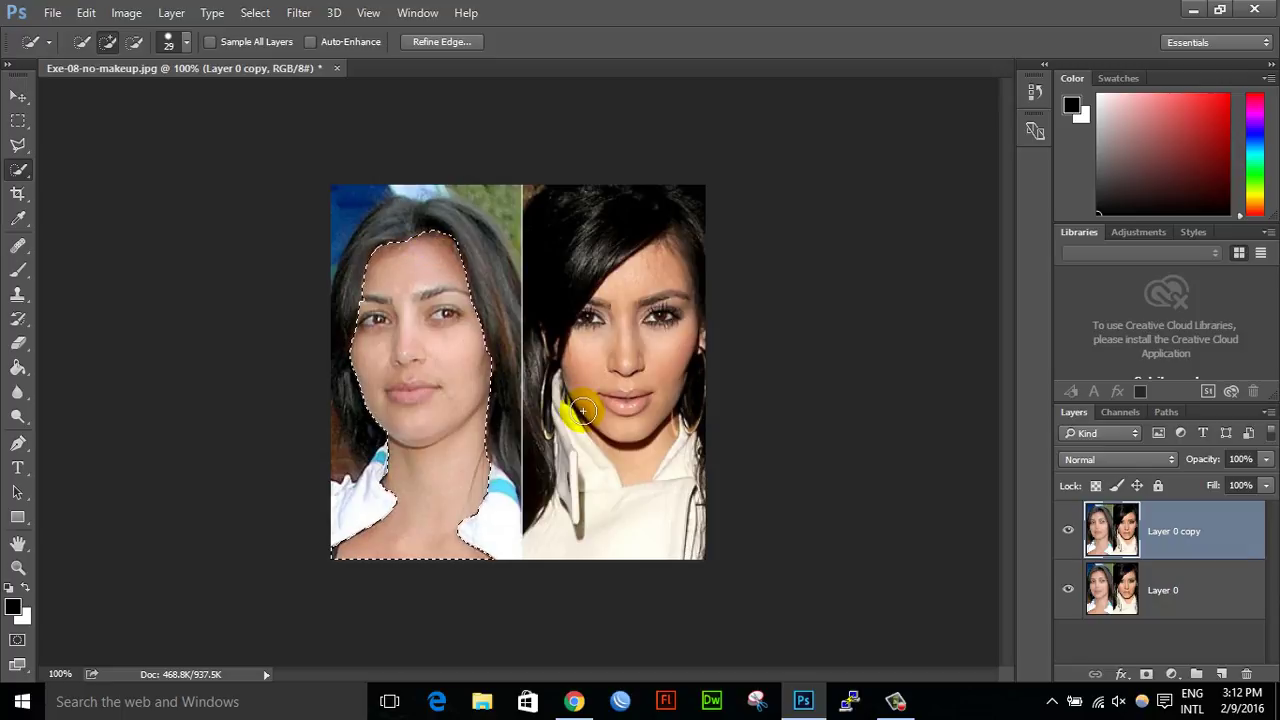
left_click(133, 14)
mouse_move(143, 60)
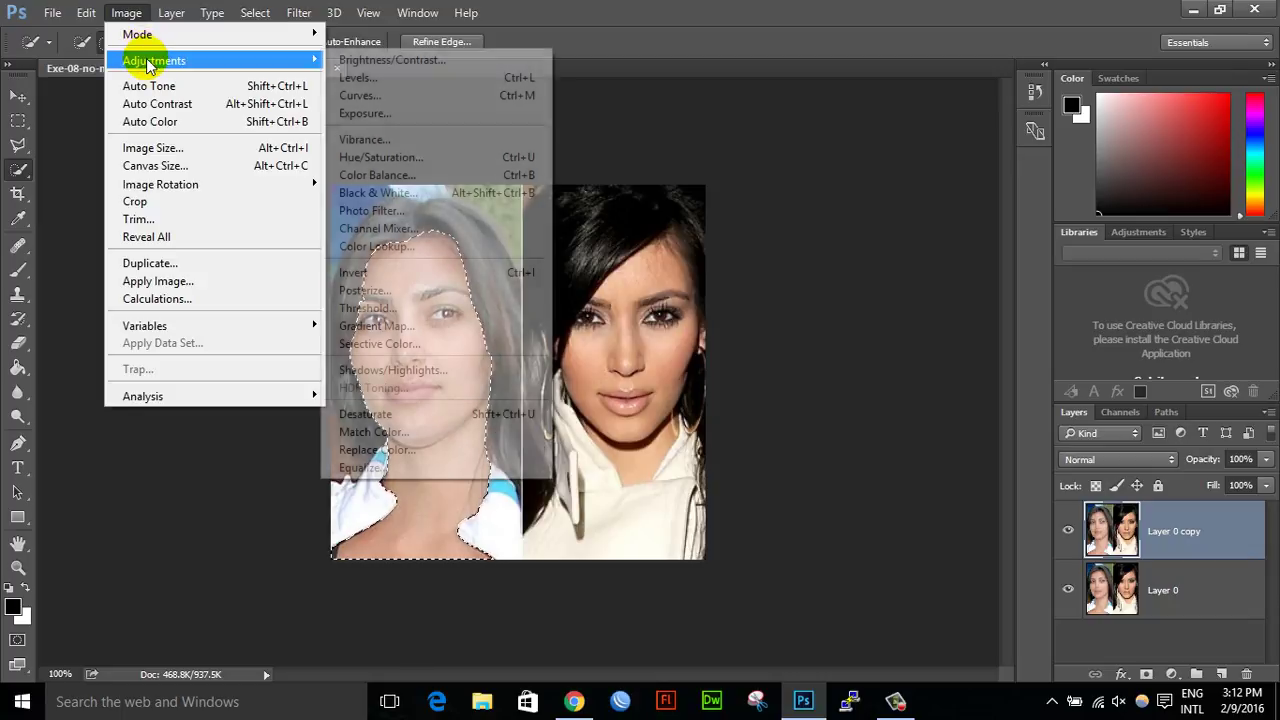
left_click(425, 160)
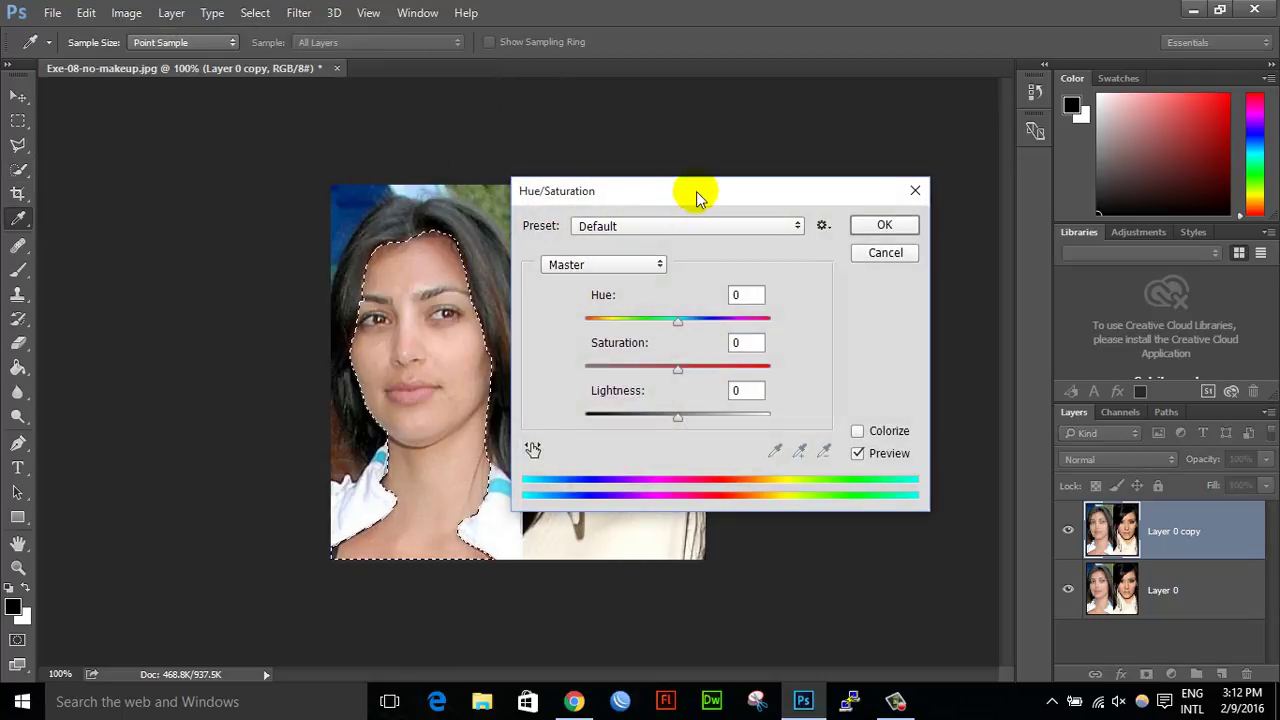
left_click_drag(697, 197, 857, 161)
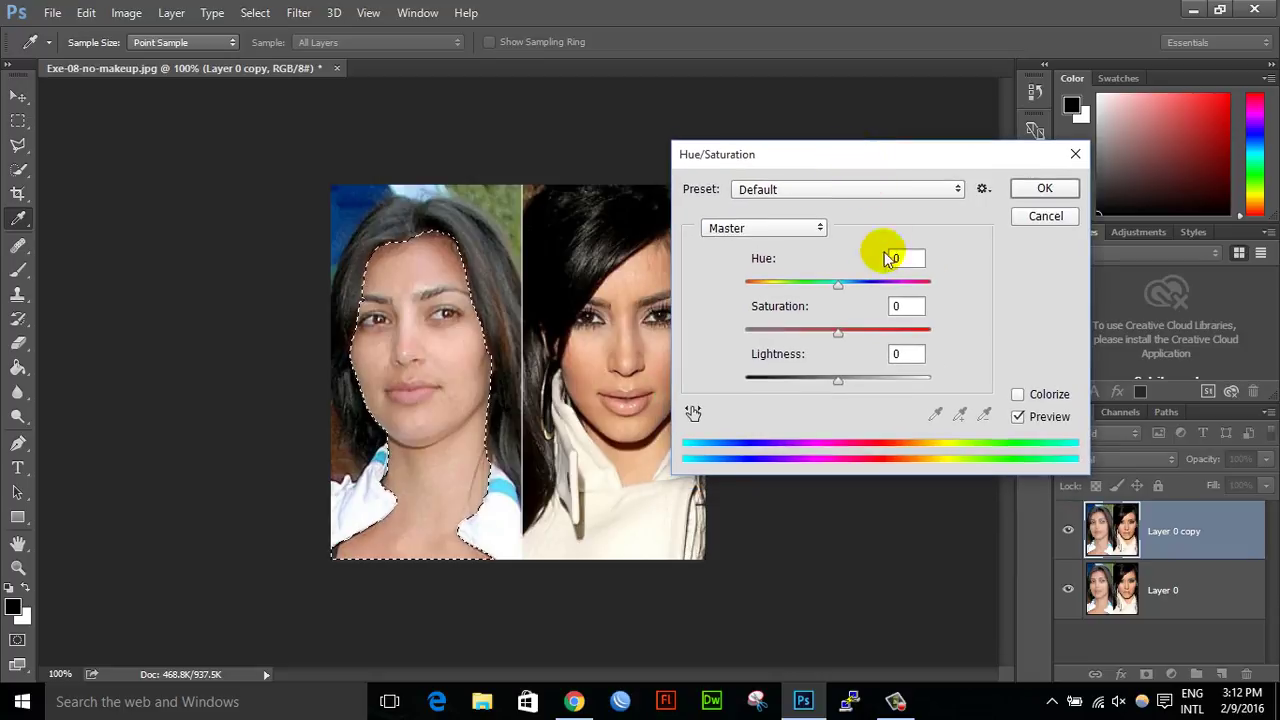
Step: Apply Hue +4, Saturation -12 and Lightness +10 to the left woman's selected skin, and deselect it
left_click_drag(837, 286, 841, 289)
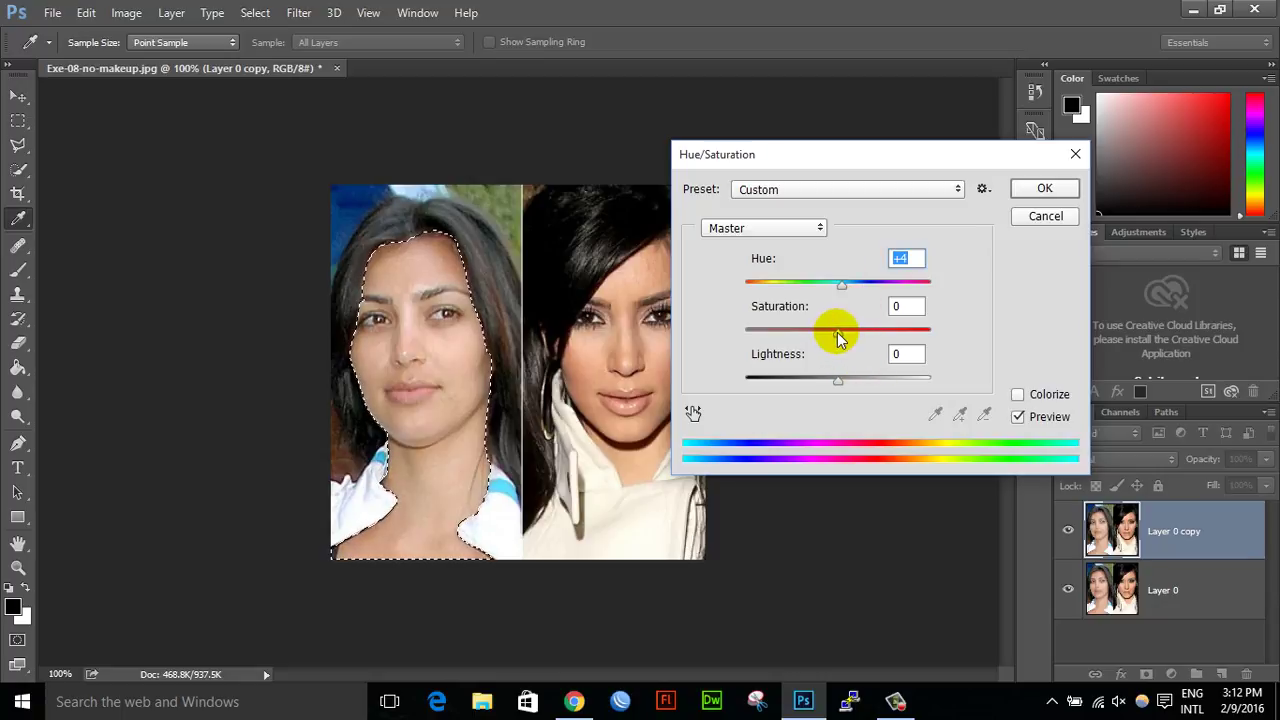
mouse_move(838, 334)
left_mouse_down()
mouse_move(854, 334)
mouse_move(826, 337)
left_mouse_up()
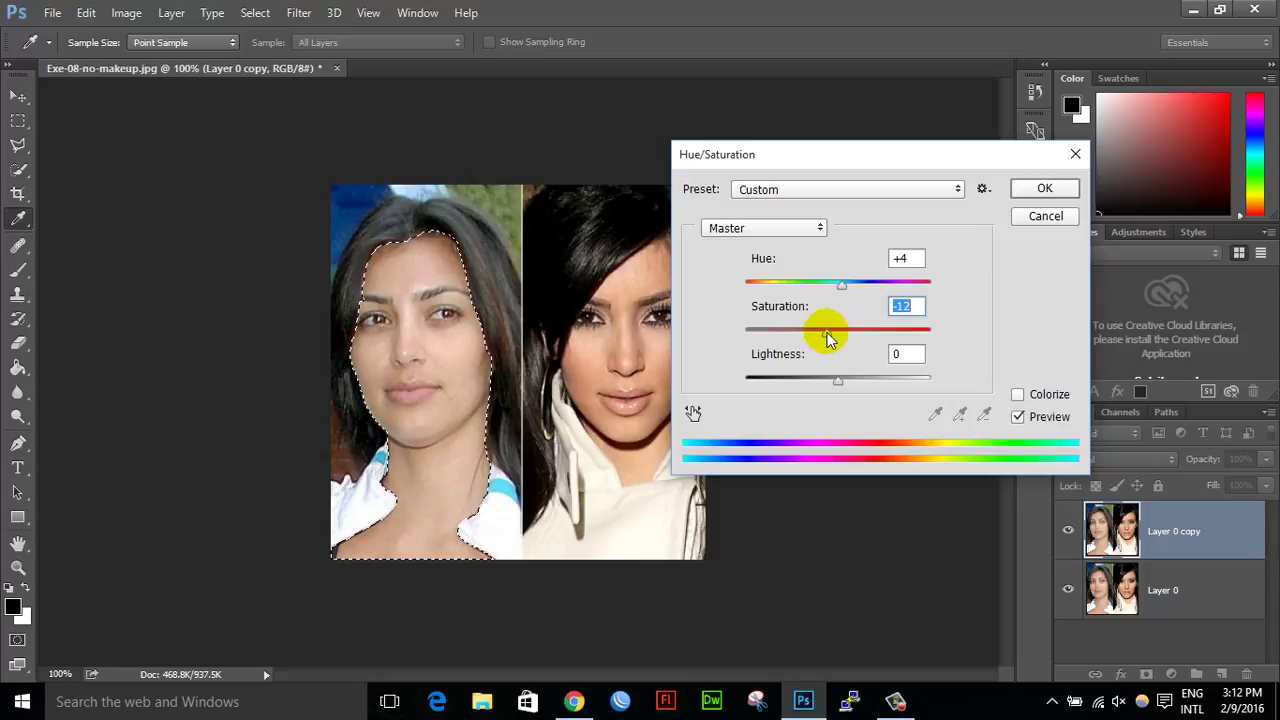
left_click_drag(836, 382, 836, 385)
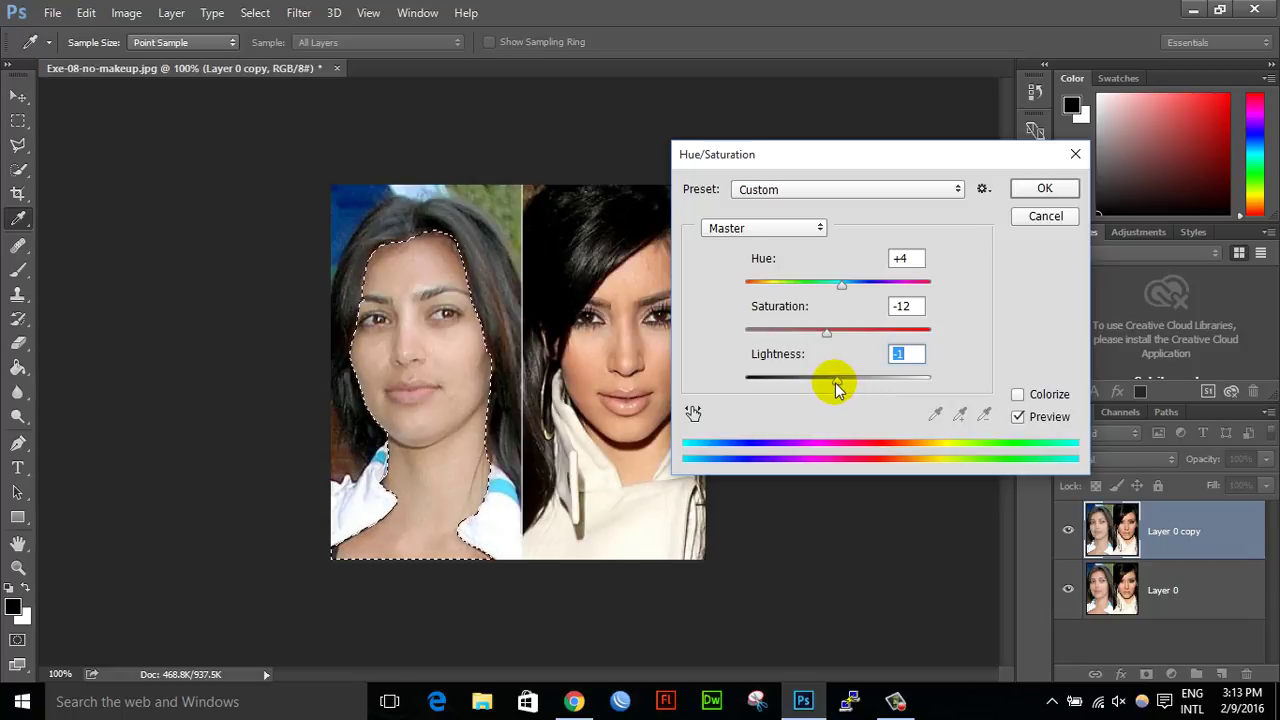
left_click(838, 384)
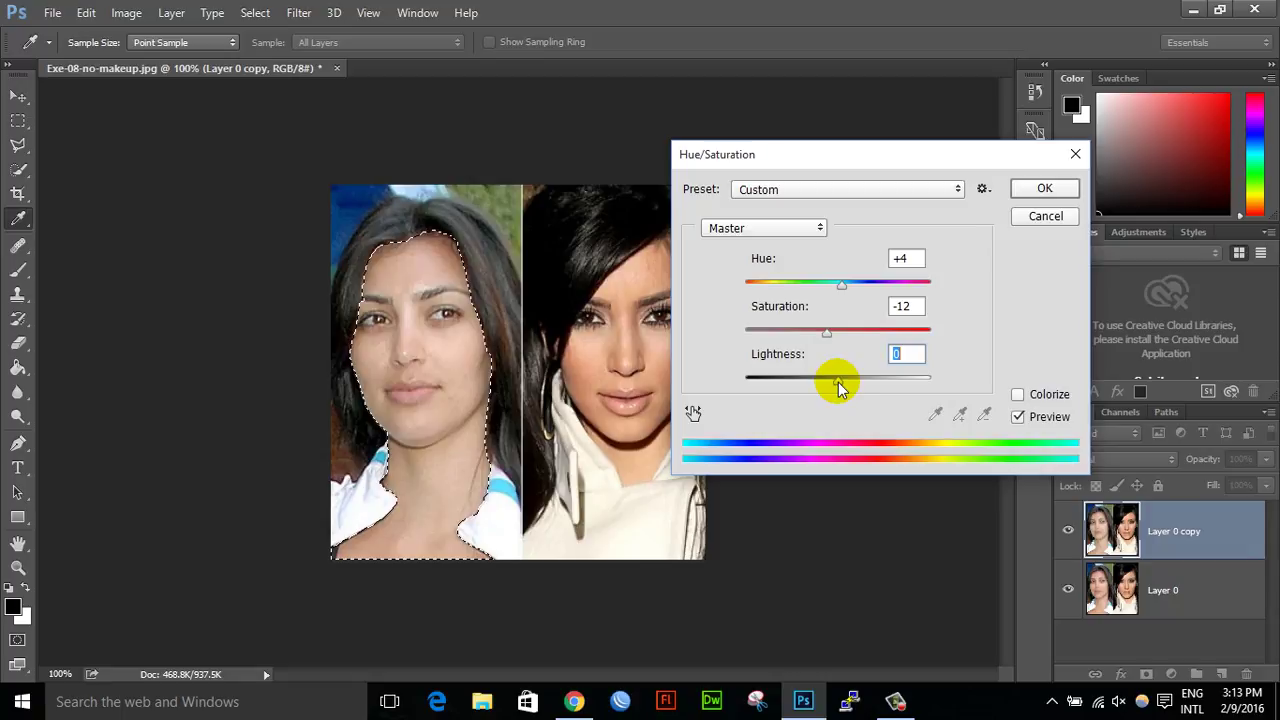
left_click_drag(838, 384, 848, 380)
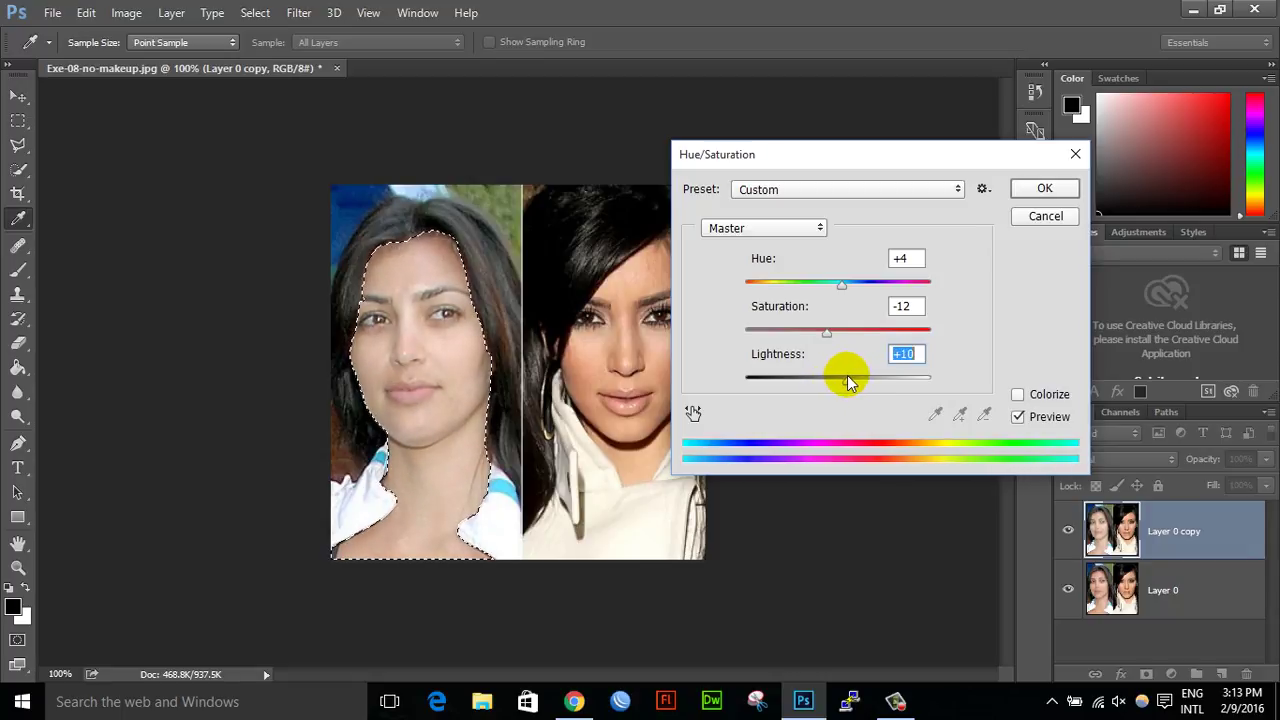
left_click(1012, 198)
key("w")
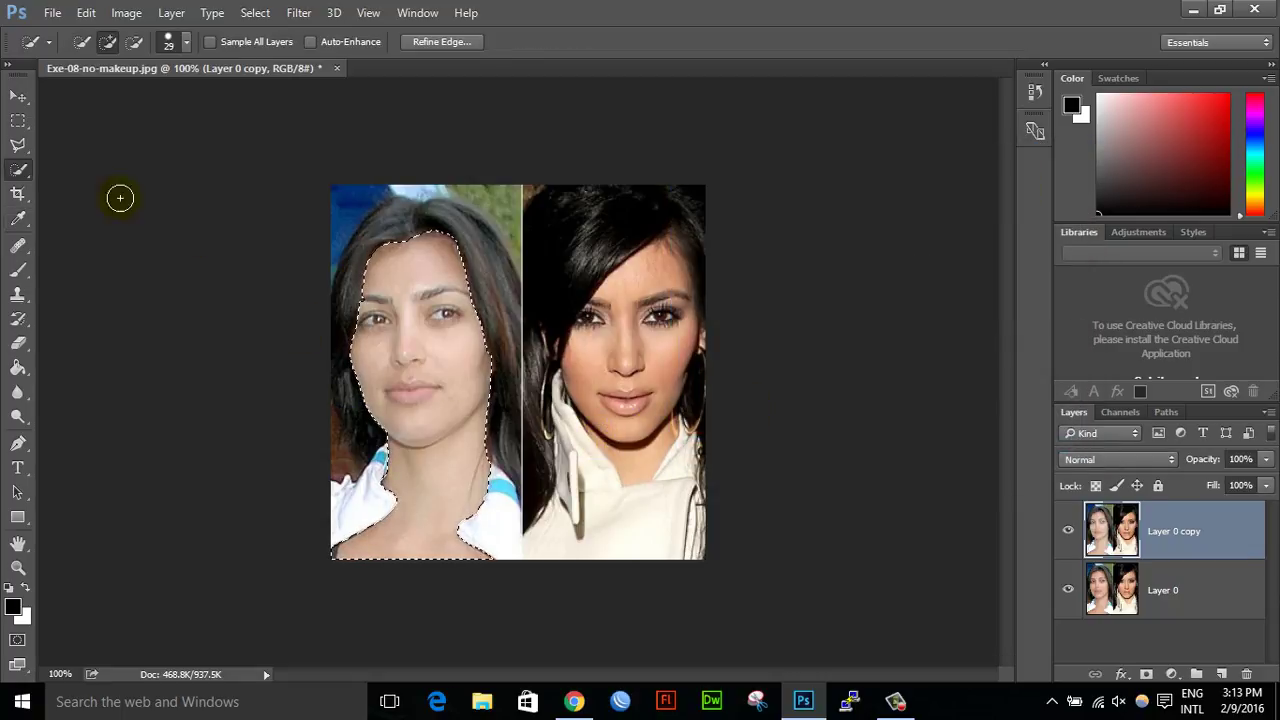
key("ctrl+d")
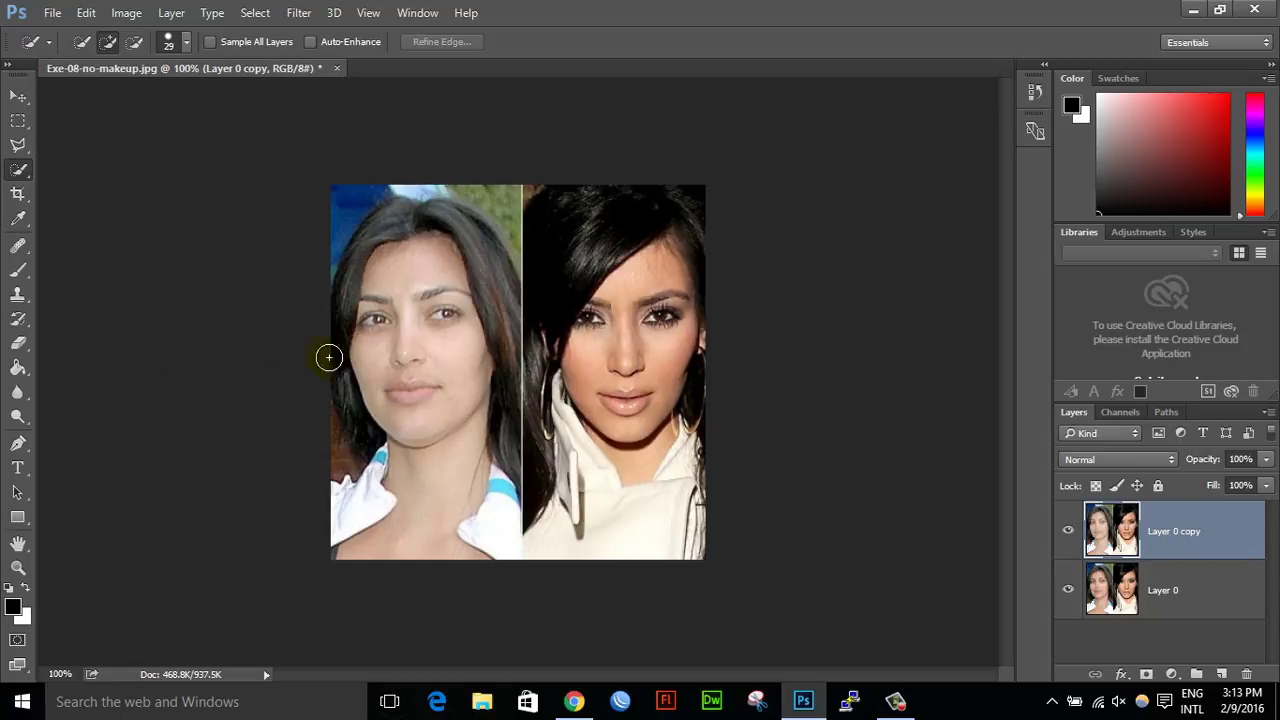
Step: Select the right woman's face and neck skin with the Quick Selection tool
left_click(635, 468)
mouse_move(635, 450)
left_mouse_down()
mouse_move(638, 298)
mouse_move(681, 399)
left_mouse_up()
left_click(134, 41)
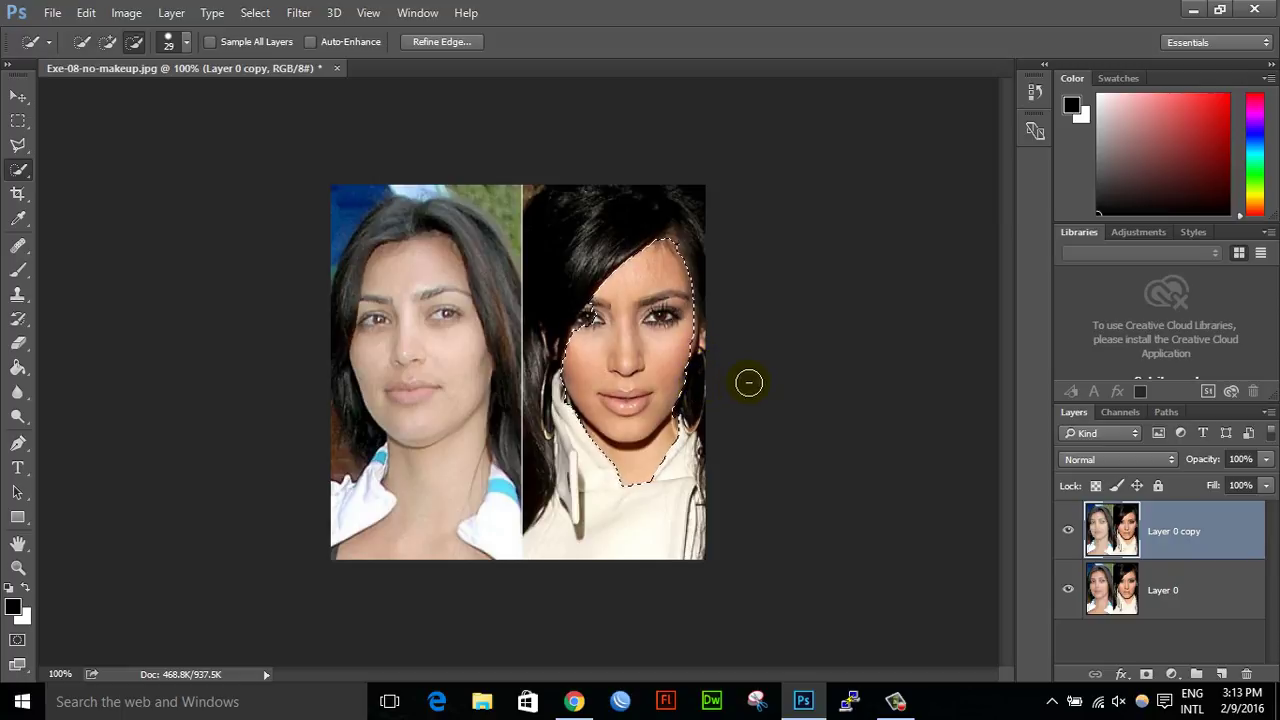
left_click(107, 41)
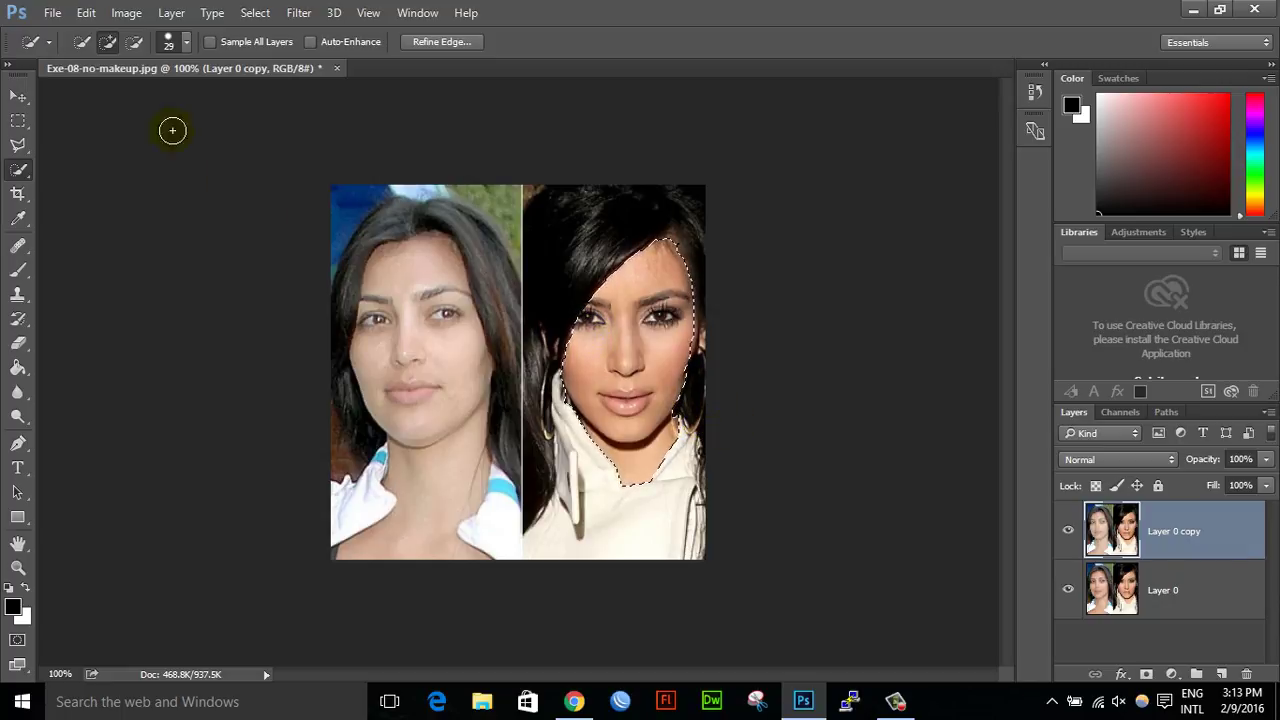
Step: Apply a Hue/Saturation adjustment with Saturation +25 to the right woman's selected skin, and deselect it
left_click(126, 13)
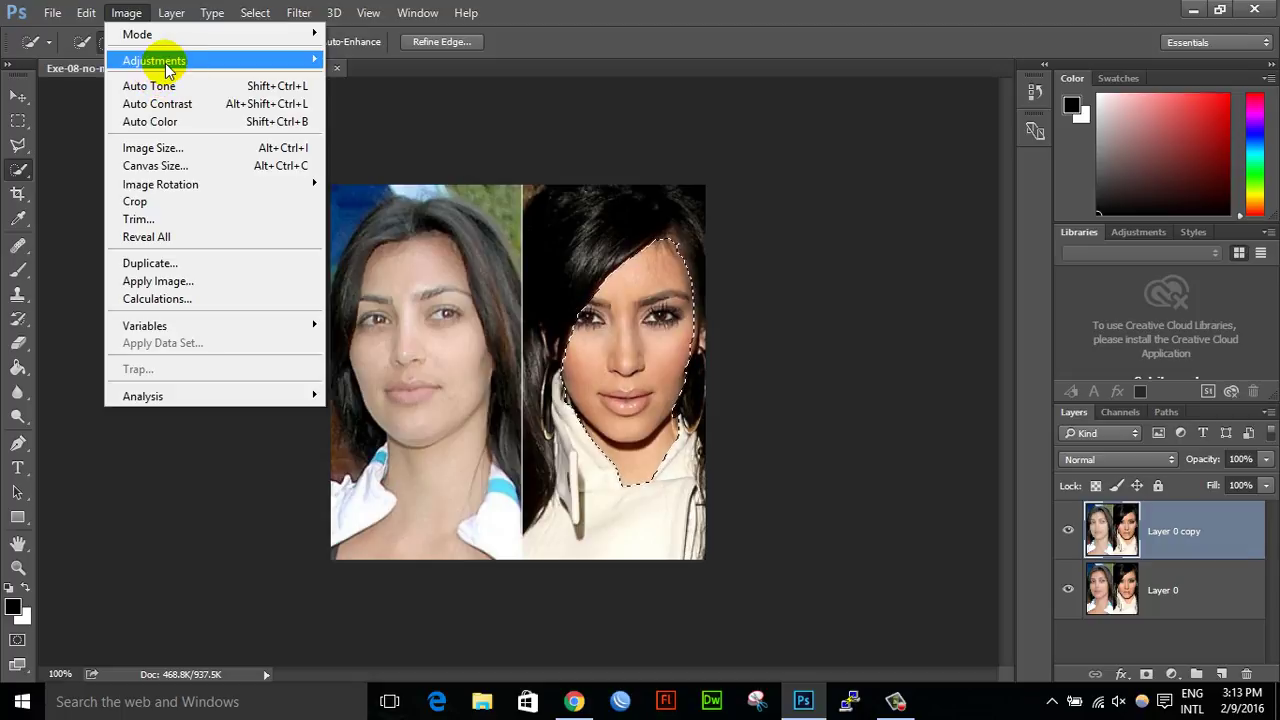
mouse_move(257, 61)
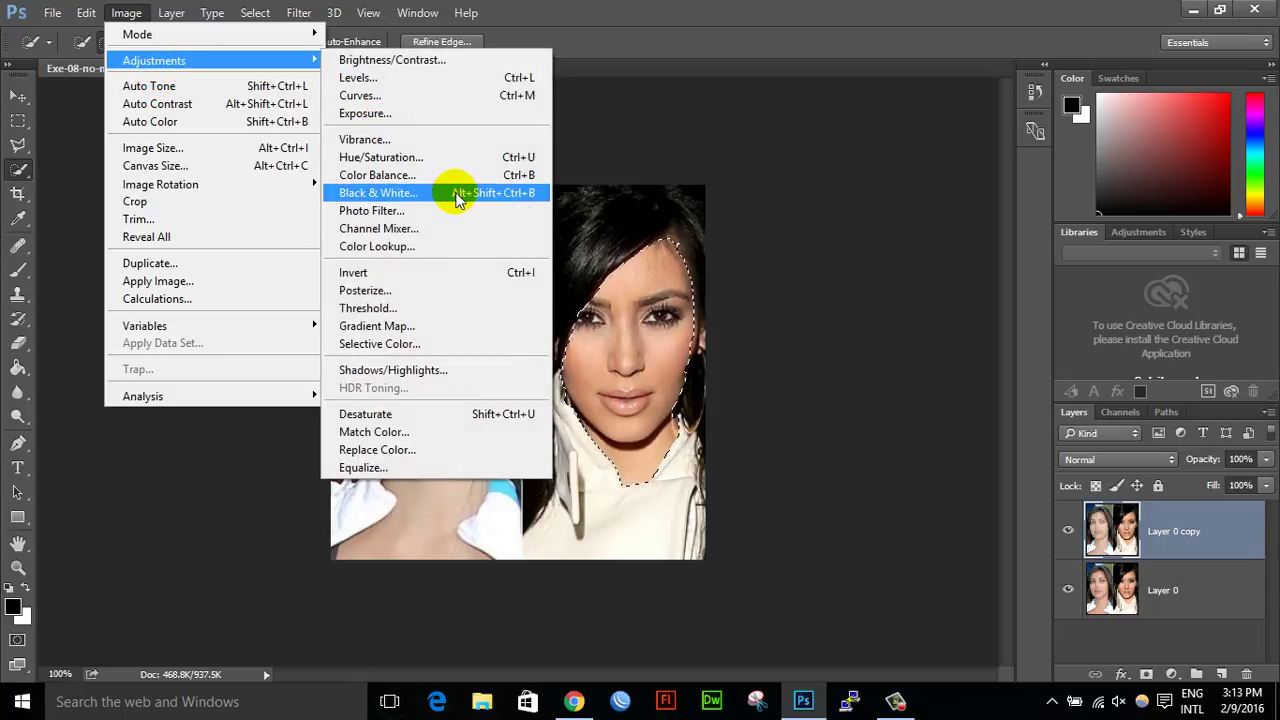
left_click(457, 157)
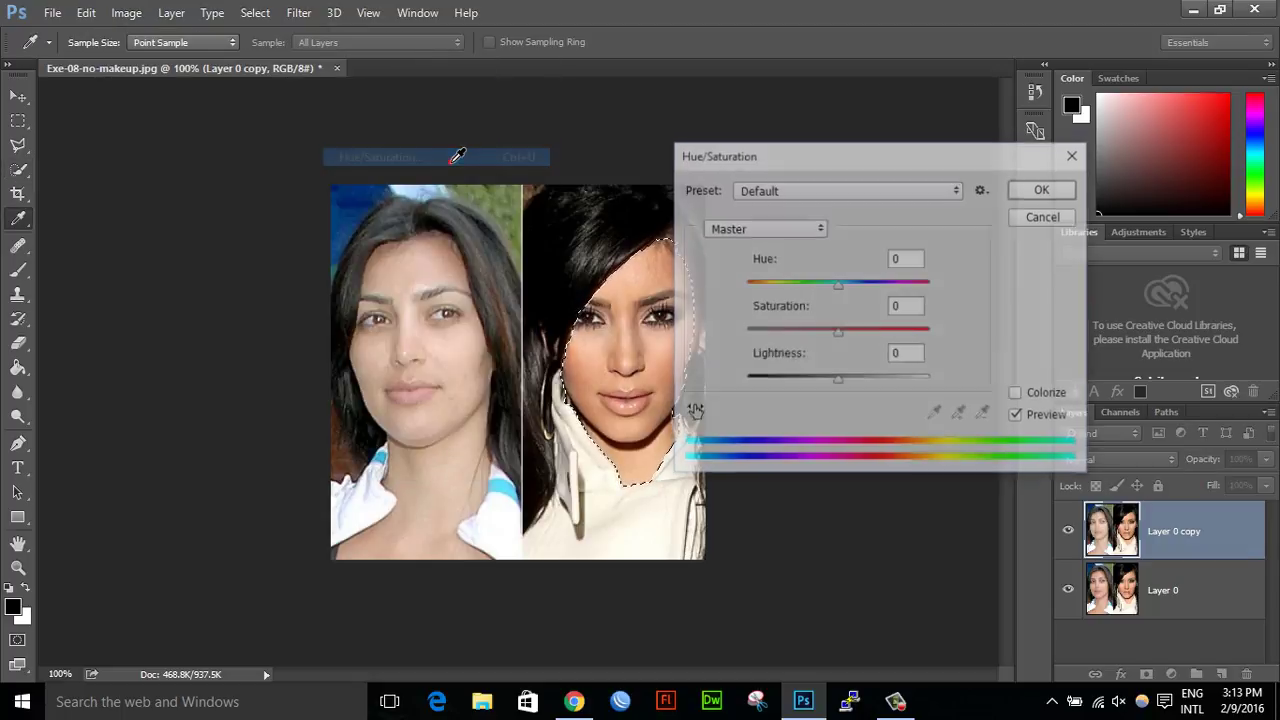
left_click_drag(826, 160, 941, 117)
left_click(866, 262)
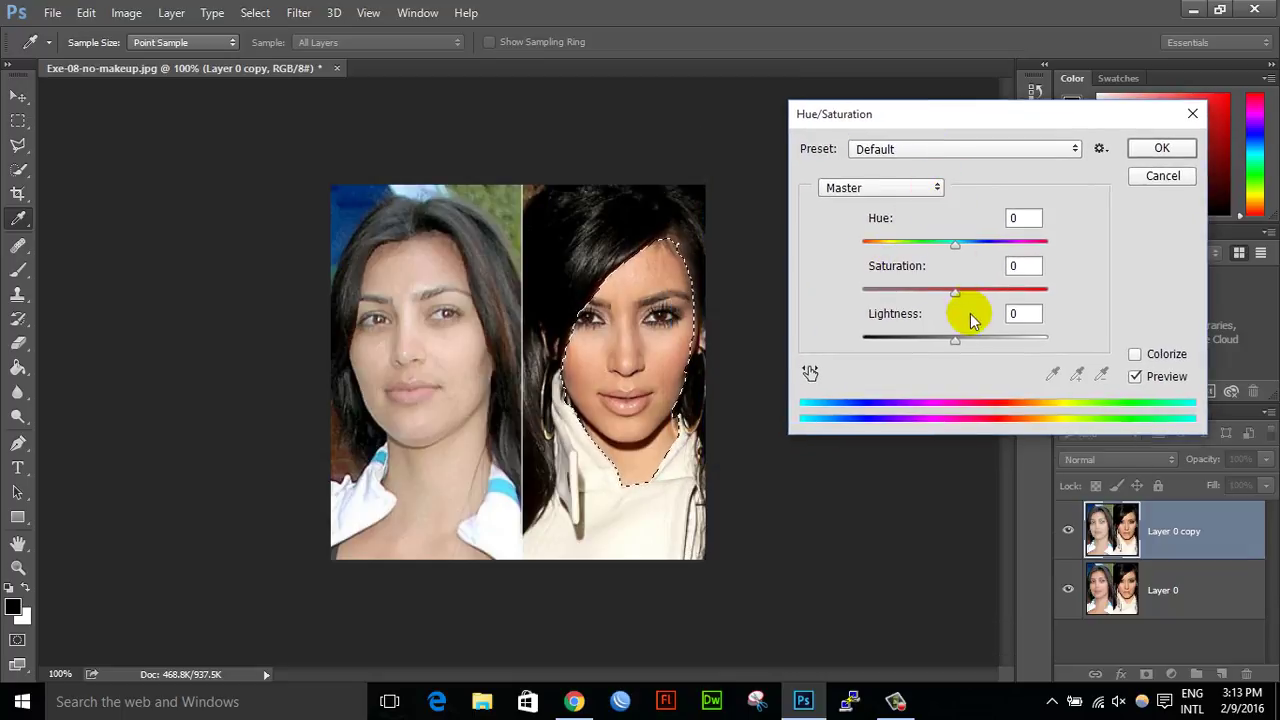
mouse_move(956, 292)
left_mouse_down()
mouse_move(943, 290)
mouse_move(977, 295)
left_mouse_up()
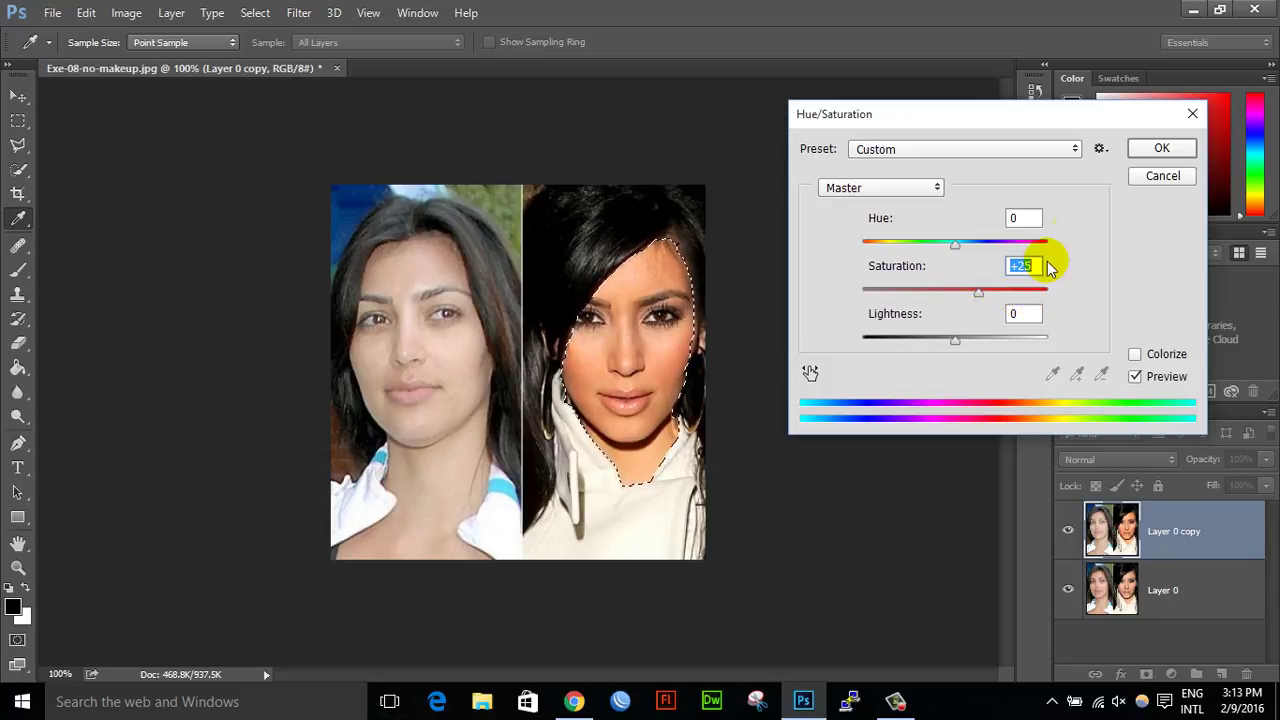
left_click(1145, 158)
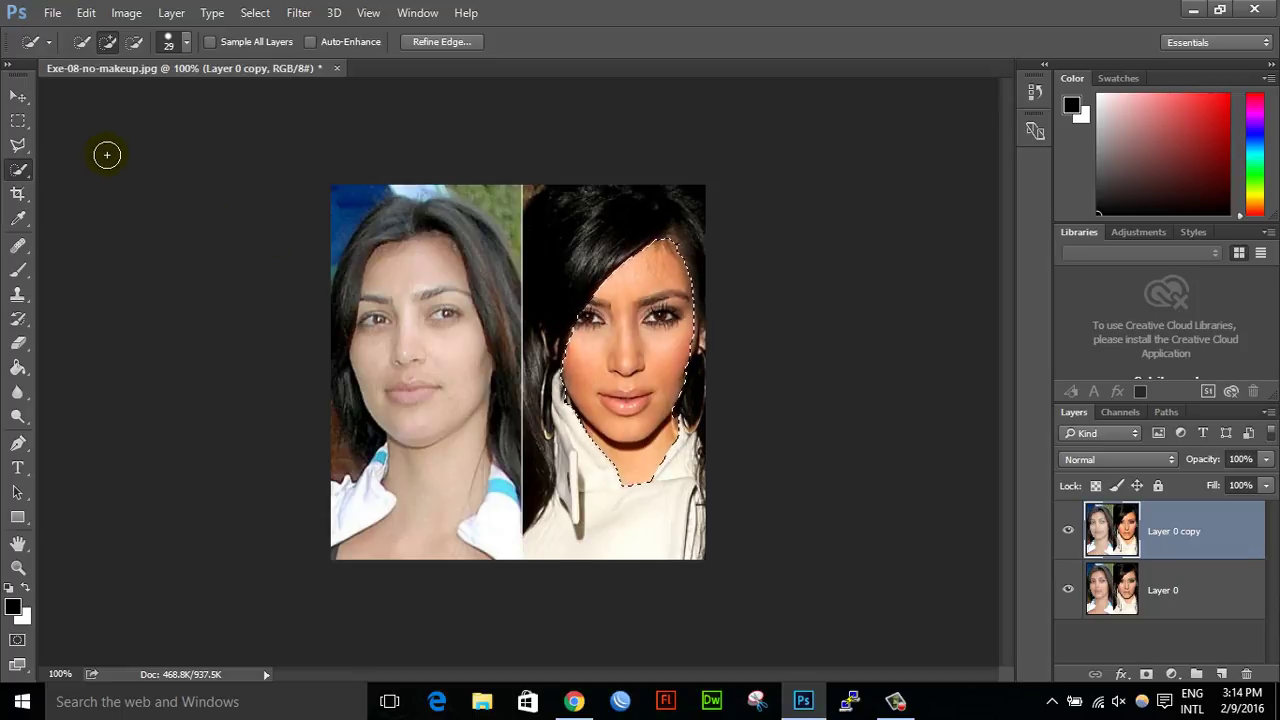
key("ctrl+d")
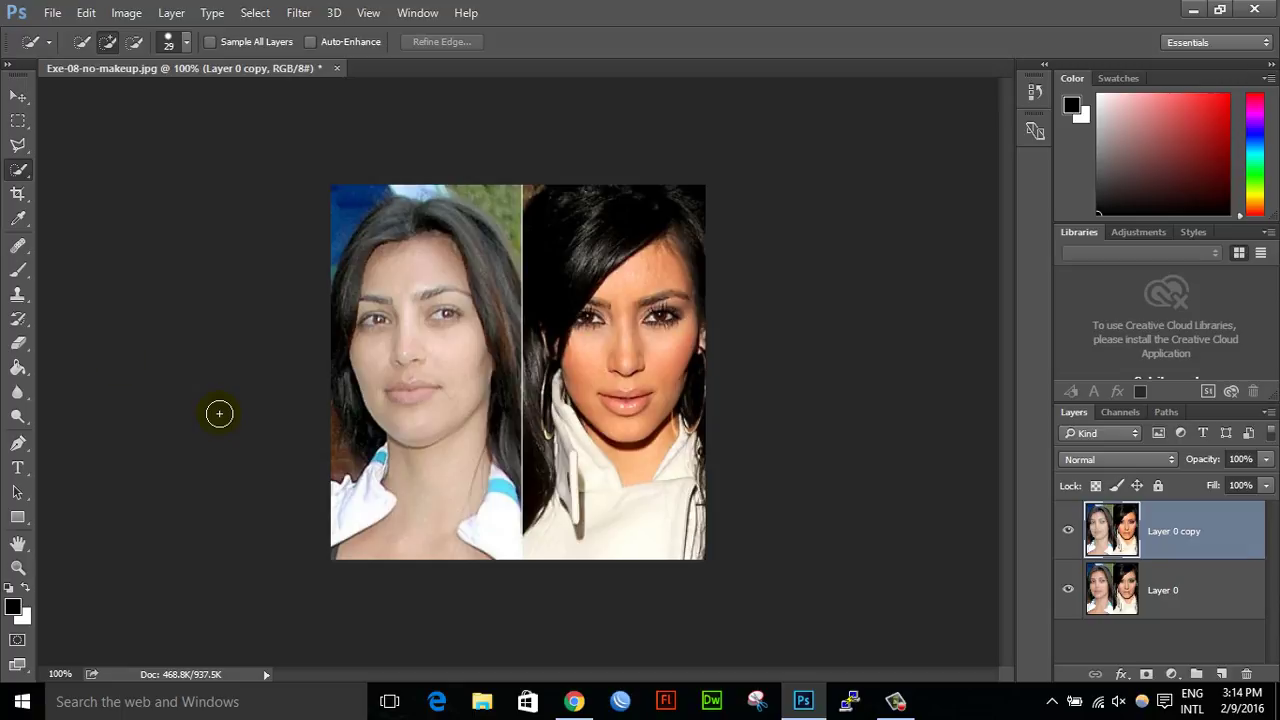
Step: Set up the Brush tool with a soft round tip of 15 px and 0% hardness
left_click(19, 272)
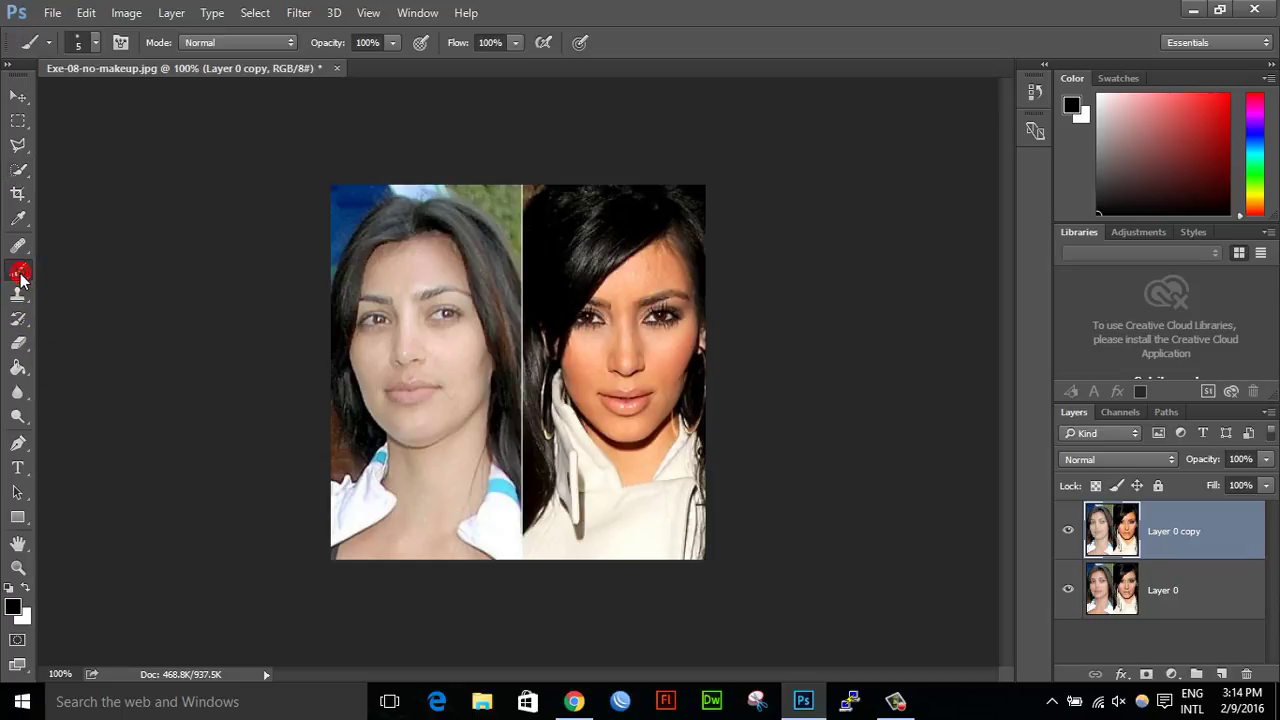
left_click(95, 42)
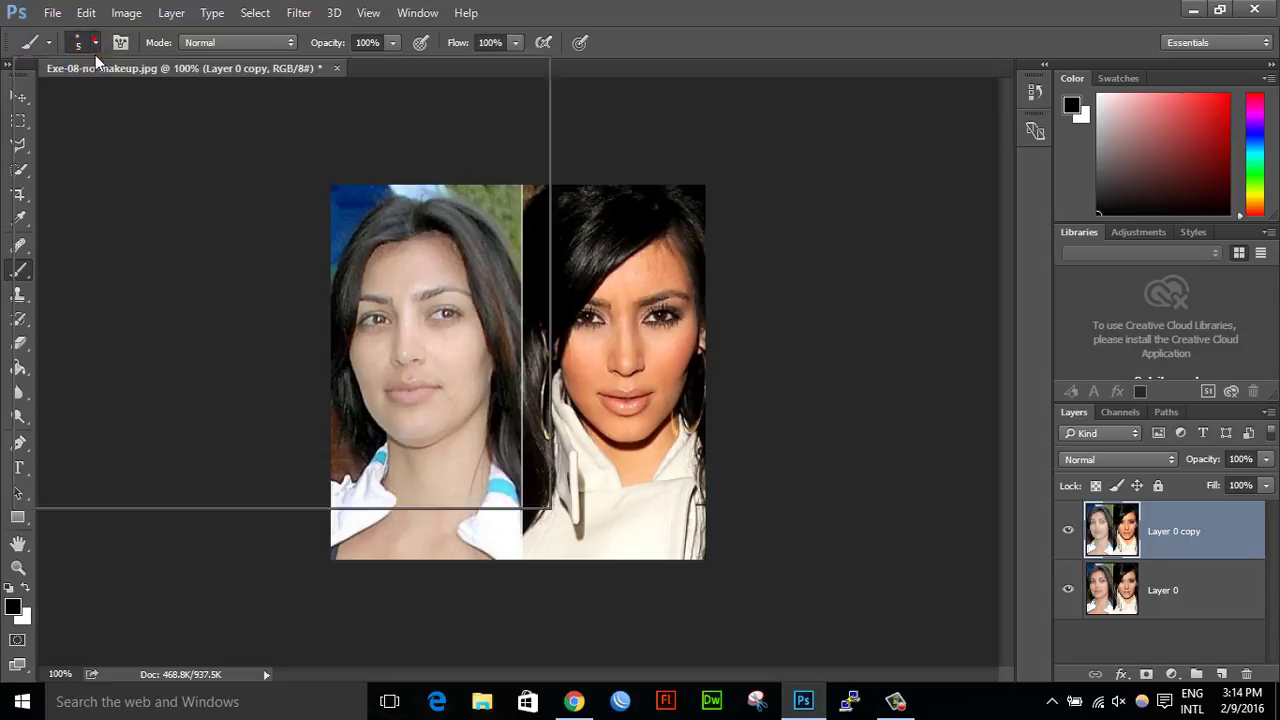
left_click(117, 103)
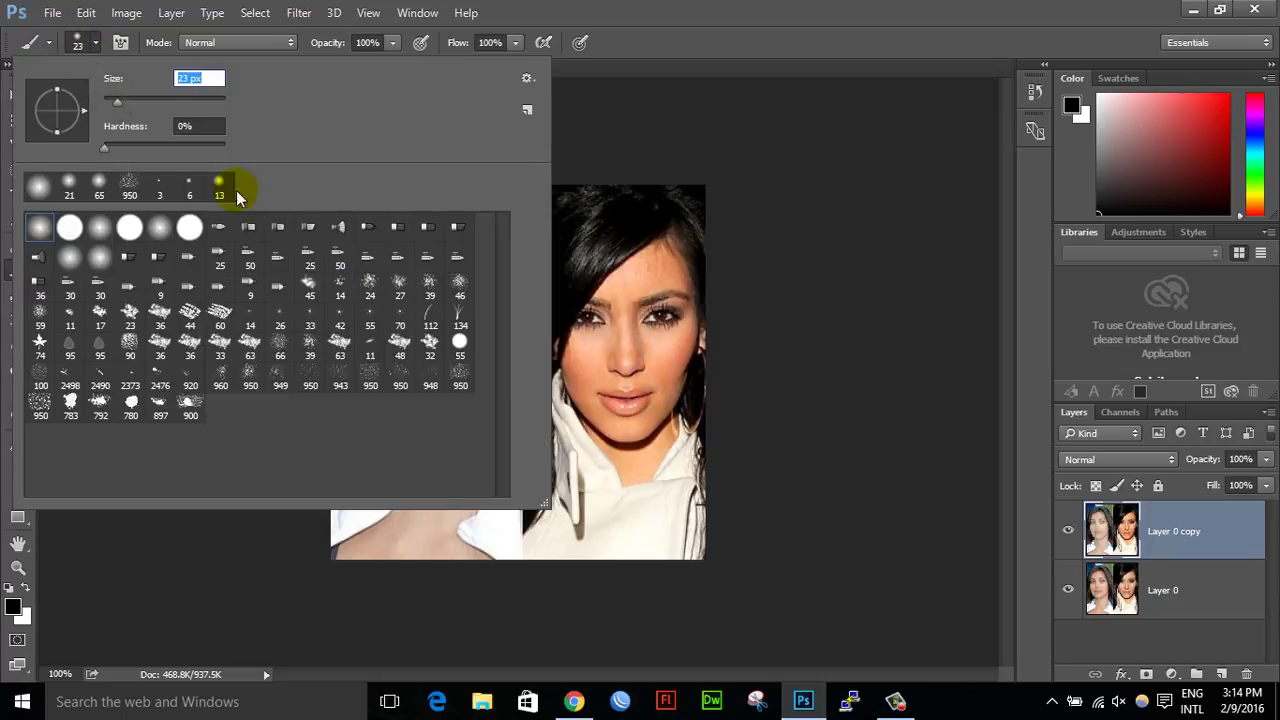
left_click(189, 80)
type("15")
key("Return")
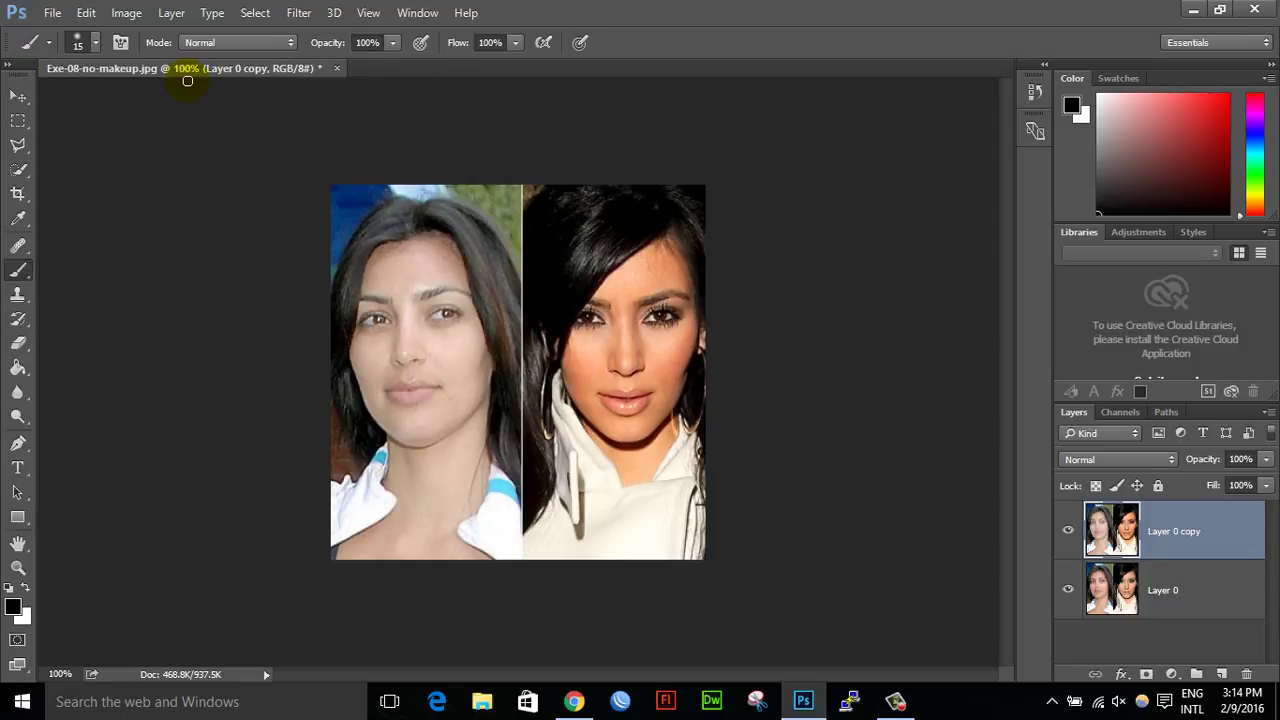
Step: Set the foreground color to bright magenta, ed13e0
left_click(14, 607)
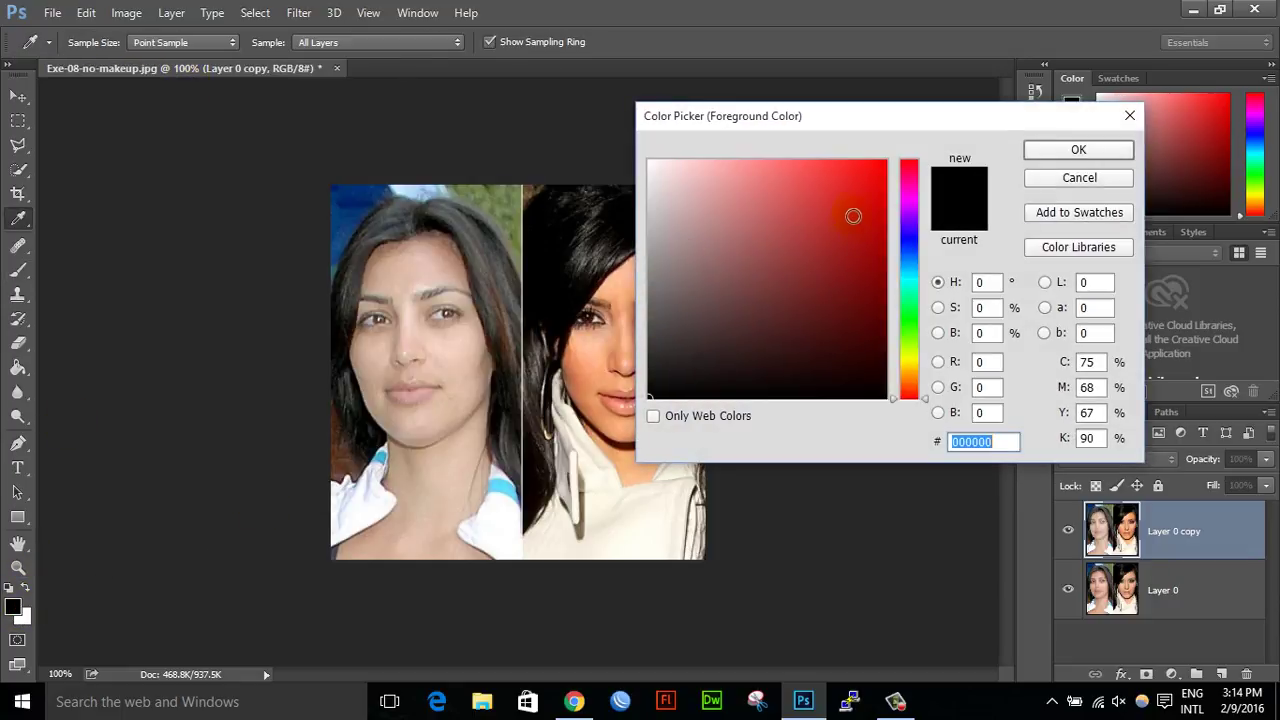
left_click(907, 198)
left_click(867, 177)
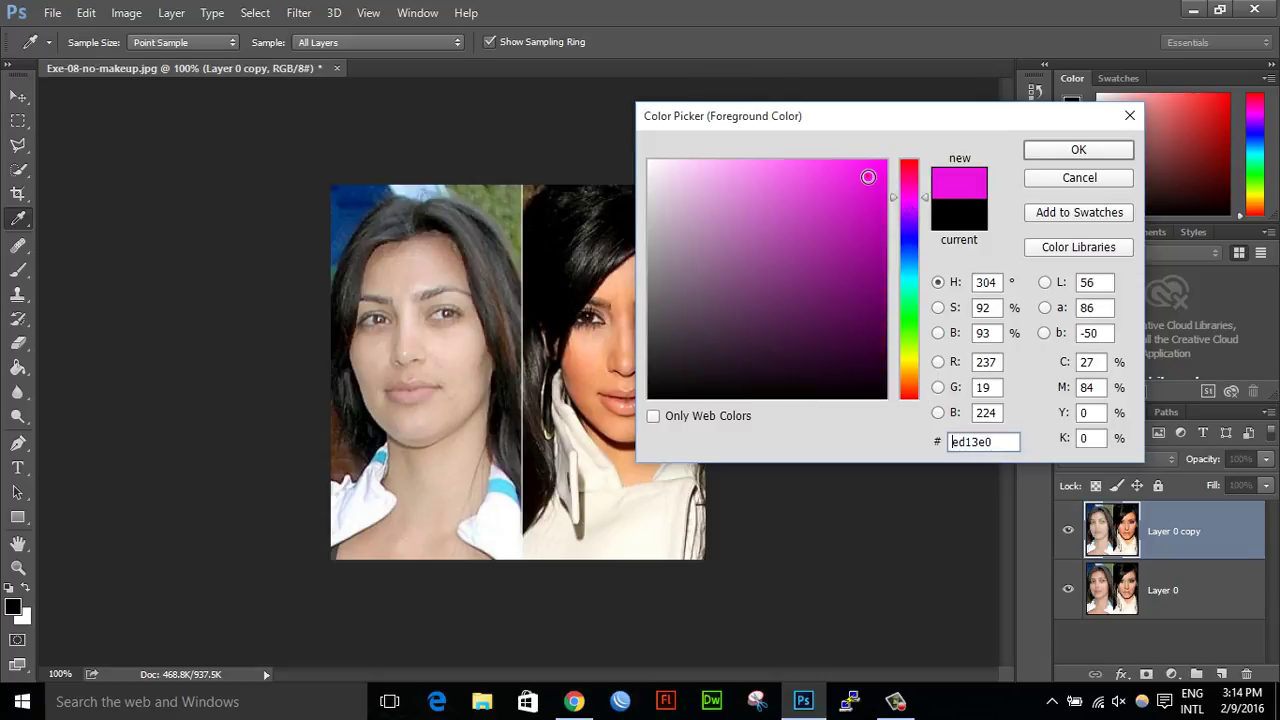
left_click(1078, 149)
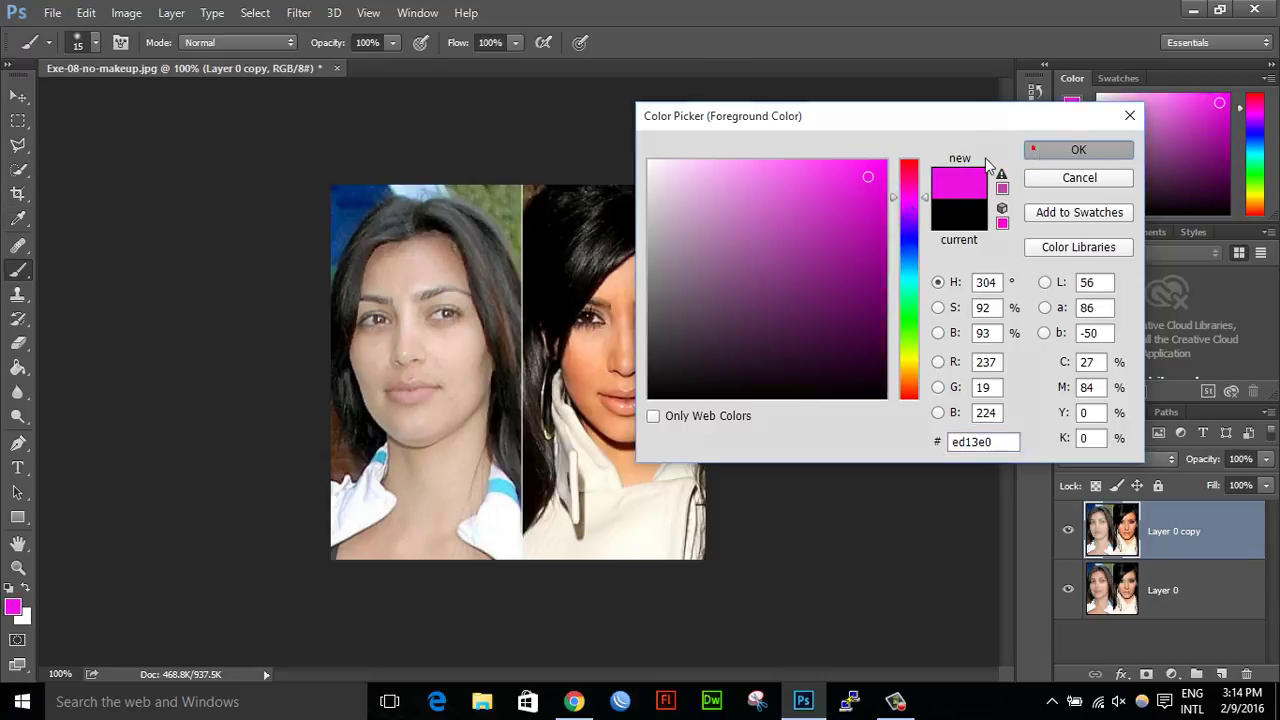
Step: Add a new empty layer above the photo copy and paint magenta over both women's lips on it
left_click(1220, 675)
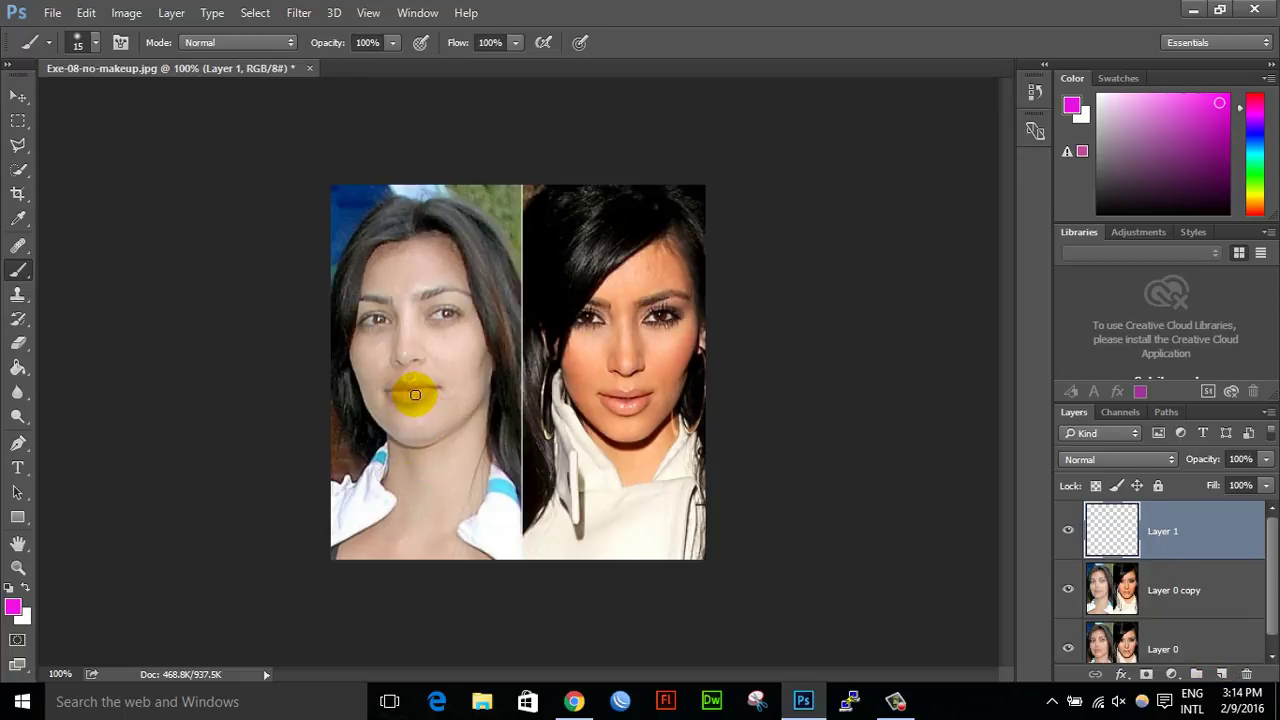
key("ctrl+plus")
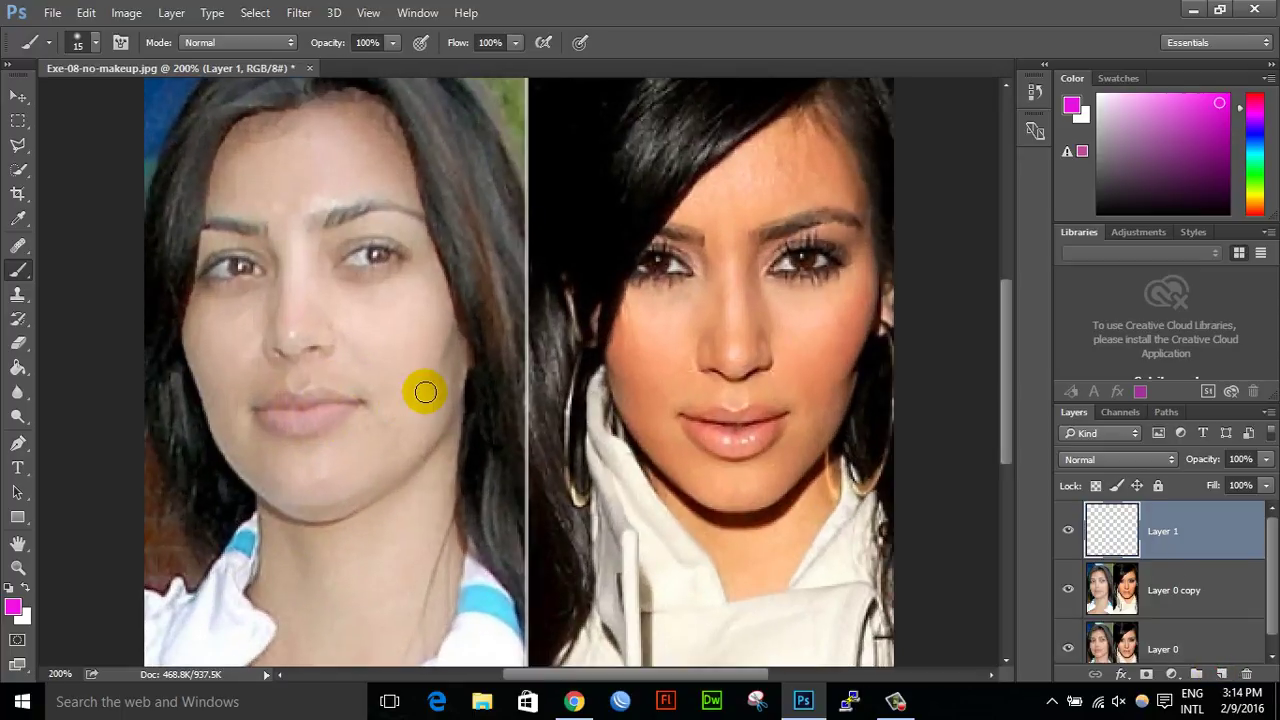
mouse_move(345, 411)
left_mouse_down()
mouse_move(263, 418)
mouse_move(297, 394)
mouse_move(348, 405)
left_mouse_up()
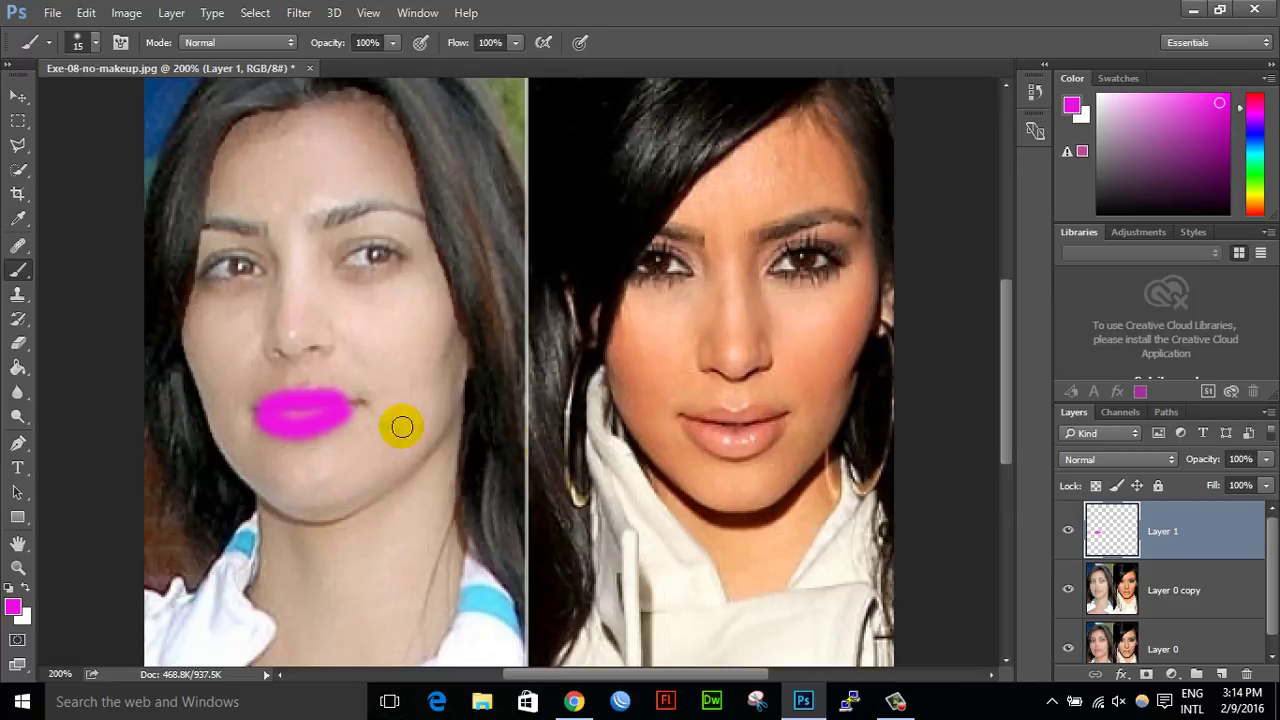
mouse_move(767, 436)
left_mouse_down()
mouse_move(693, 435)
mouse_move(692, 419)
mouse_move(769, 415)
mouse_move(745, 440)
left_mouse_up()
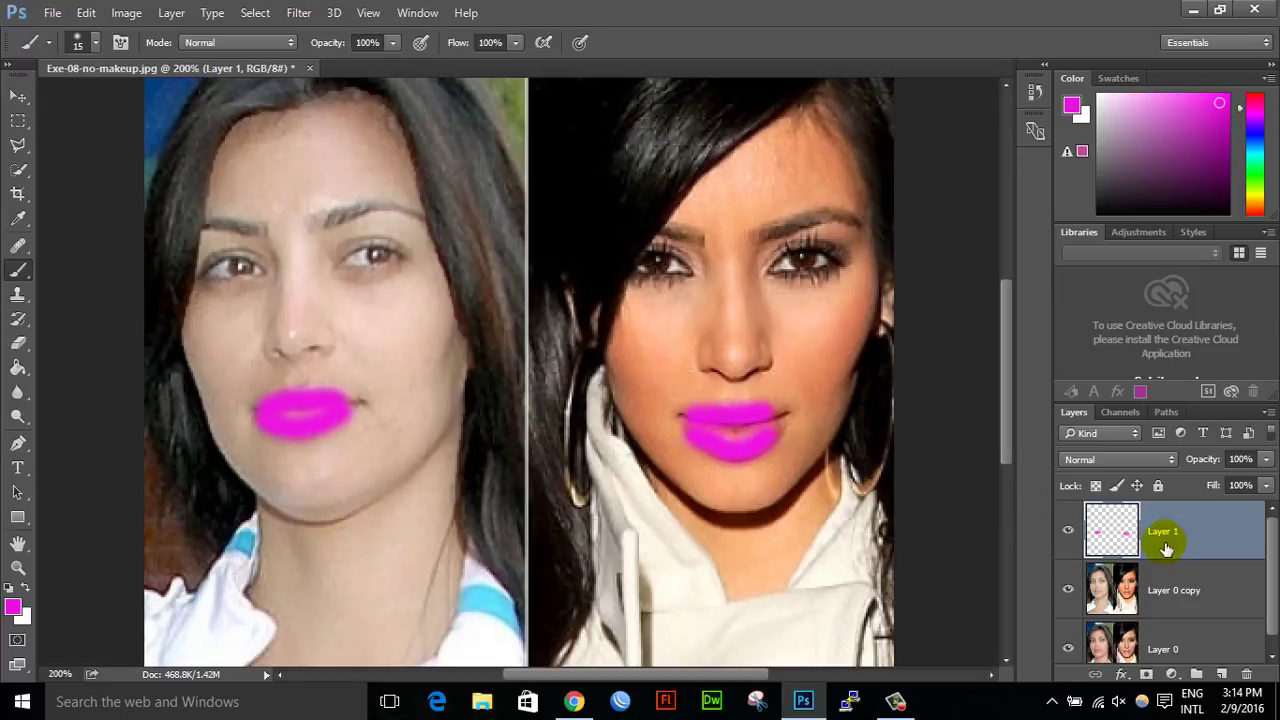
Step: Lower the opacity of the lip color layer to 33% and set its blend mode to Color
left_click(1266, 460)
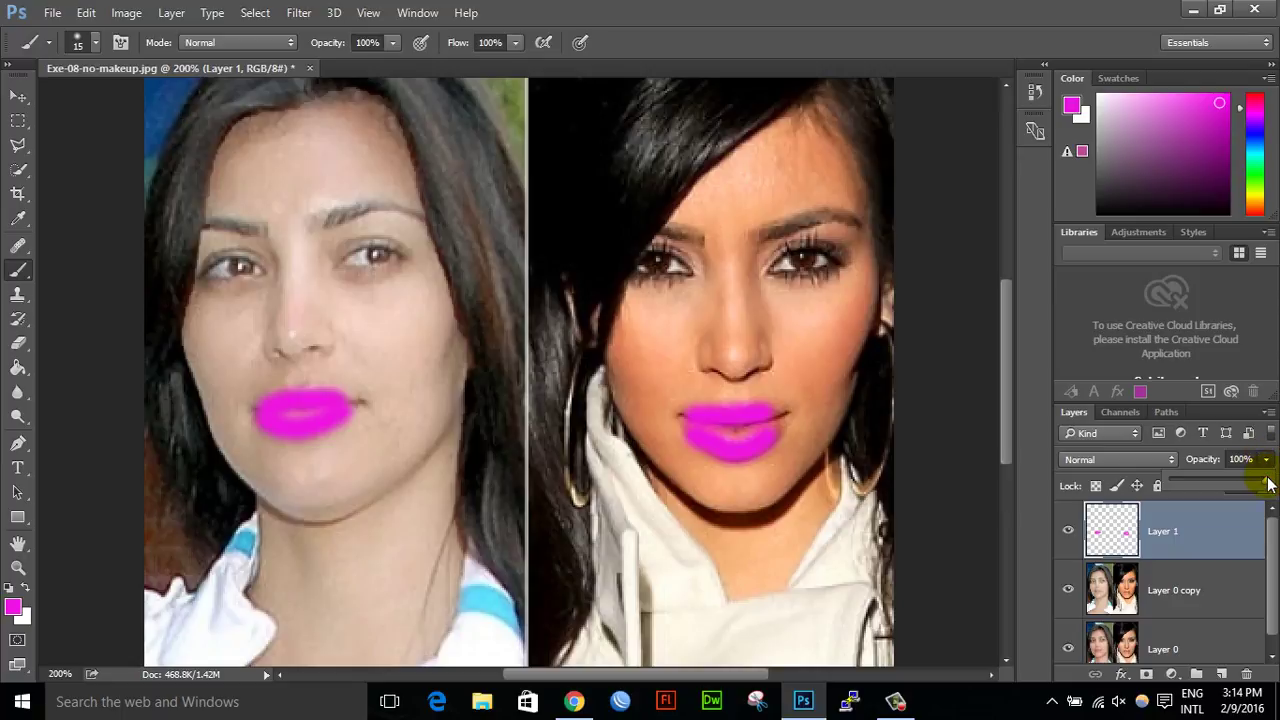
left_click_drag(1266, 485, 1202, 484)
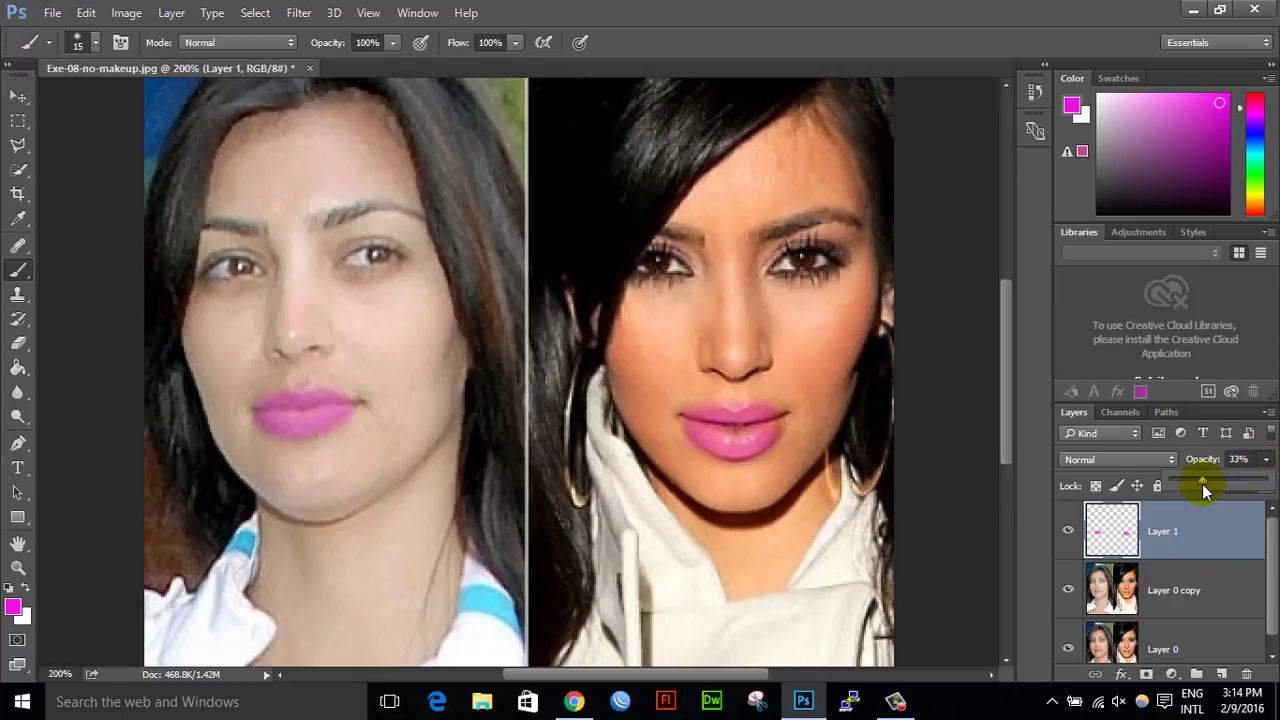
left_click(1154, 459)
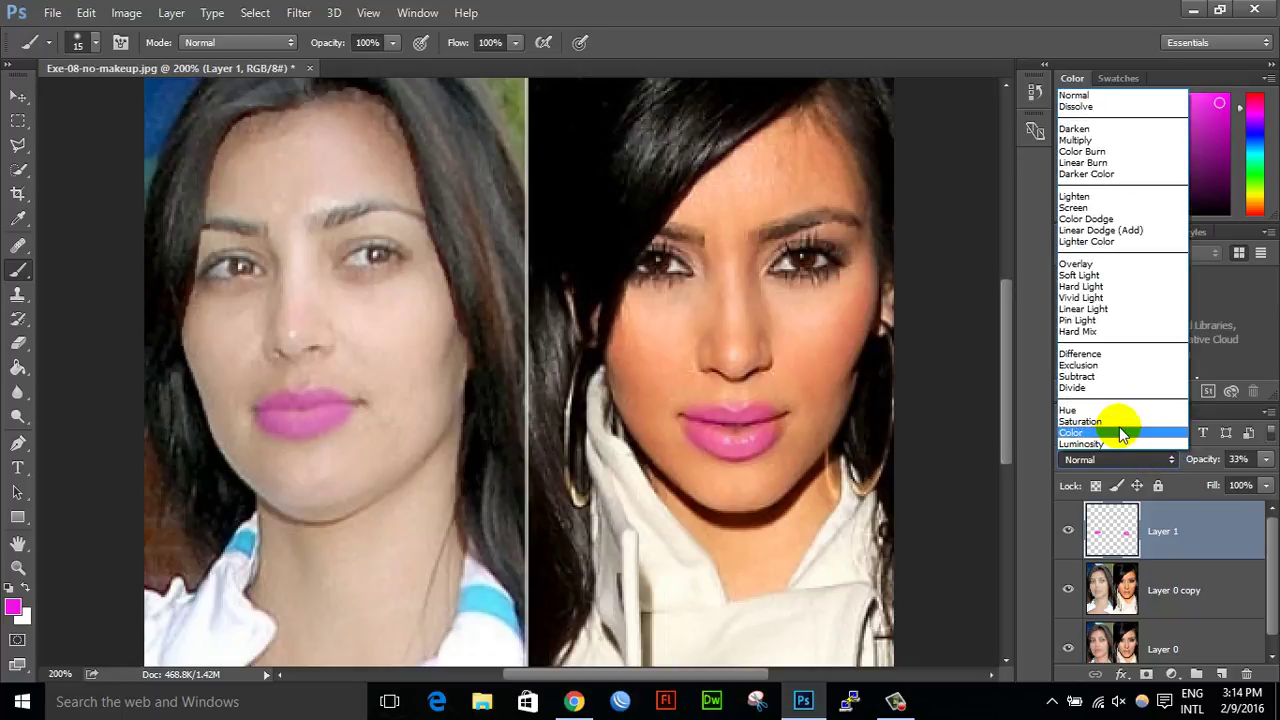
left_click(1122, 432)
Step: Try the Overlay blend mode with varied opacity on the lip layer, and return it to Color at 33%
left_click(1141, 459)
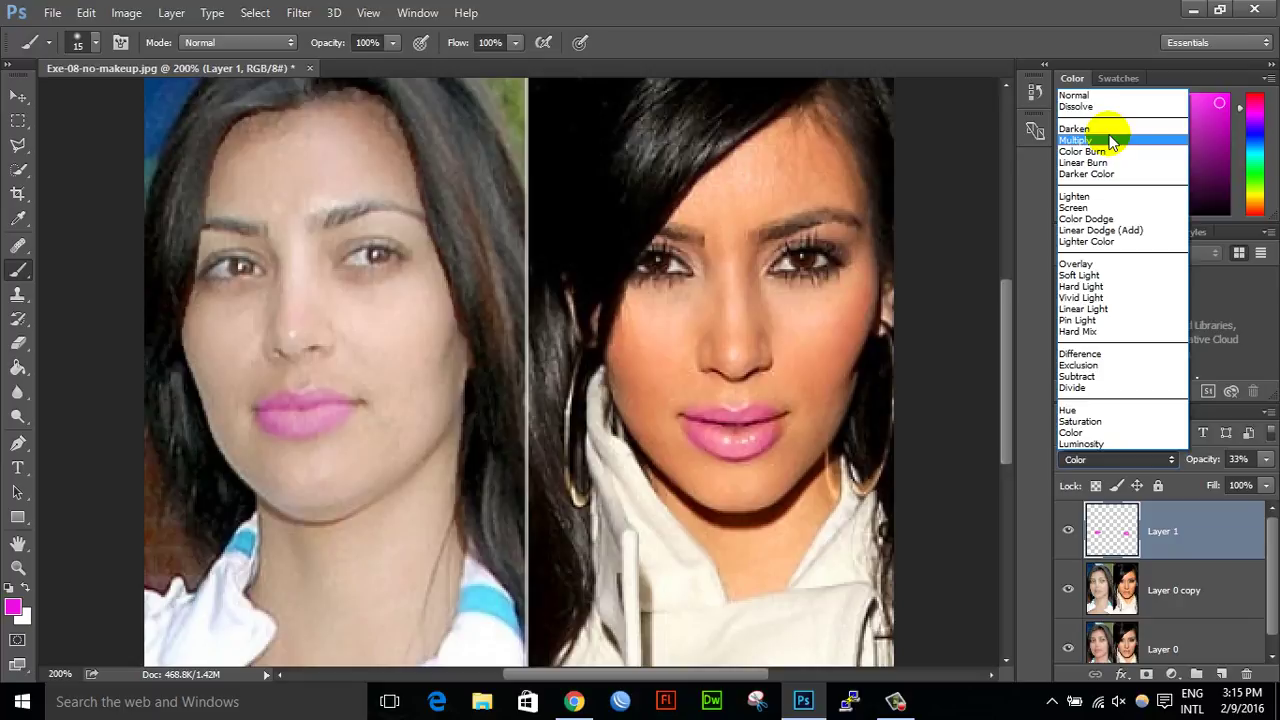
left_click(1100, 264)
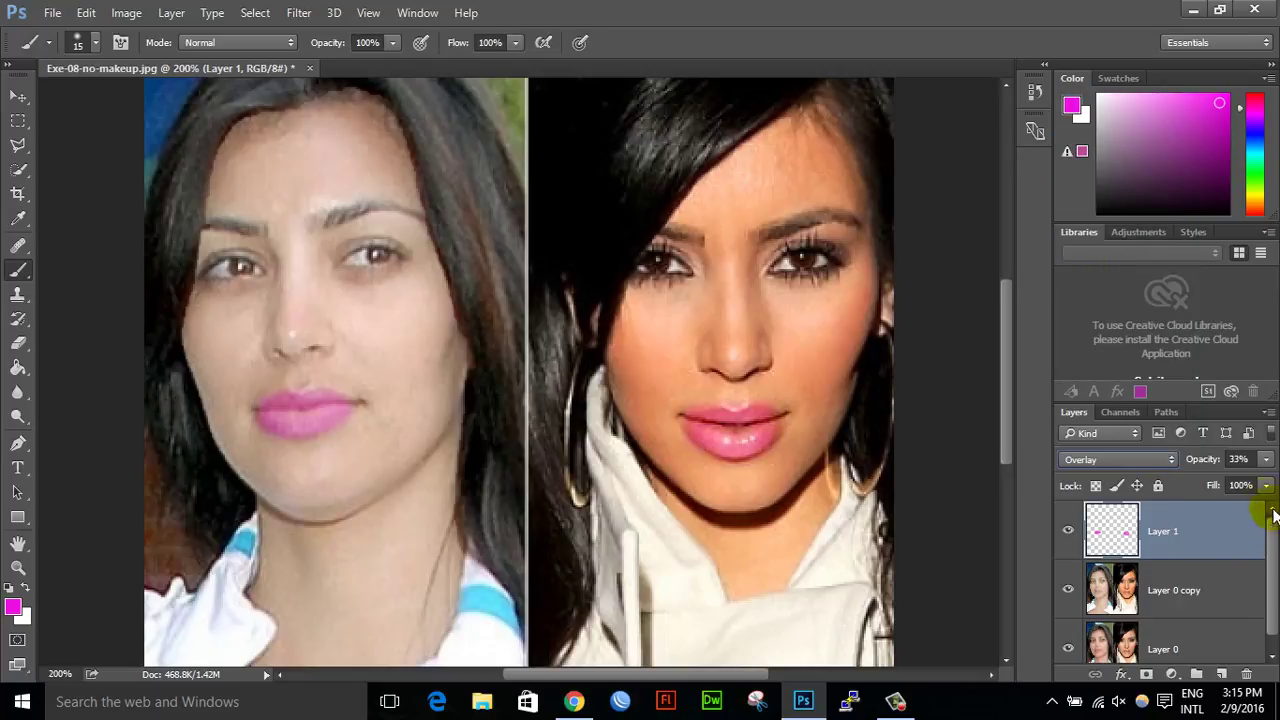
left_click(1265, 460)
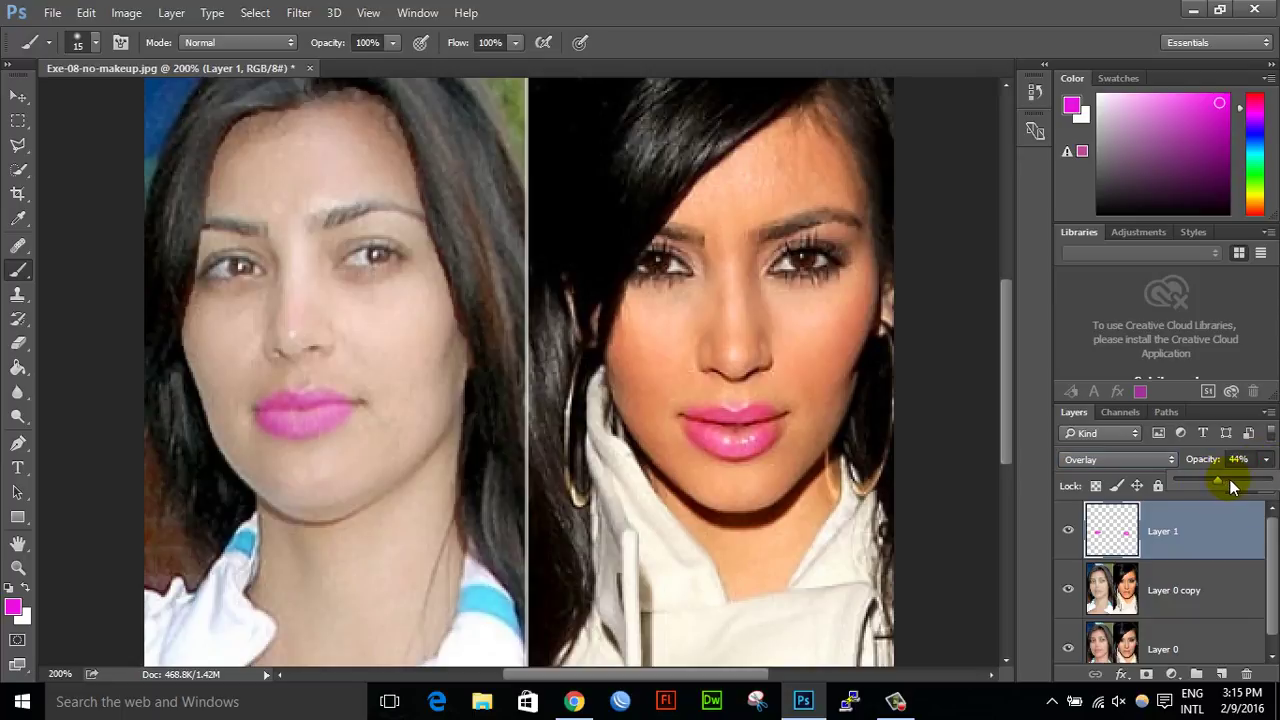
left_click_drag(1217, 483, 1200, 489)
left_click(1266, 459)
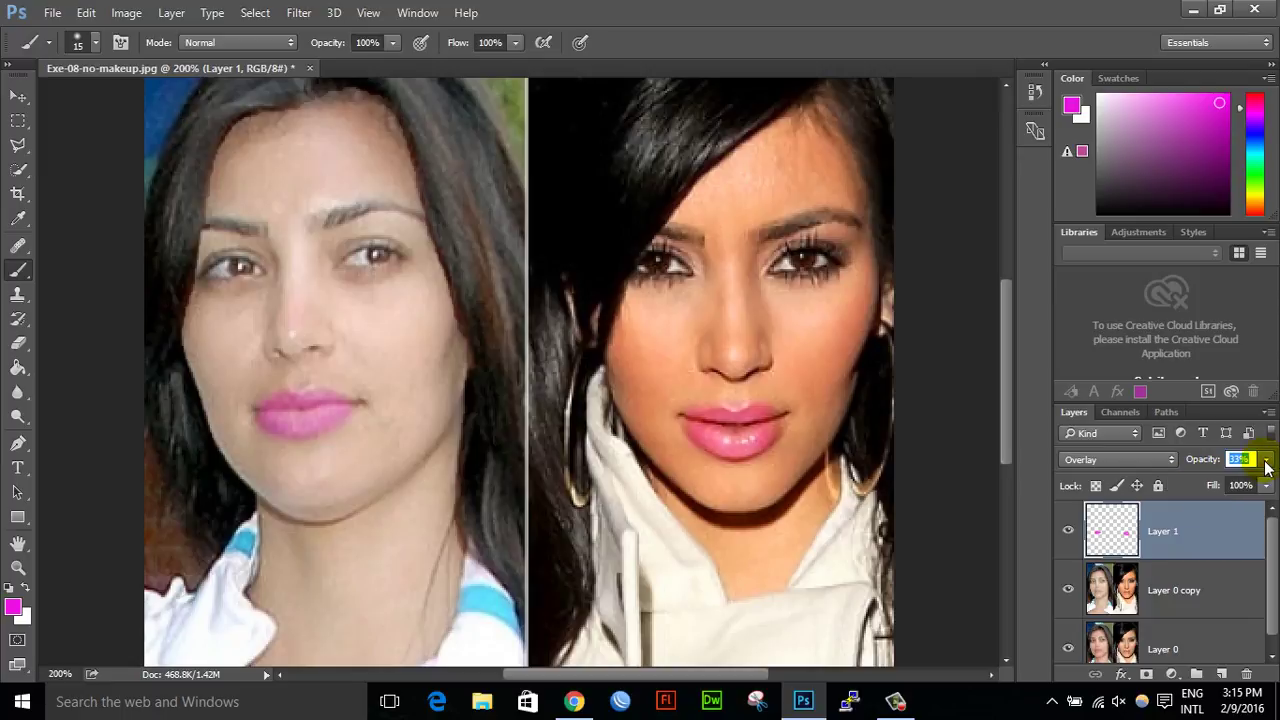
left_click(1266, 462)
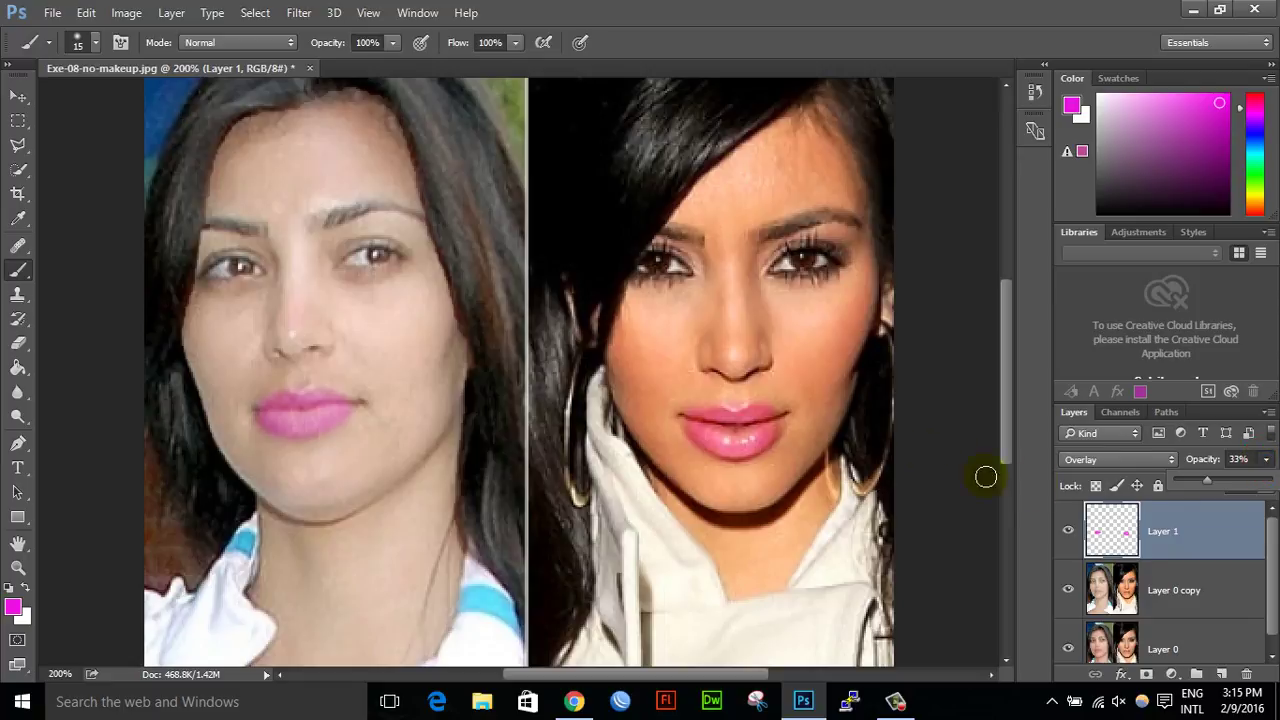
left_click(1170, 460)
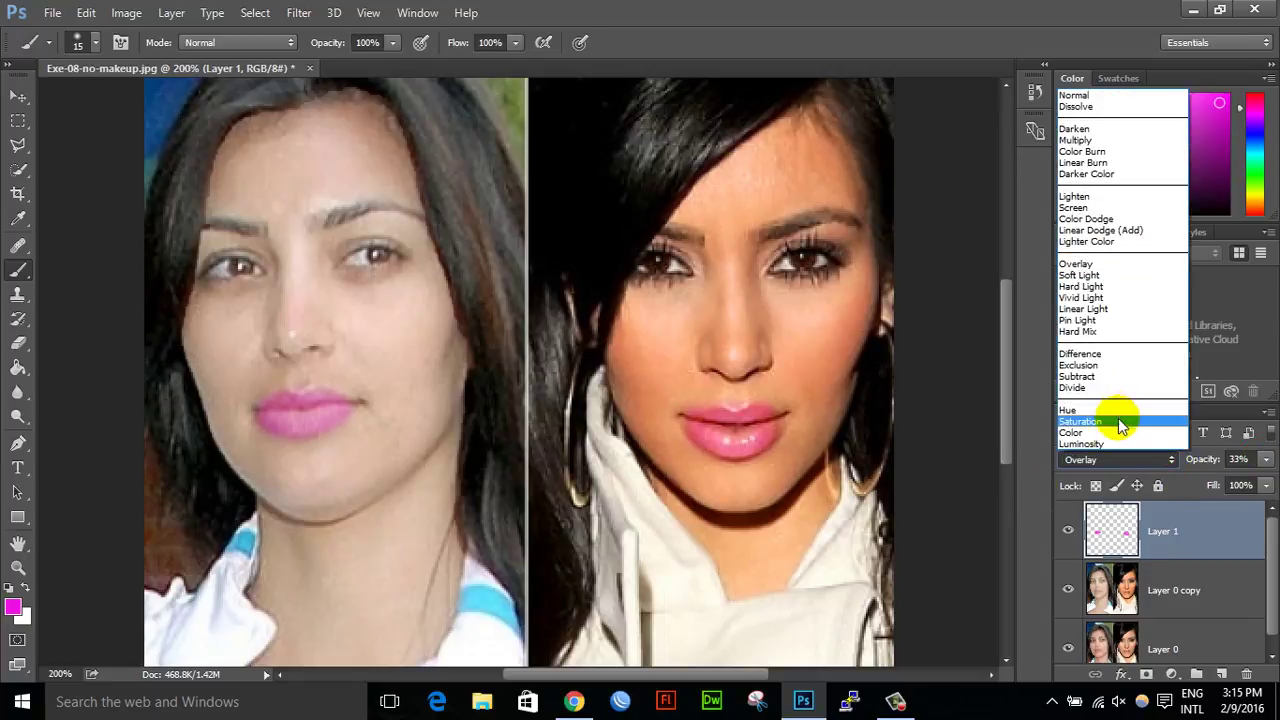
left_click(1116, 431)
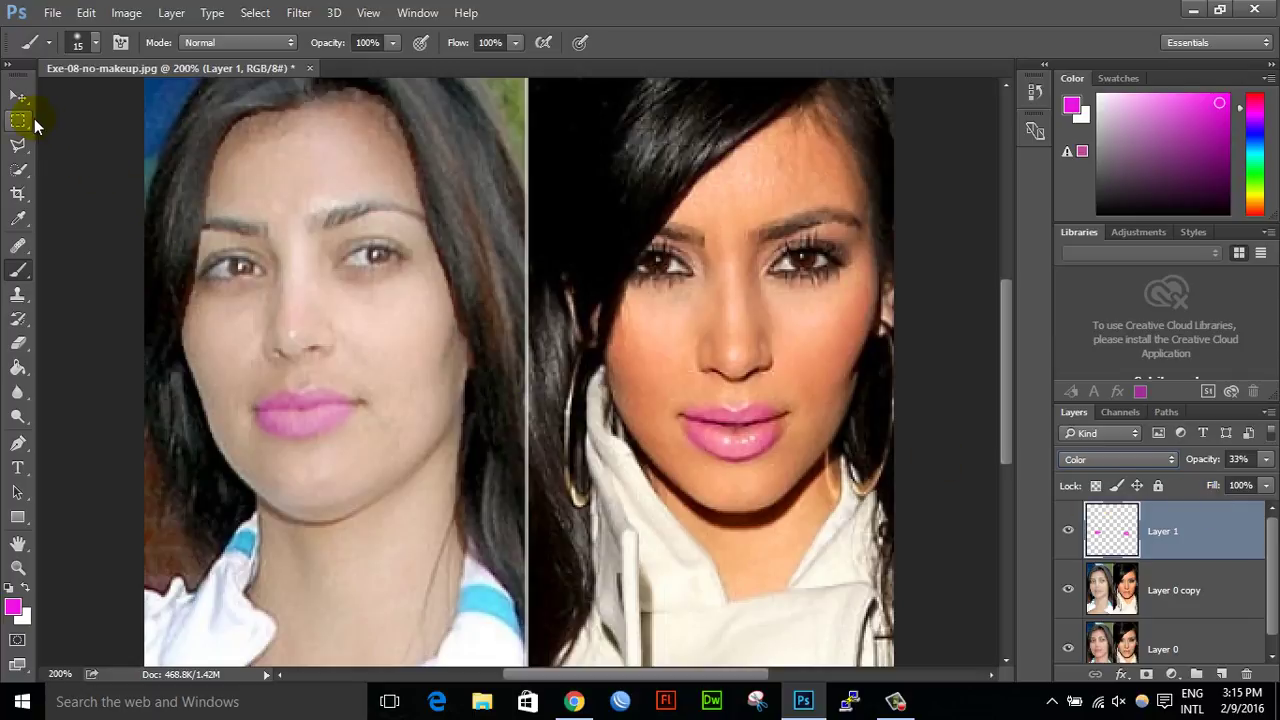
left_click(27, 121)
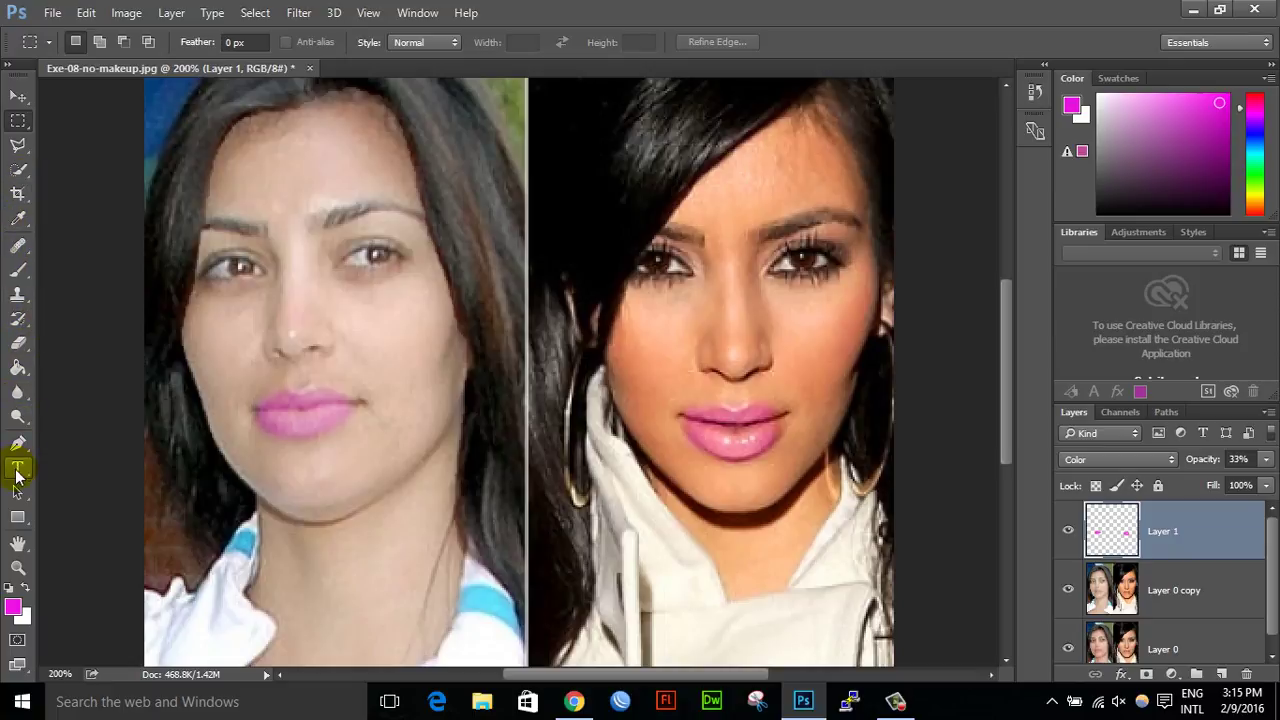
left_click(18, 169)
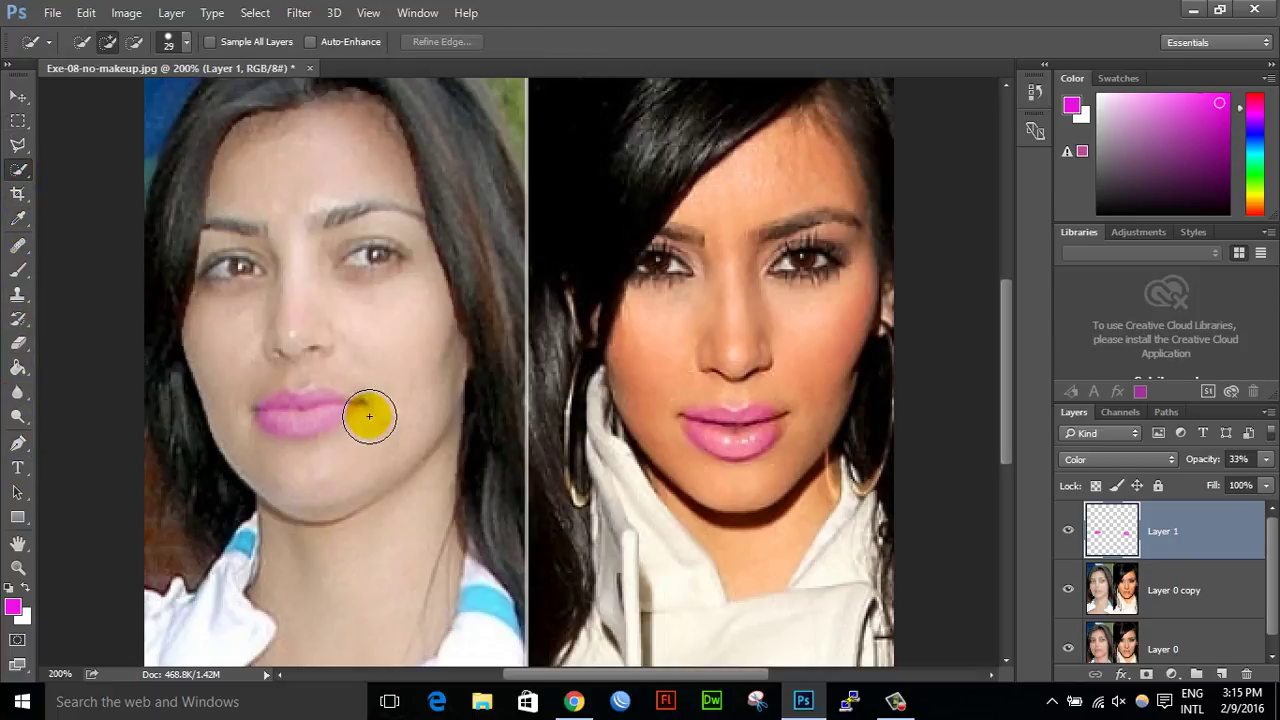
mouse_move(390, 460)
left_mouse_down()
mouse_move(403, 380)
mouse_move(394, 343)
mouse_move(319, 313)
mouse_move(297, 249)
mouse_move(311, 166)
mouse_move(337, 143)
left_mouse_up()
key("ctrl+d")
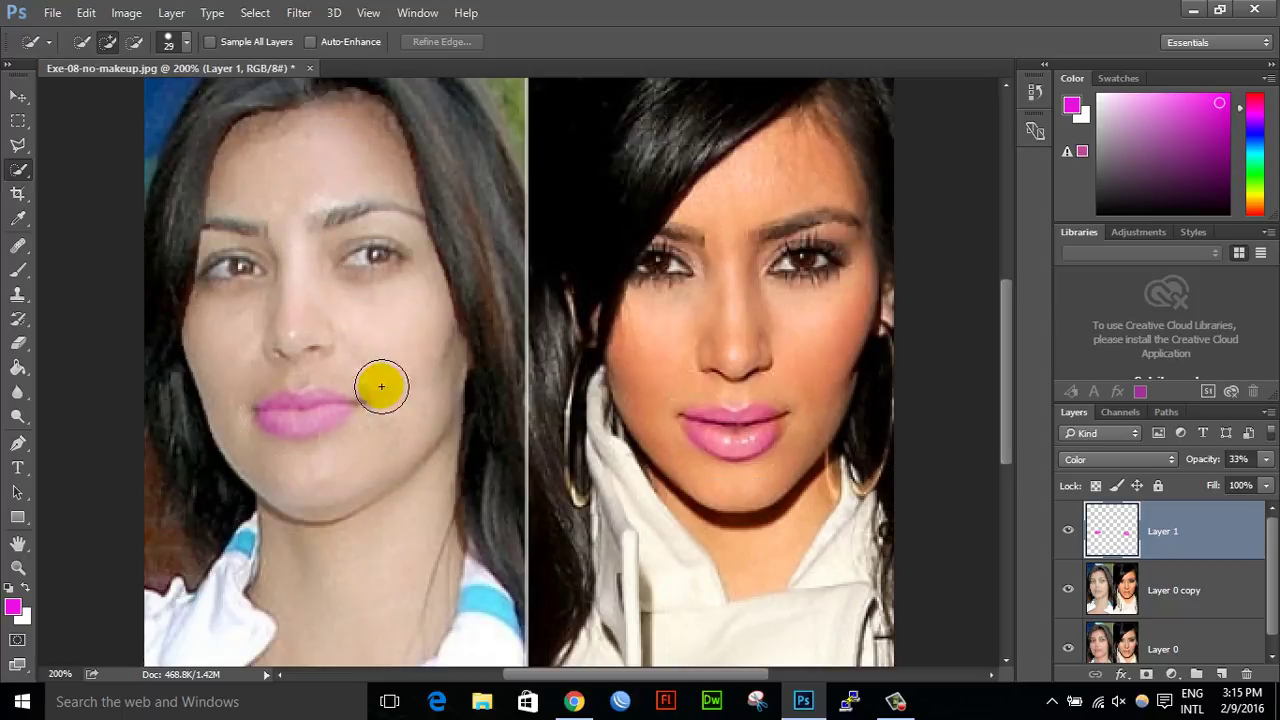
Step: Select the left woman's face on the Layer 0 copy layer with the Quick Selection tool
left_click(1110, 588)
key("ctrl+shift+d")
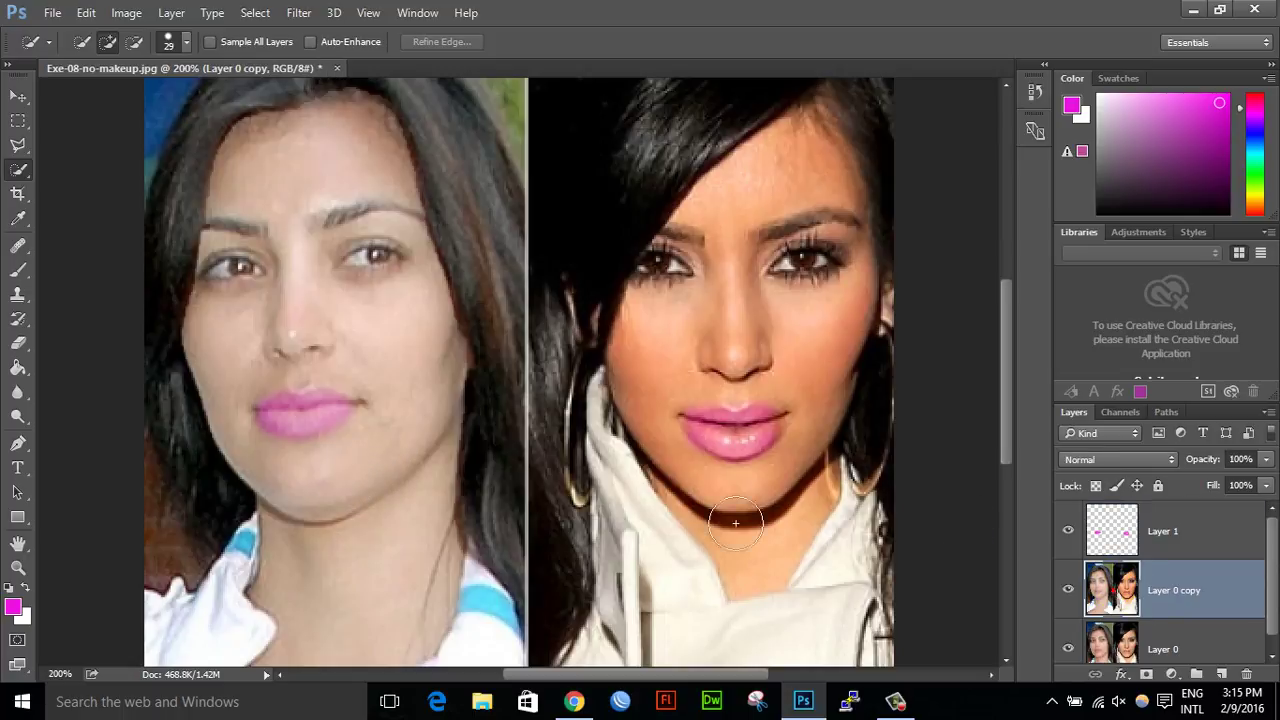
mouse_move(401, 390)
left_mouse_down()
mouse_move(391, 400)
mouse_move(423, 403)
left_mouse_up()
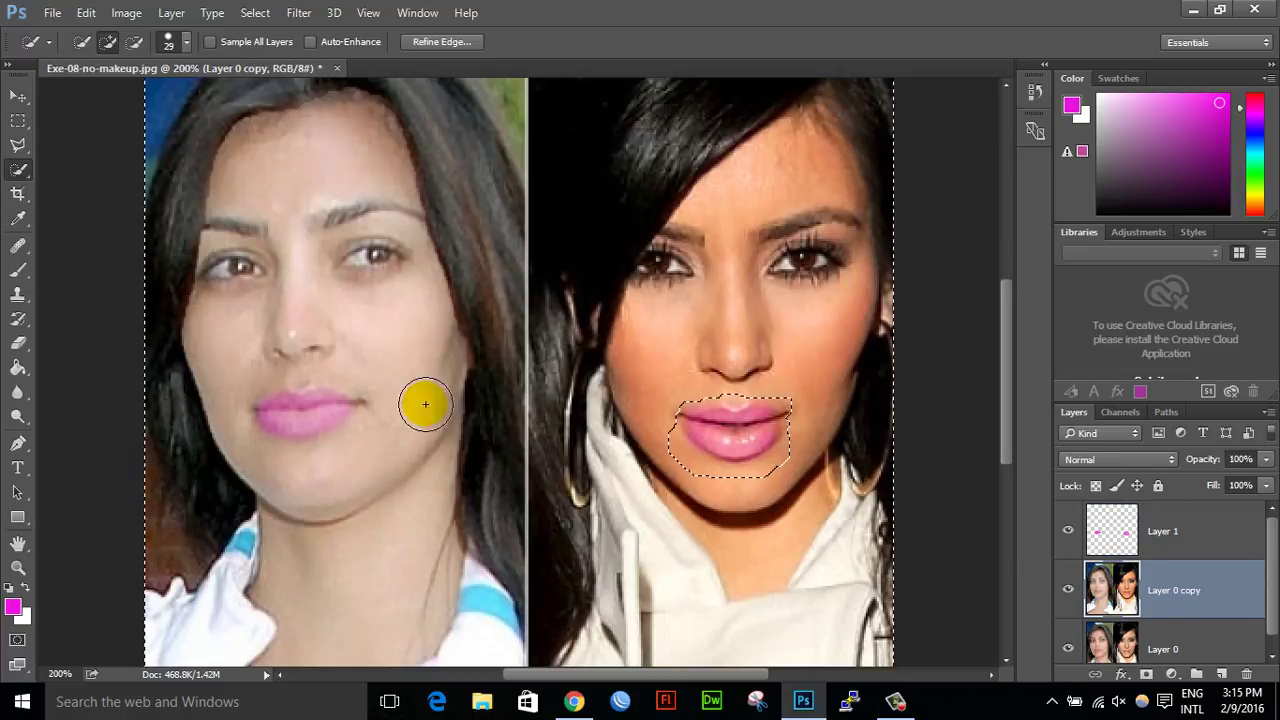
key("ctrl+d")
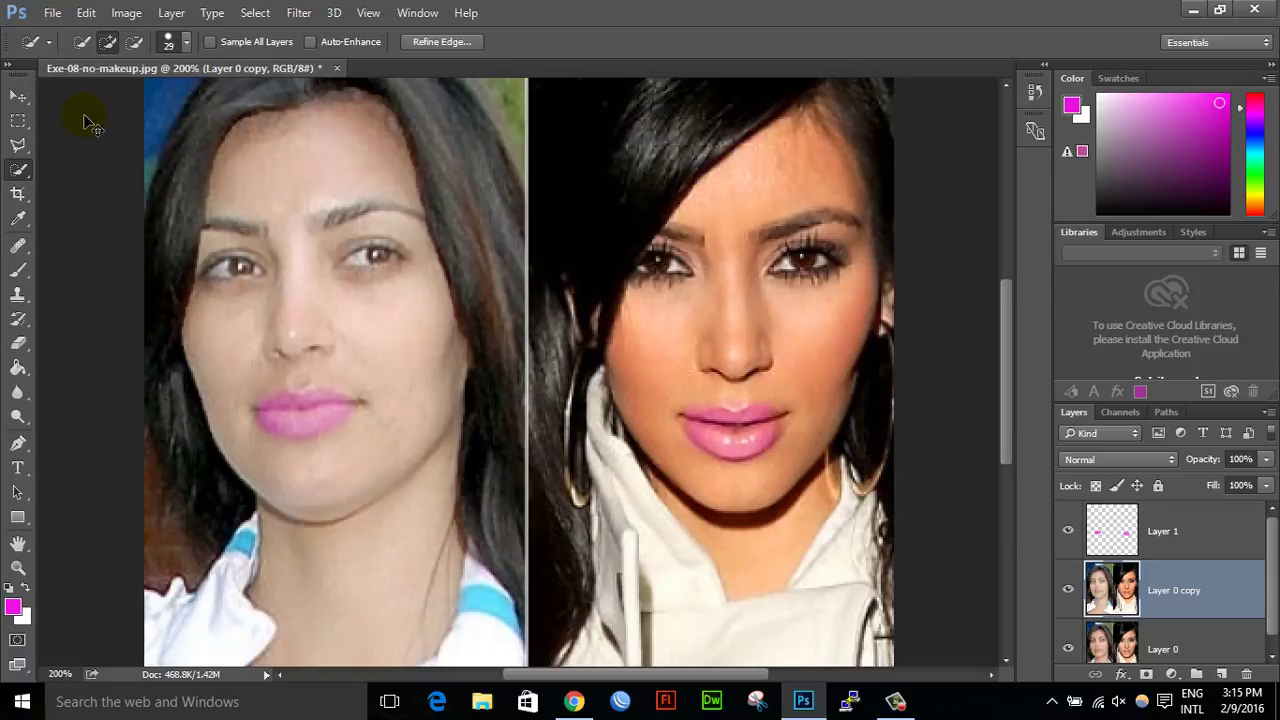
left_click(18, 122)
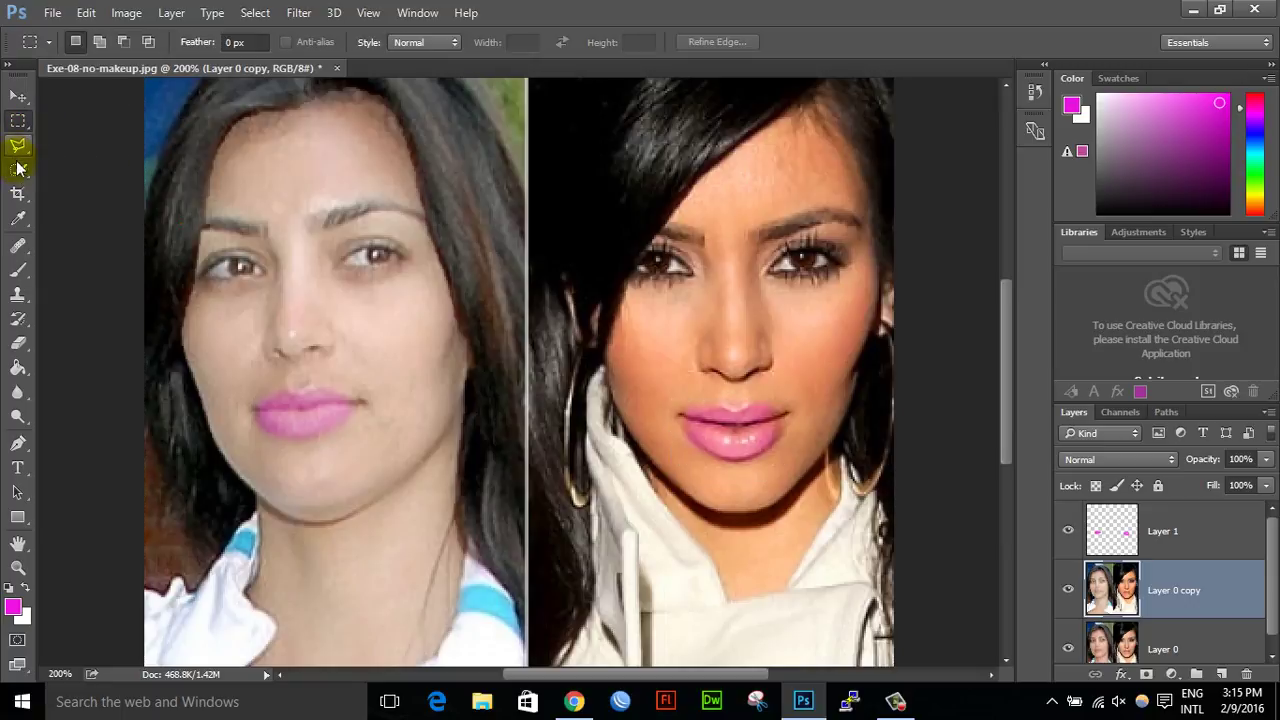
left_click(18, 270)
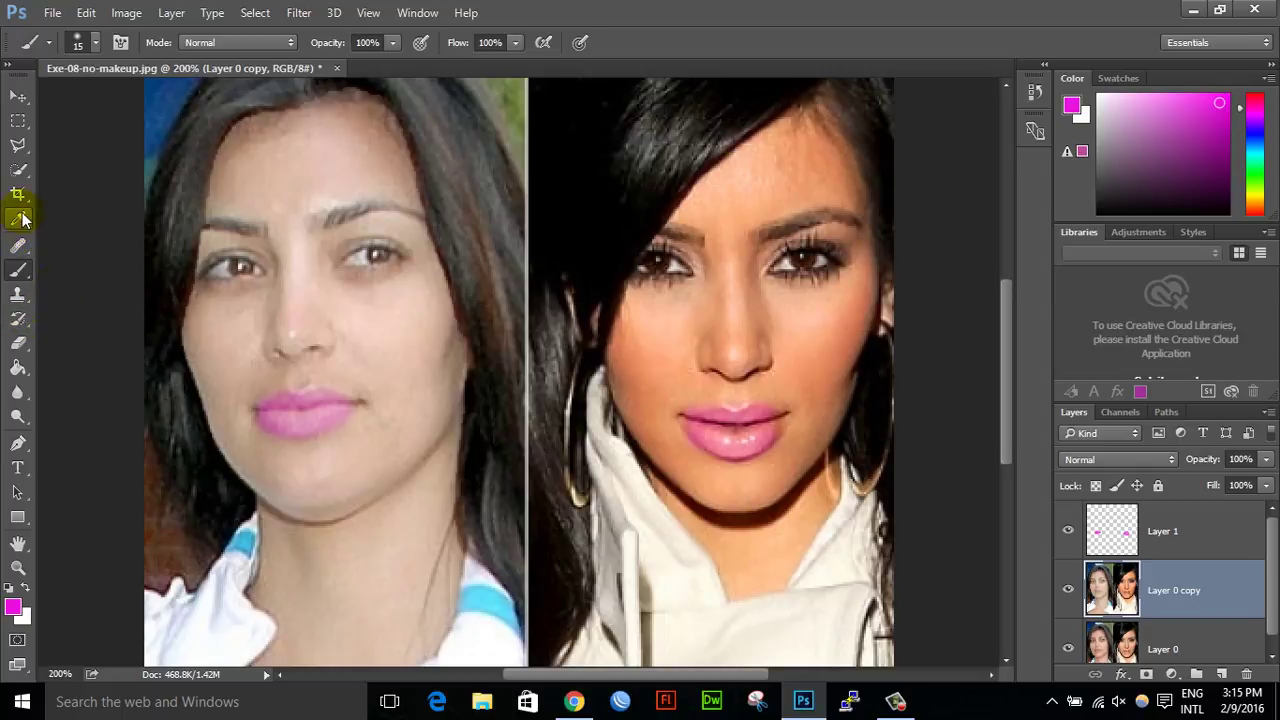
left_click(18, 169)
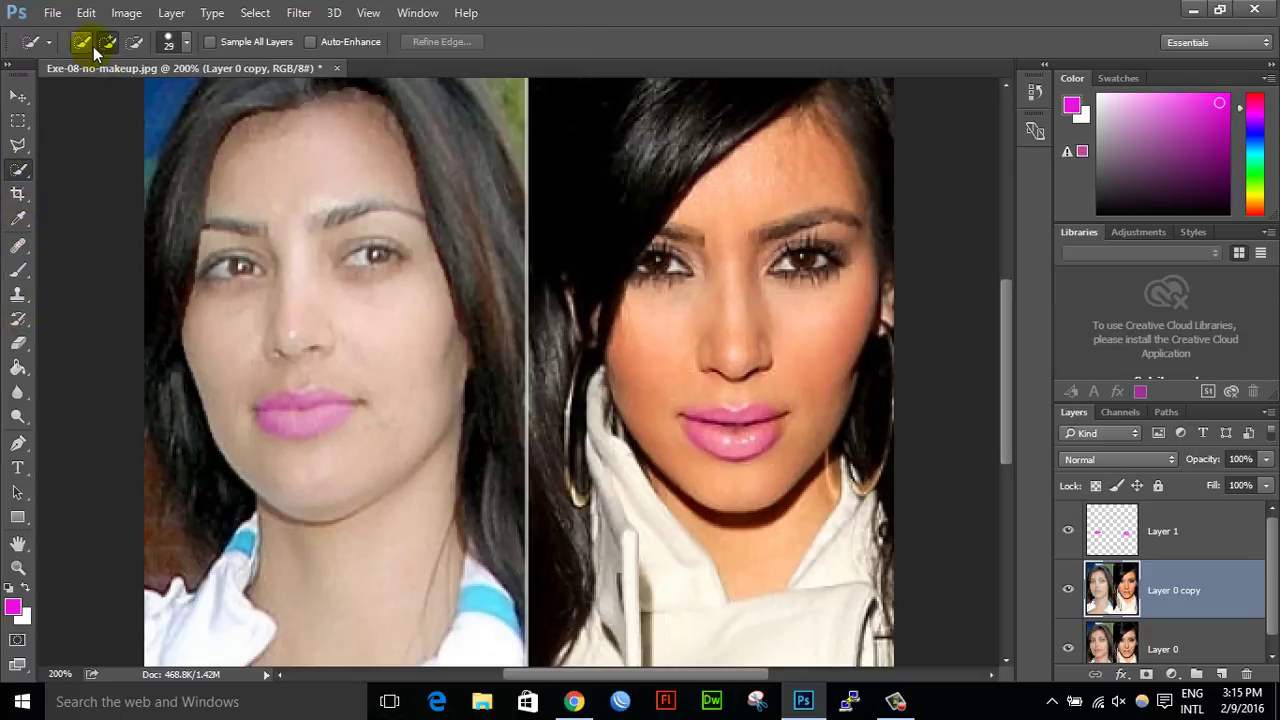
mouse_move(298, 333)
left_mouse_down()
mouse_move(356, 411)
mouse_move(369, 464)
mouse_move(391, 400)
mouse_move(370, 358)
mouse_move(359, 352)
mouse_move(384, 401)
mouse_move(456, 470)
mouse_move(397, 487)
left_mouse_up()
key("ctrl+minus")
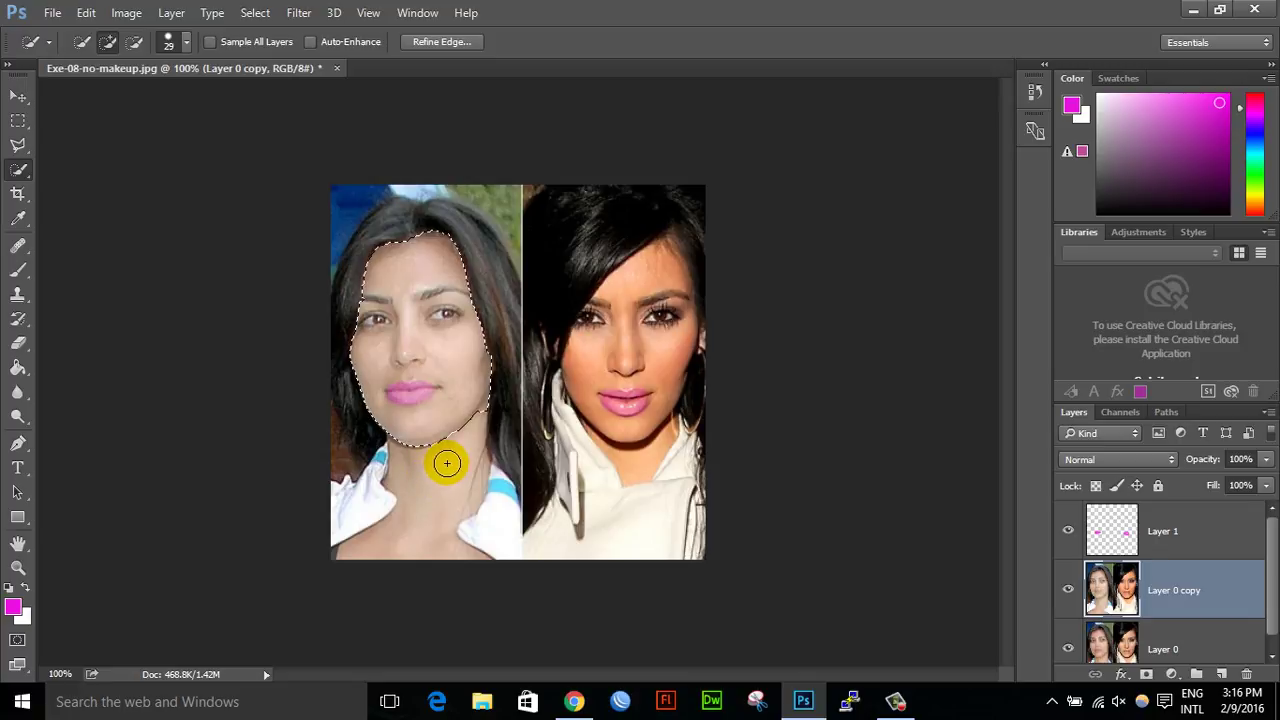
left_click(128, 14)
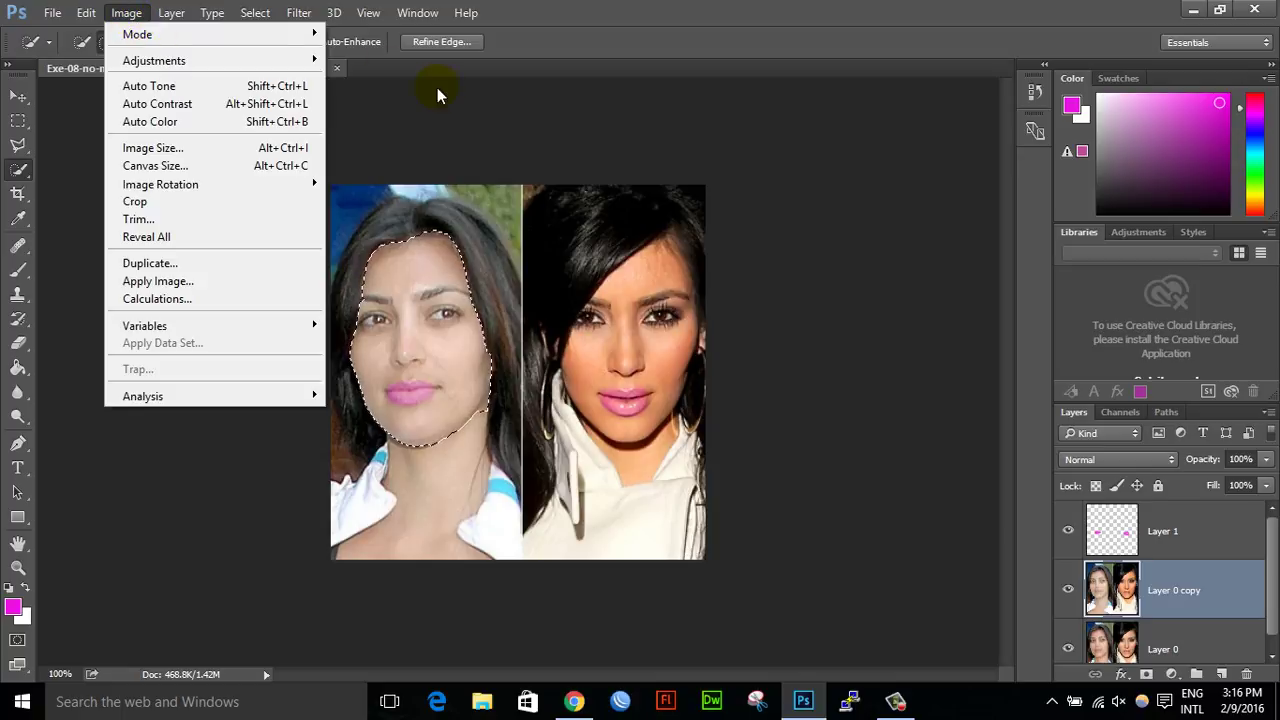
left_click(14, 100)
left_click(14, 100)
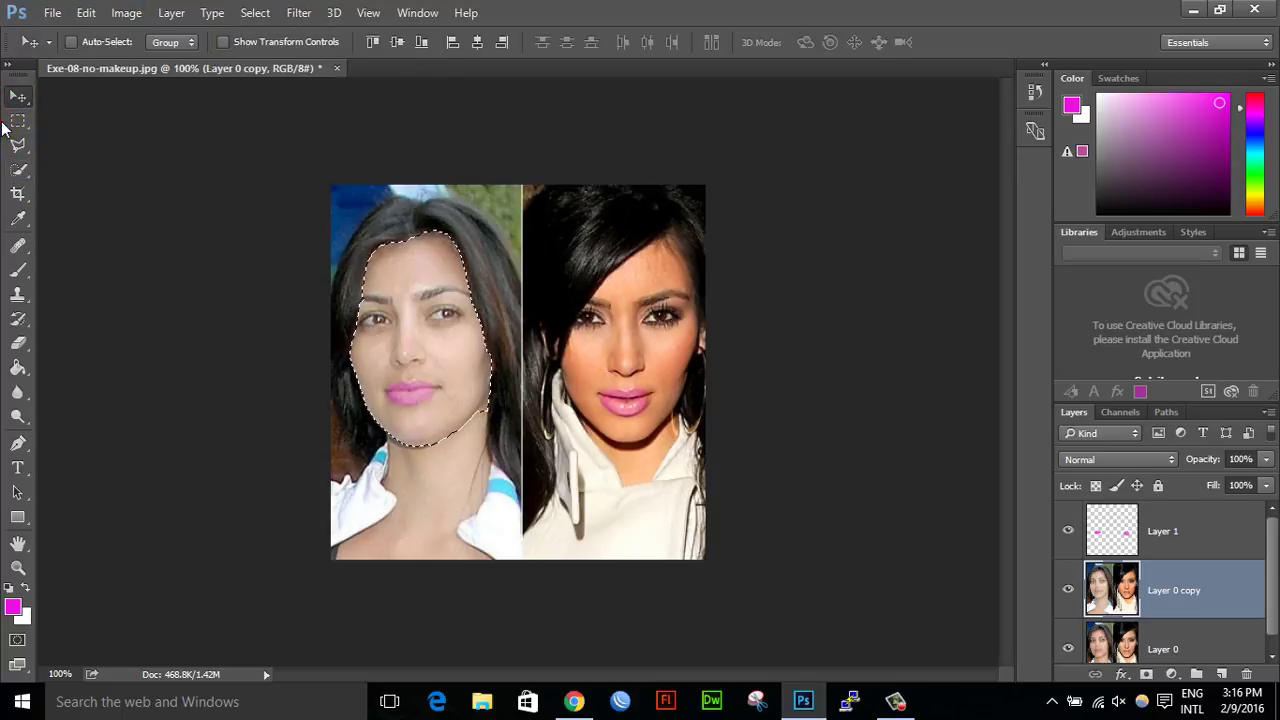
left_click(18, 122)
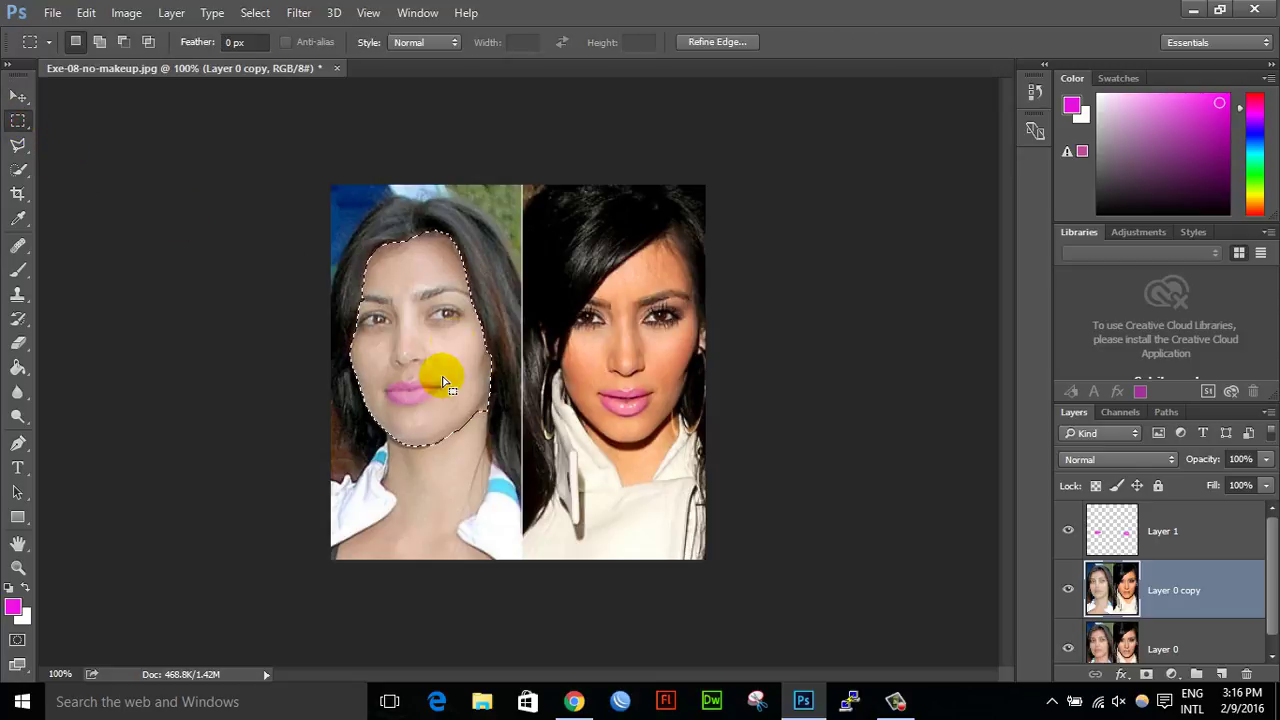
Step: Add a Hue/Saturation adjustment layer masked to the left woman's selected face
left_click(128, 13)
left_click(140, 14)
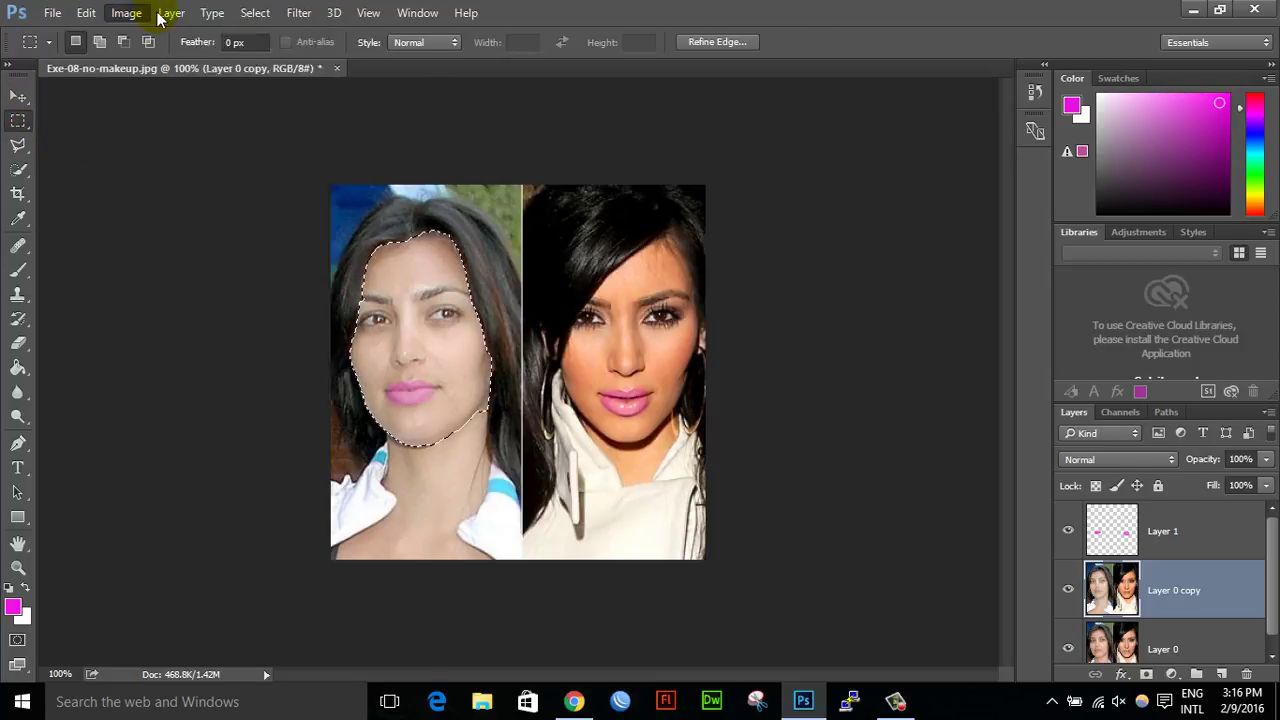
left_click(164, 13)
mouse_move(327, 220)
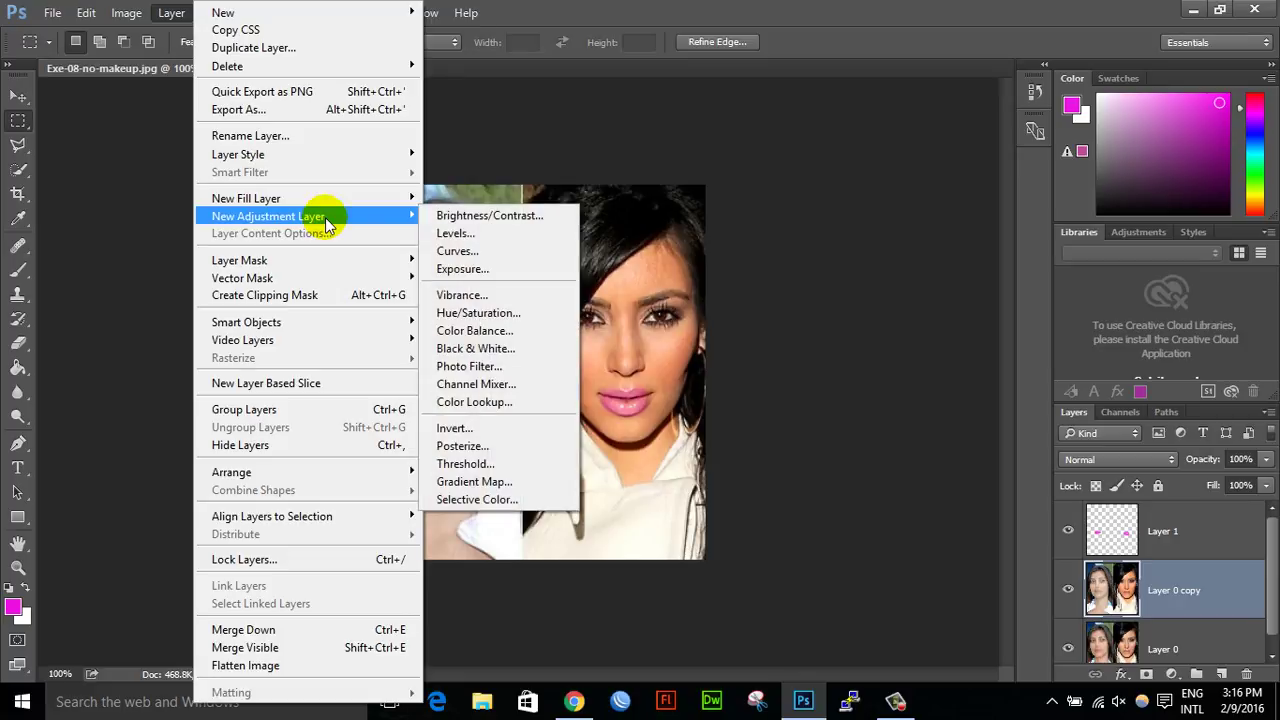
left_click(513, 318)
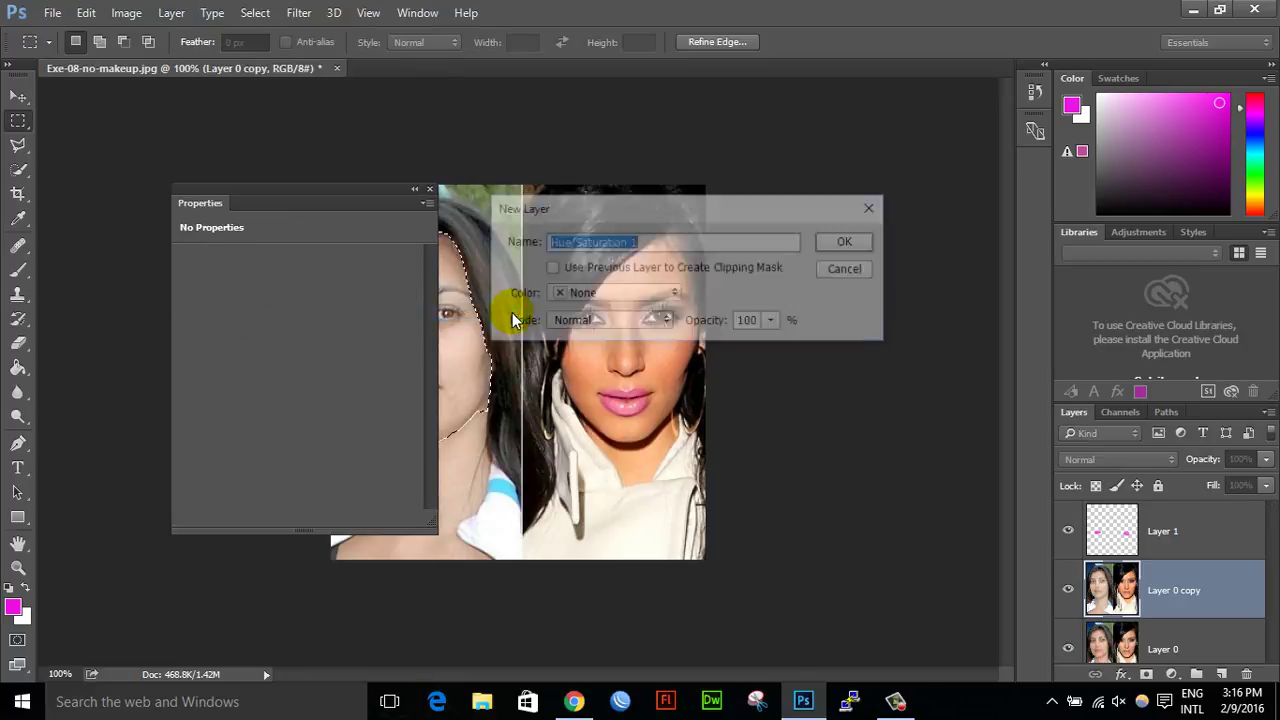
left_click(849, 244)
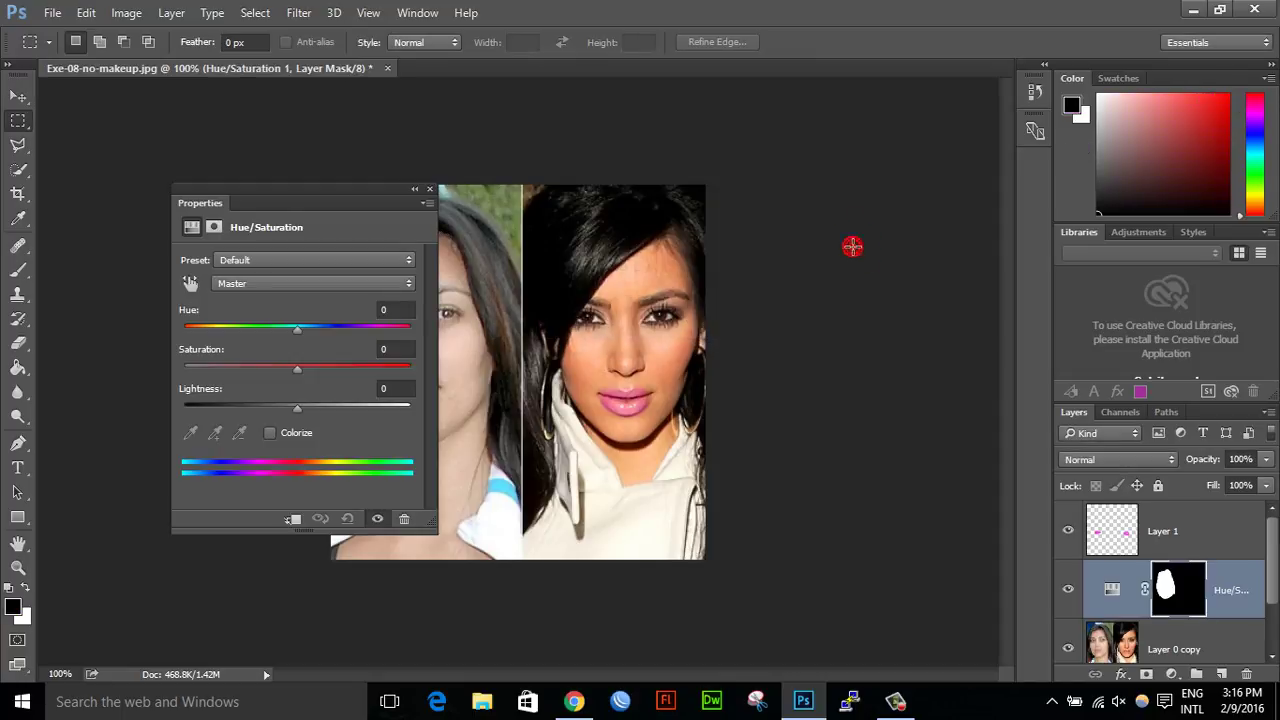
Step: Set the face adjustment's Hue to -5 and Saturation to +35, raise Lightness slightly, and close its properties
left_click_drag(343, 192, 893, 147)
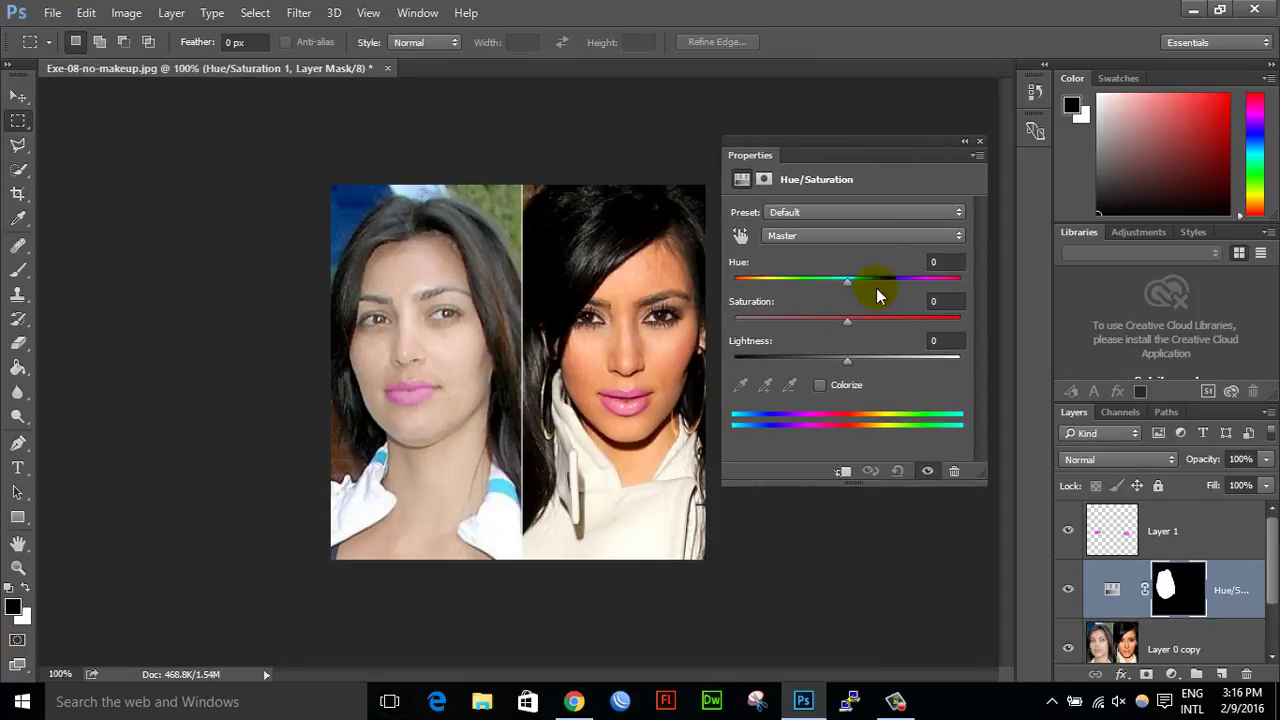
left_click(875, 212)
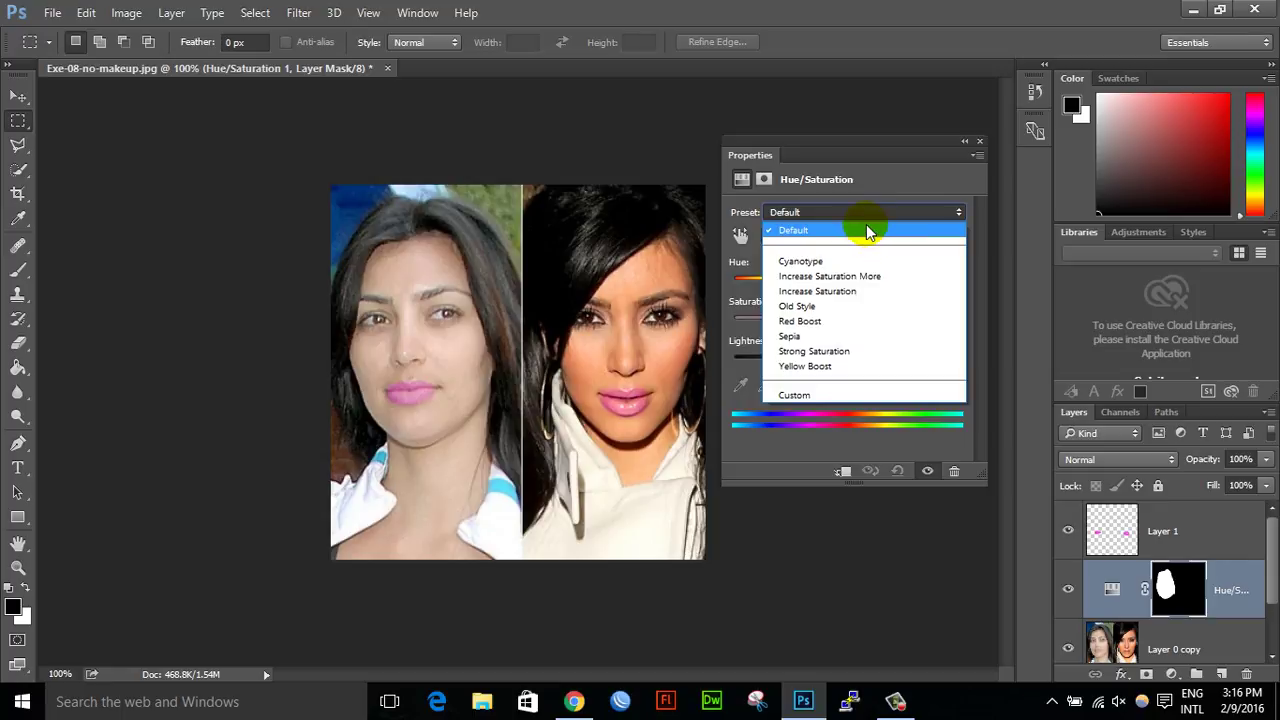
left_click(841, 321)
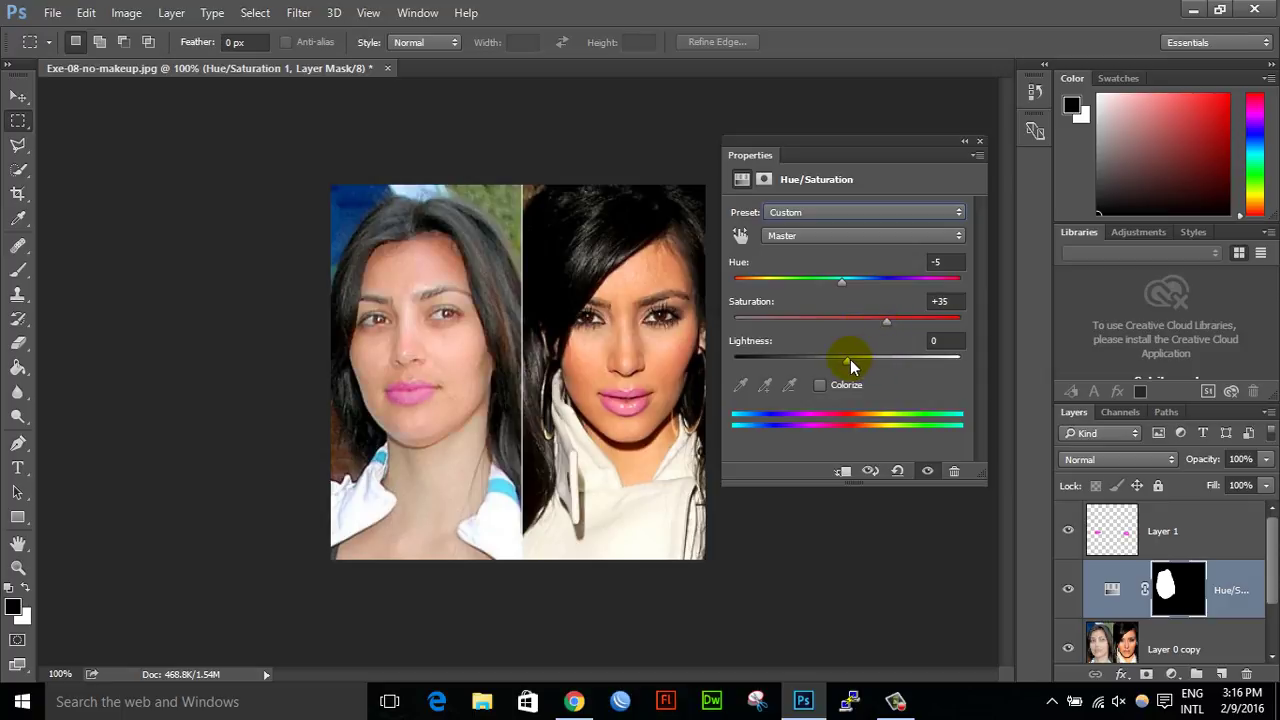
mouse_move(847, 359)
left_mouse_down()
mouse_move(872, 355)
mouse_move(839, 362)
mouse_move(853, 359)
left_mouse_up()
left_click(980, 143)
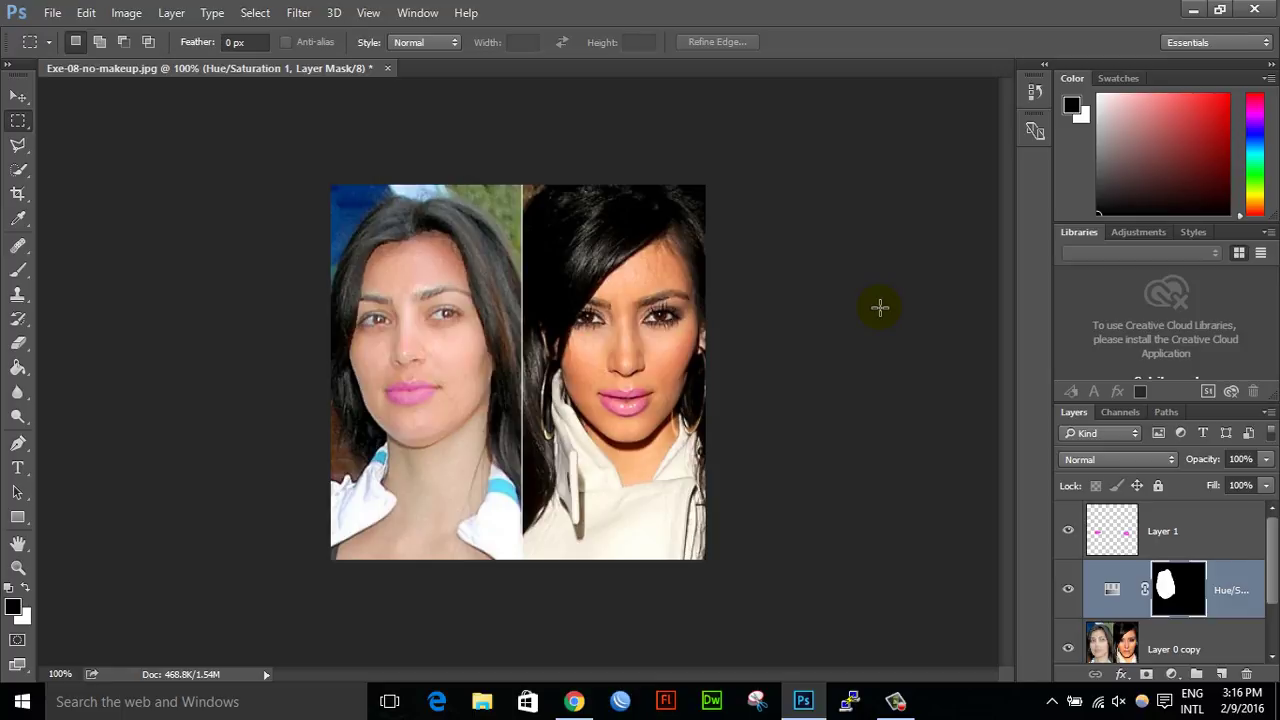
Step: Make Layer 1 active and set the foreground color to red #e0193e
left_click(1130, 525)
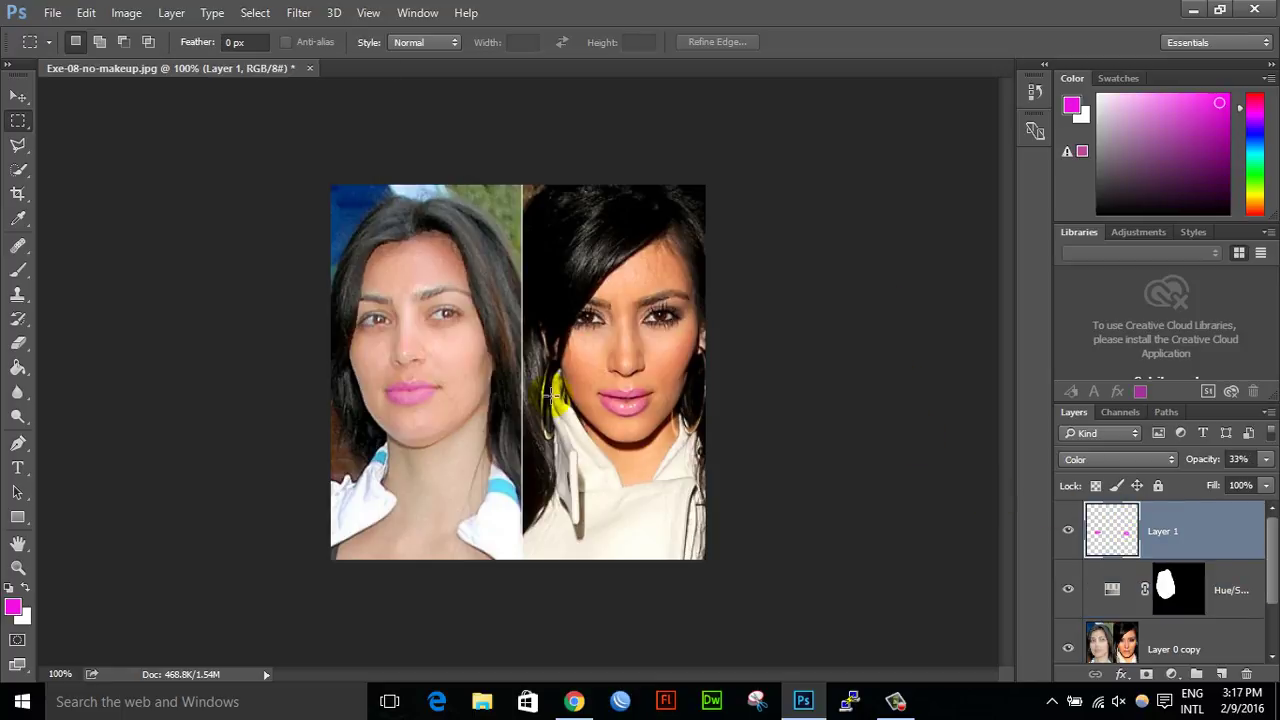
left_click(14, 609)
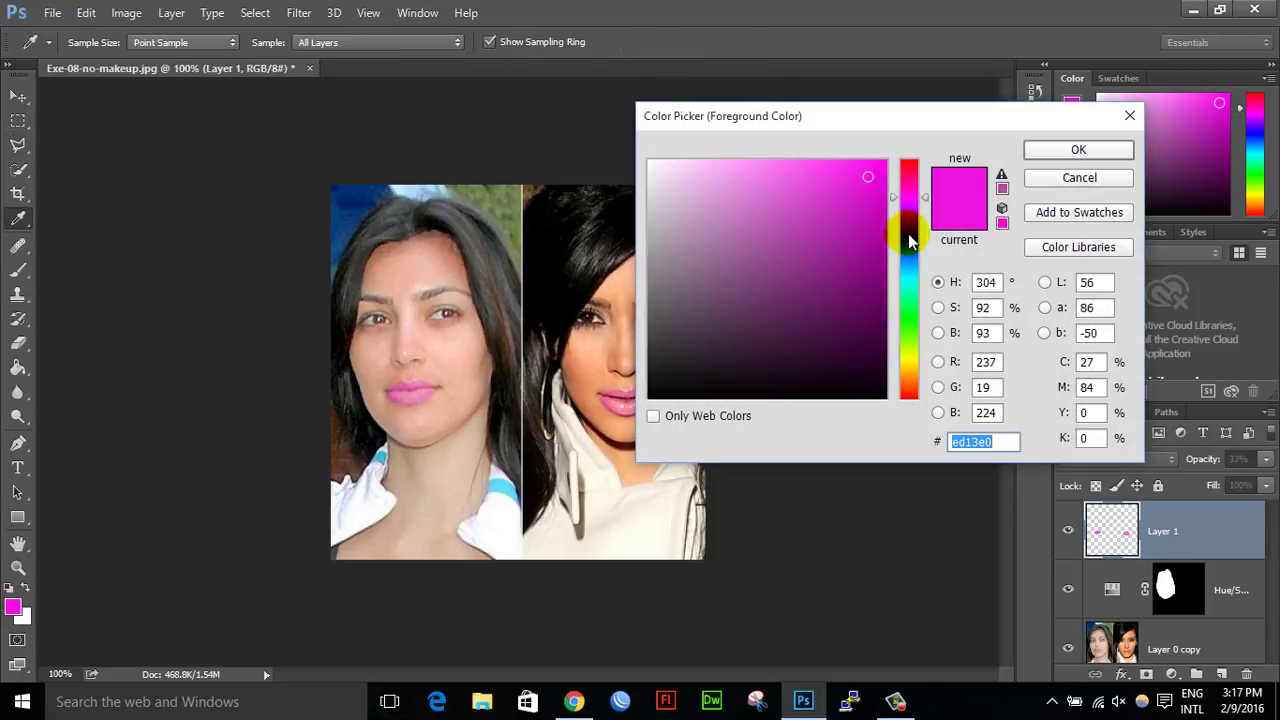
left_click(909, 180)
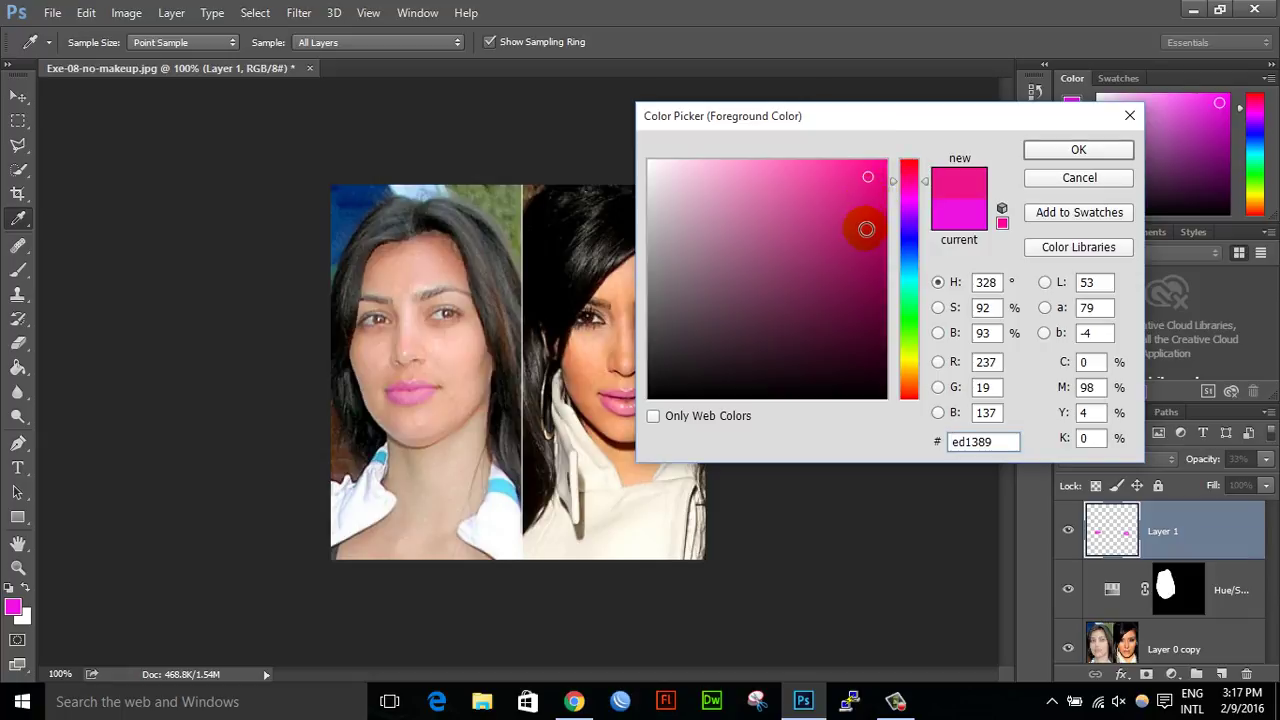
left_click(877, 211)
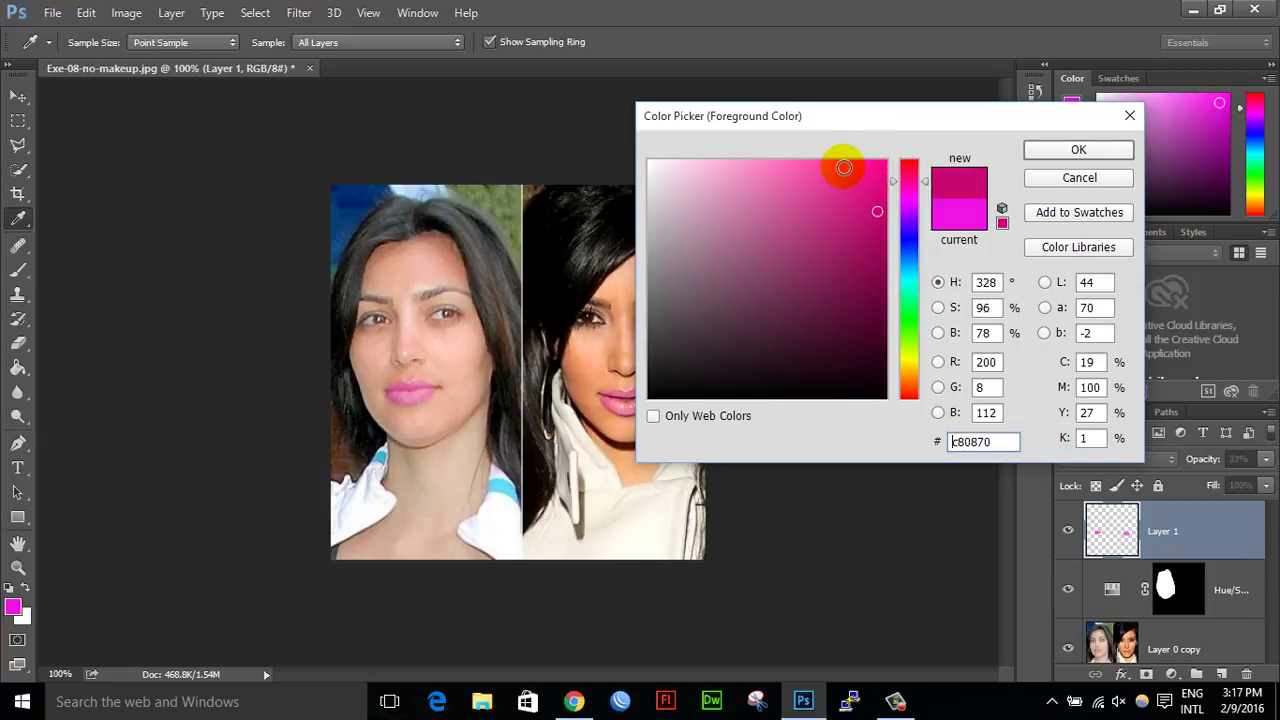
mouse_move(862, 181)
left_mouse_down()
mouse_move(841, 176)
mouse_move(903, 167)
left_mouse_up()
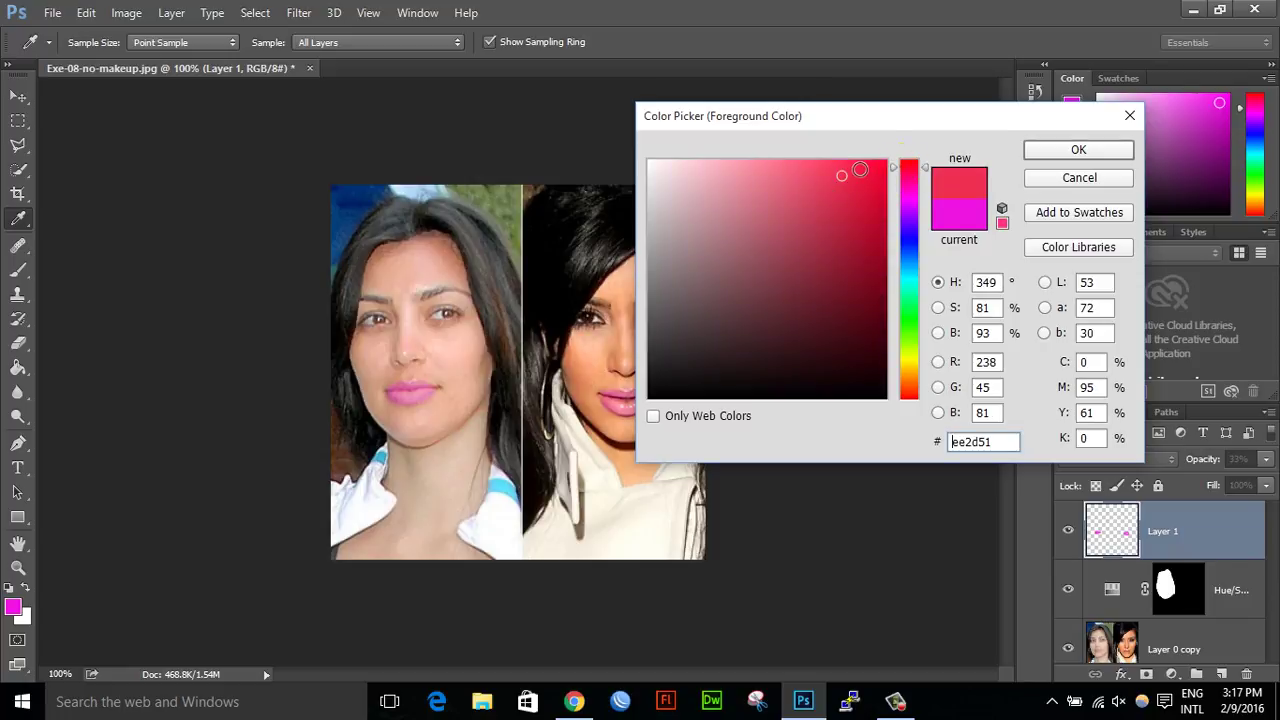
left_click(856, 170)
left_click(860, 188)
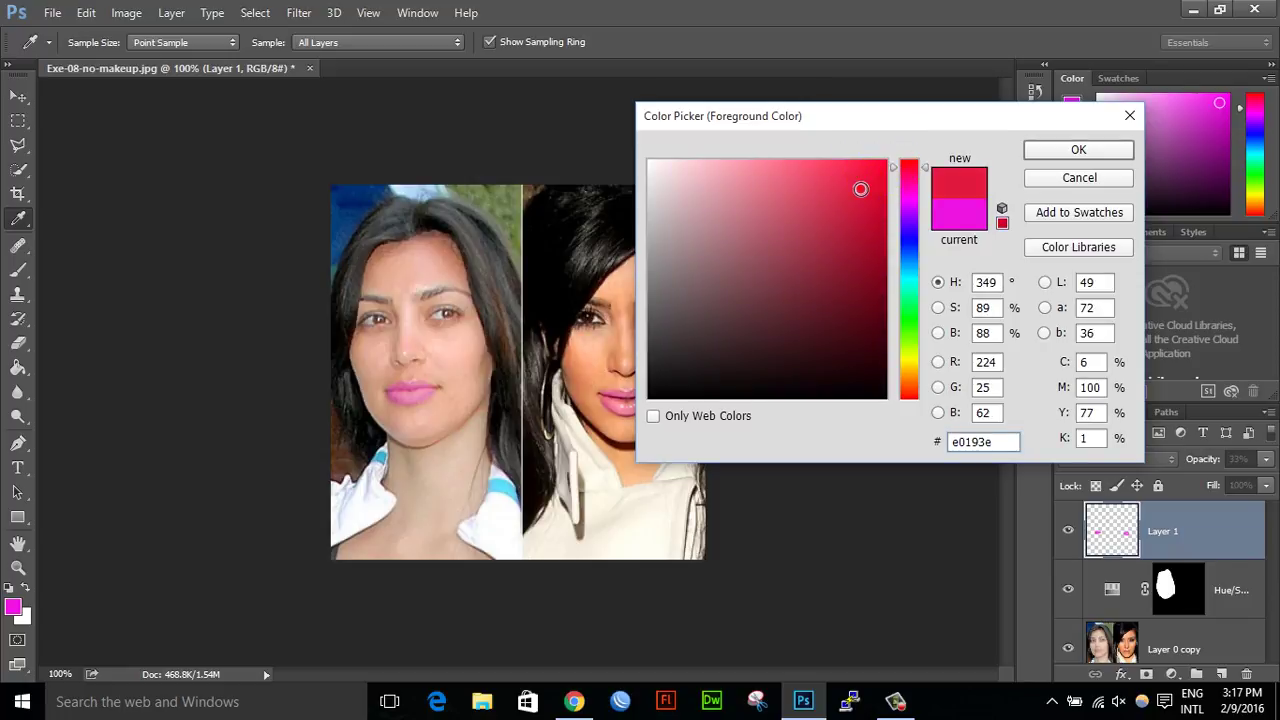
left_click(1040, 150)
key("m")
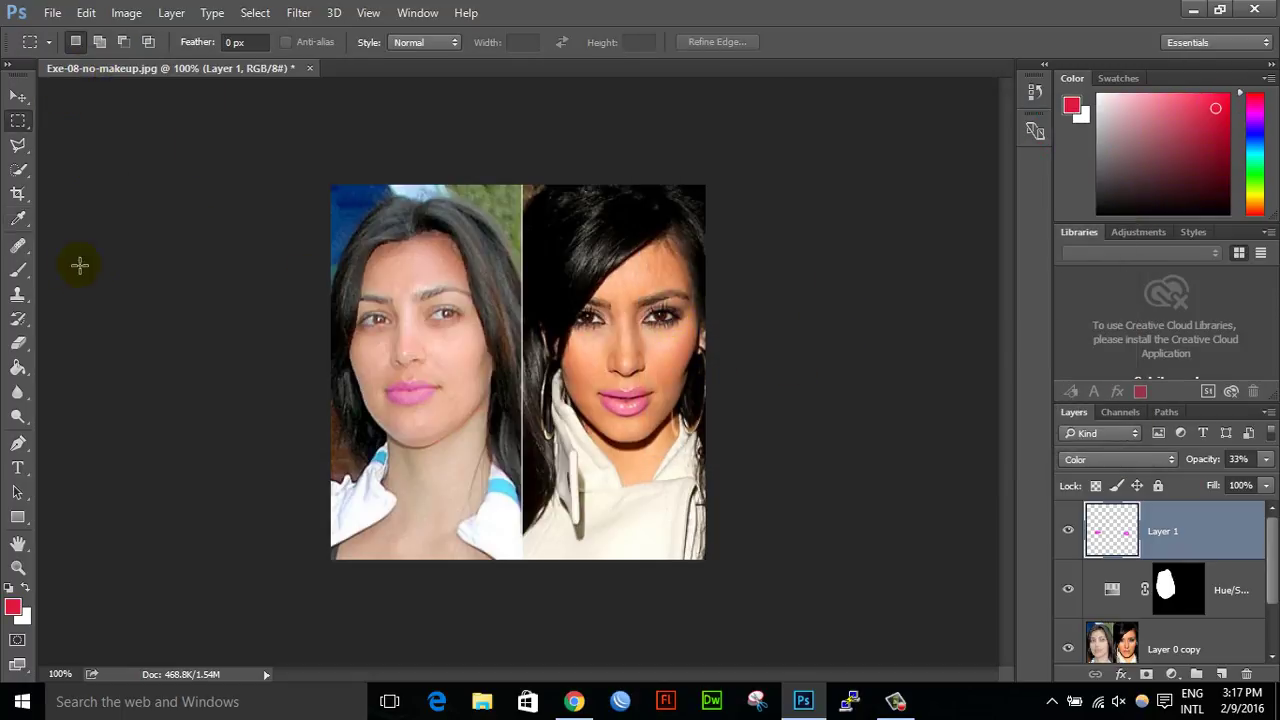
Step: Paint the right woman's hair red on Layer 1 using a 27 px bristle brush tip
left_click(18, 272)
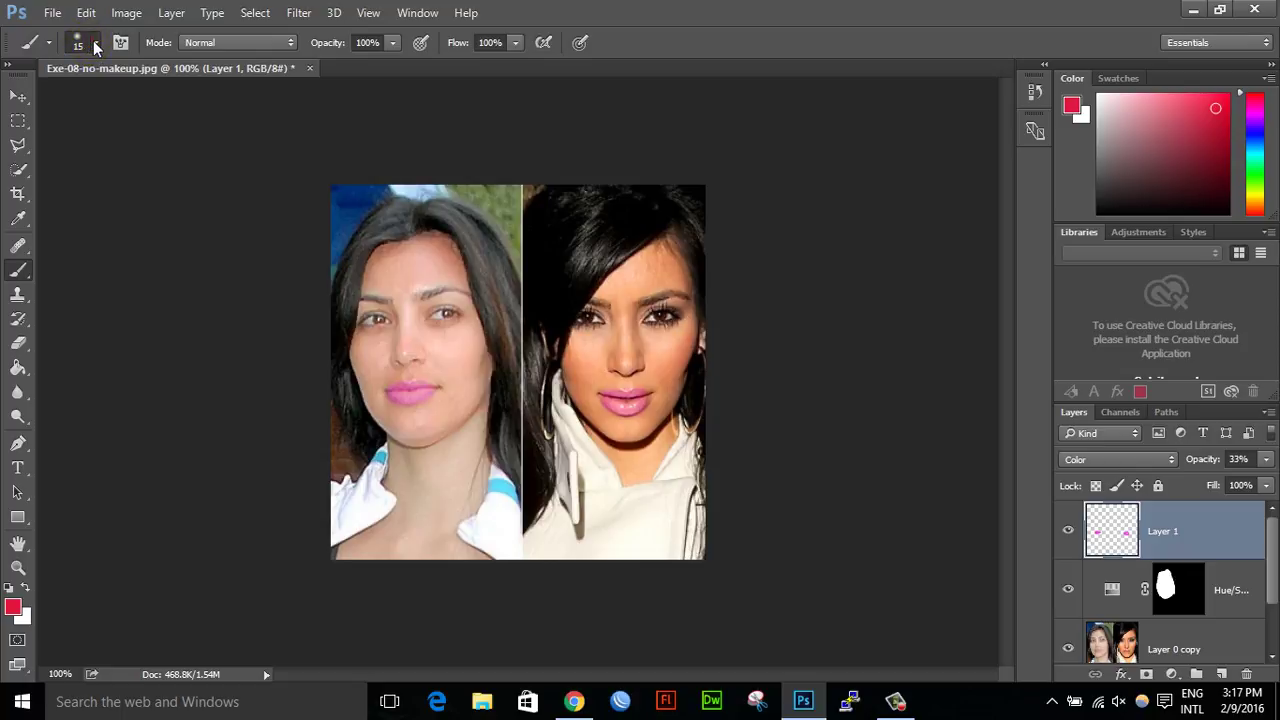
left_click(95, 44)
left_click_drag(111, 104, 121, 104)
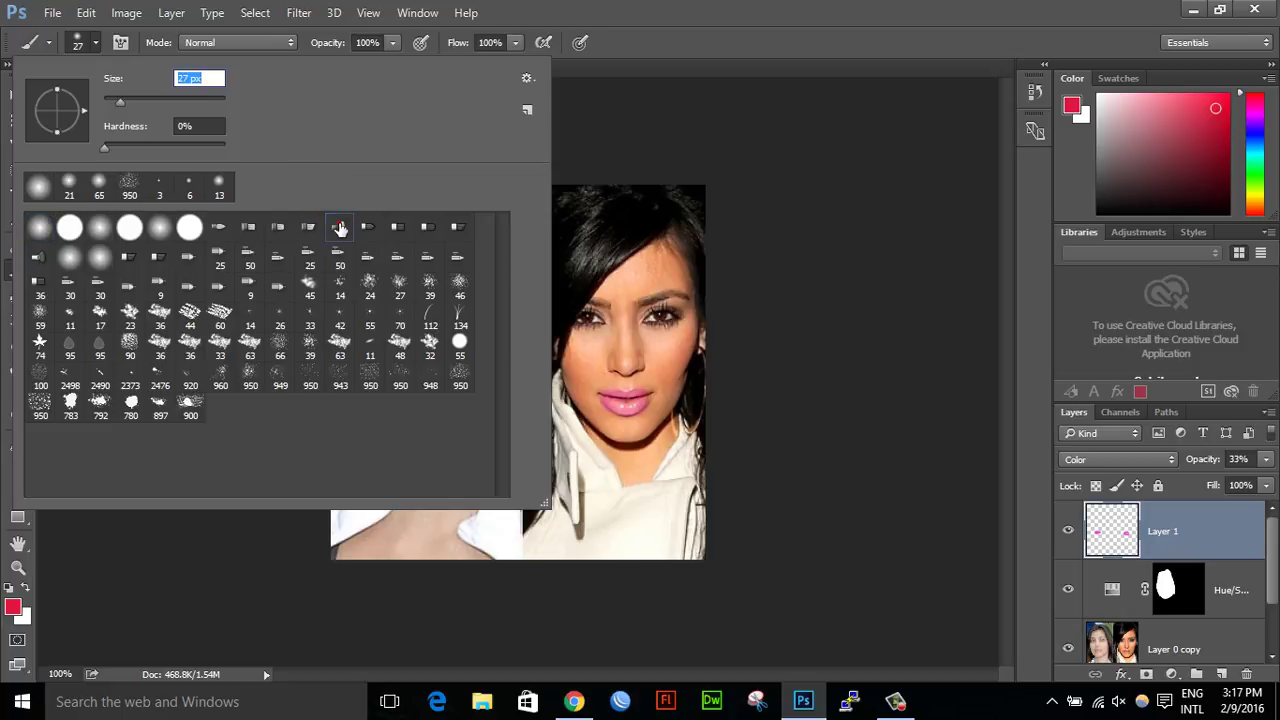
left_click(620, 233)
mouse_move(614, 223)
left_mouse_down()
mouse_move(560, 279)
mouse_move(587, 200)
mouse_move(547, 283)
mouse_move(564, 241)
mouse_move(638, 202)
mouse_move(567, 265)
mouse_move(681, 190)
mouse_move(588, 205)
mouse_move(549, 272)
mouse_move(563, 190)
mouse_move(541, 258)
mouse_move(585, 228)
mouse_move(576, 182)
mouse_move(544, 287)
mouse_move(636, 210)
mouse_move(581, 244)
mouse_move(698, 196)
mouse_move(714, 295)
mouse_move(677, 208)
mouse_move(743, 312)
mouse_move(550, 342)
mouse_move(538, 502)
mouse_move(552, 202)
mouse_move(517, 325)
mouse_move(590, 259)
mouse_move(537, 353)
mouse_move(608, 197)
mouse_move(660, 204)
mouse_move(579, 232)
mouse_move(550, 277)
mouse_move(574, 193)
mouse_move(535, 256)
mouse_move(529, 306)
mouse_move(680, 195)
left_mouse_up()
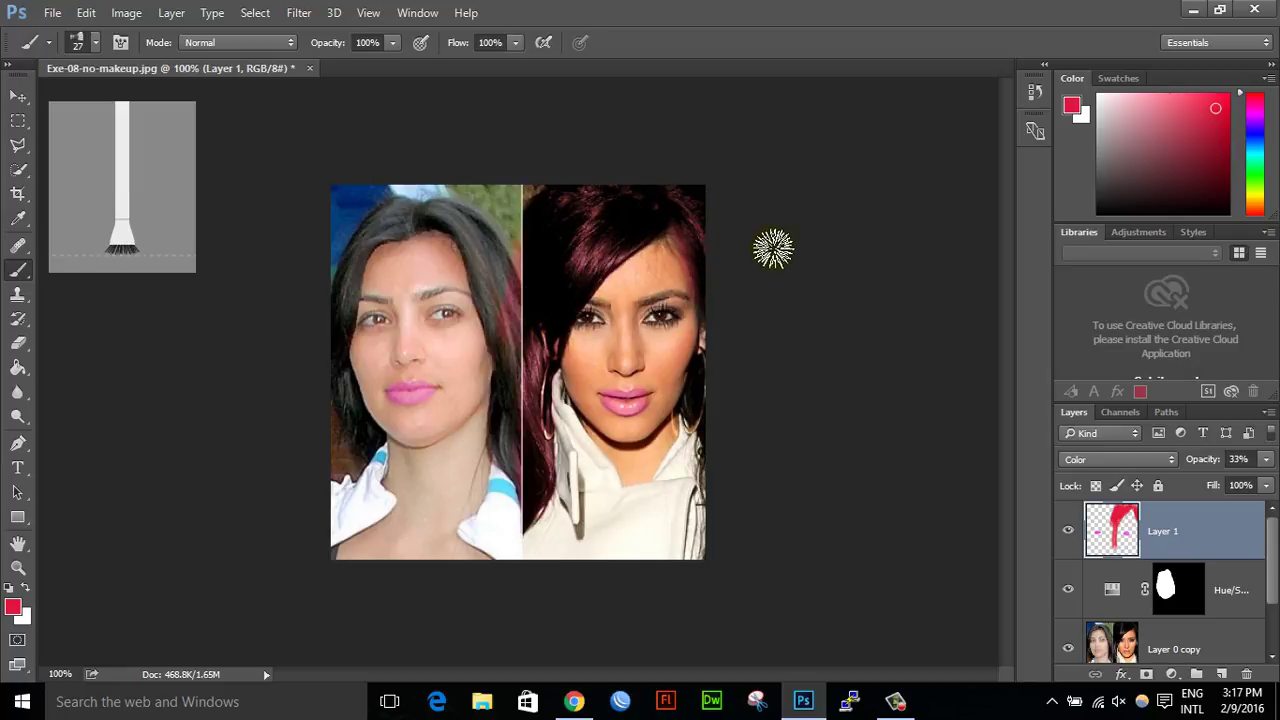
Step: Set the foreground color to blue #4475f3 and paint over the left woman's hair on Layer 1
left_click(44, 520)
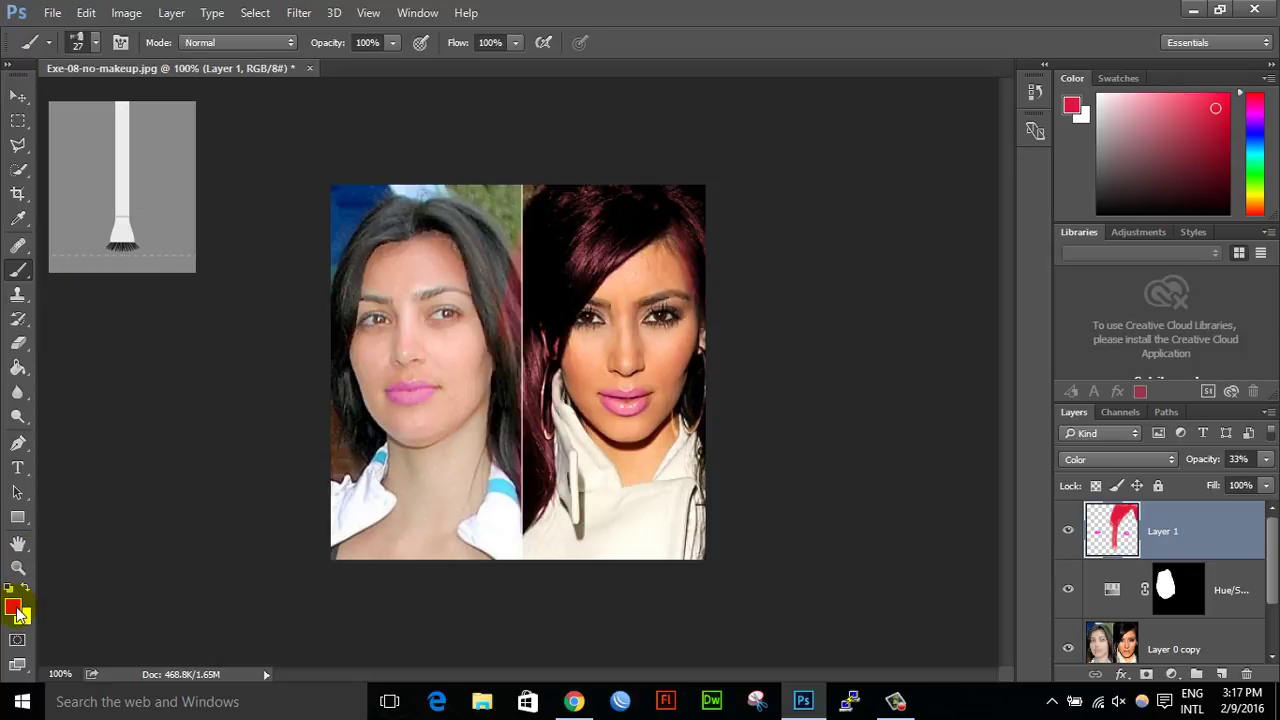
left_click(17, 608)
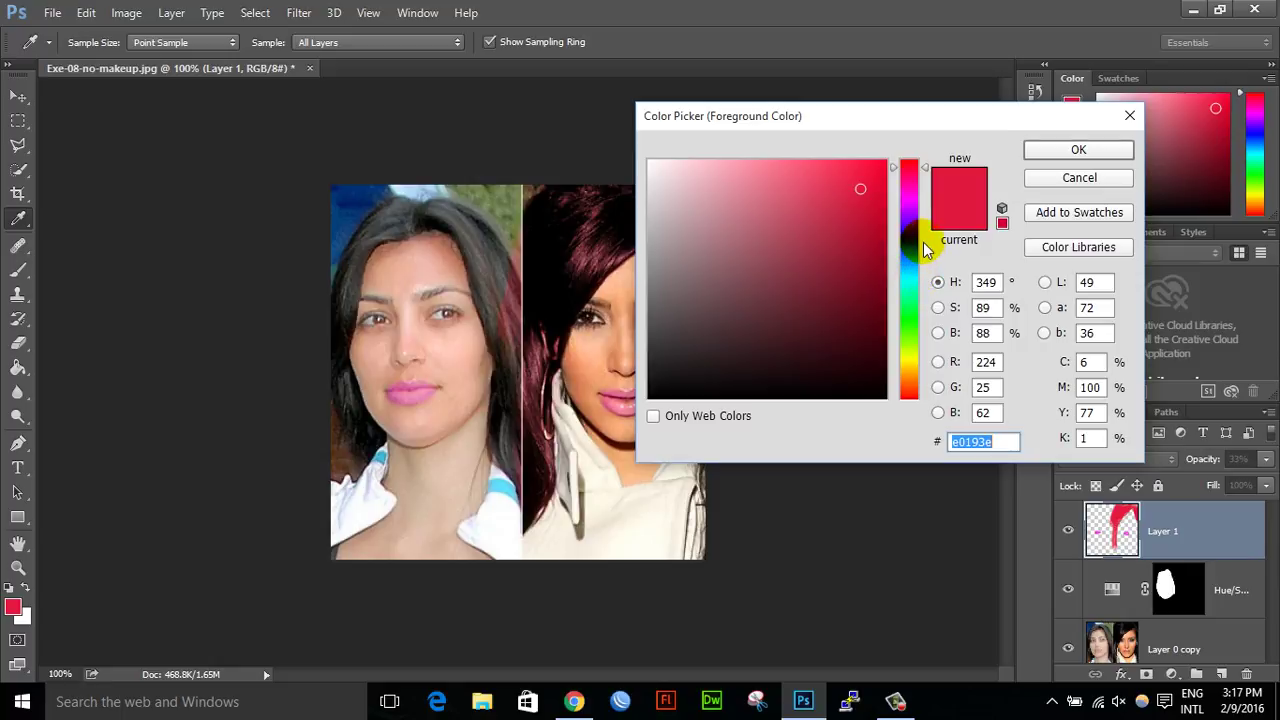
left_click(912, 250)
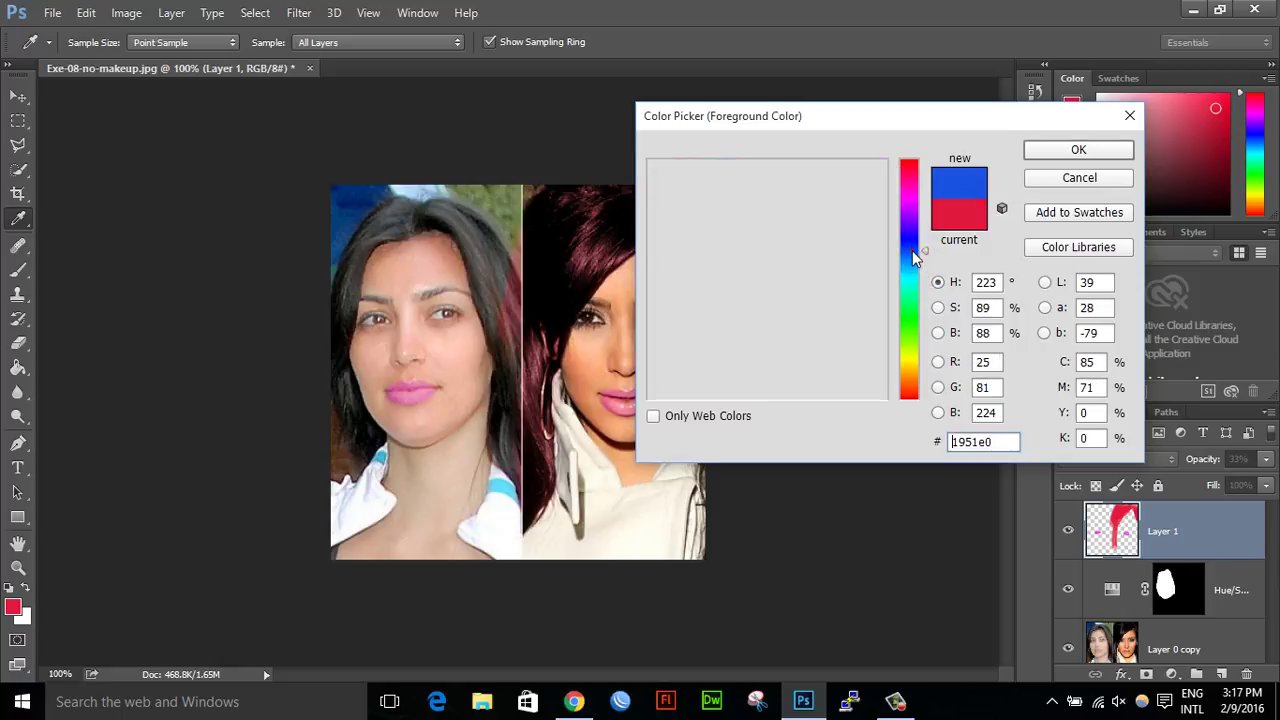
left_click_drag(851, 170, 820, 171)
left_click(1078, 150)
key("b")
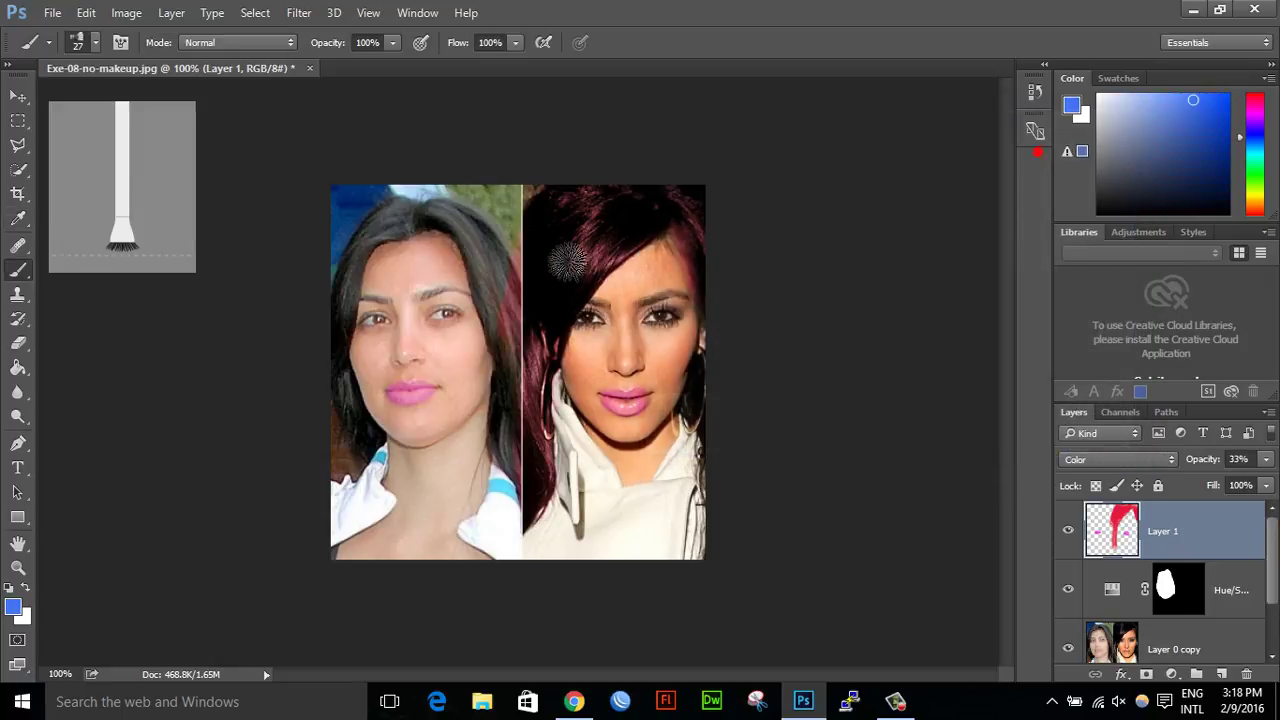
mouse_move(470, 214)
left_mouse_down()
mouse_move(509, 325)
mouse_move(498, 236)
mouse_move(505, 254)
mouse_move(510, 462)
mouse_move(491, 278)
mouse_move(456, 220)
mouse_move(395, 210)
mouse_move(331, 296)
mouse_move(334, 374)
mouse_move(351, 287)
mouse_move(342, 364)
mouse_move(361, 445)
mouse_move(342, 275)
mouse_move(328, 375)
mouse_move(333, 427)
mouse_move(343, 266)
mouse_move(380, 213)
mouse_move(347, 250)
mouse_move(325, 340)
left_mouse_up()
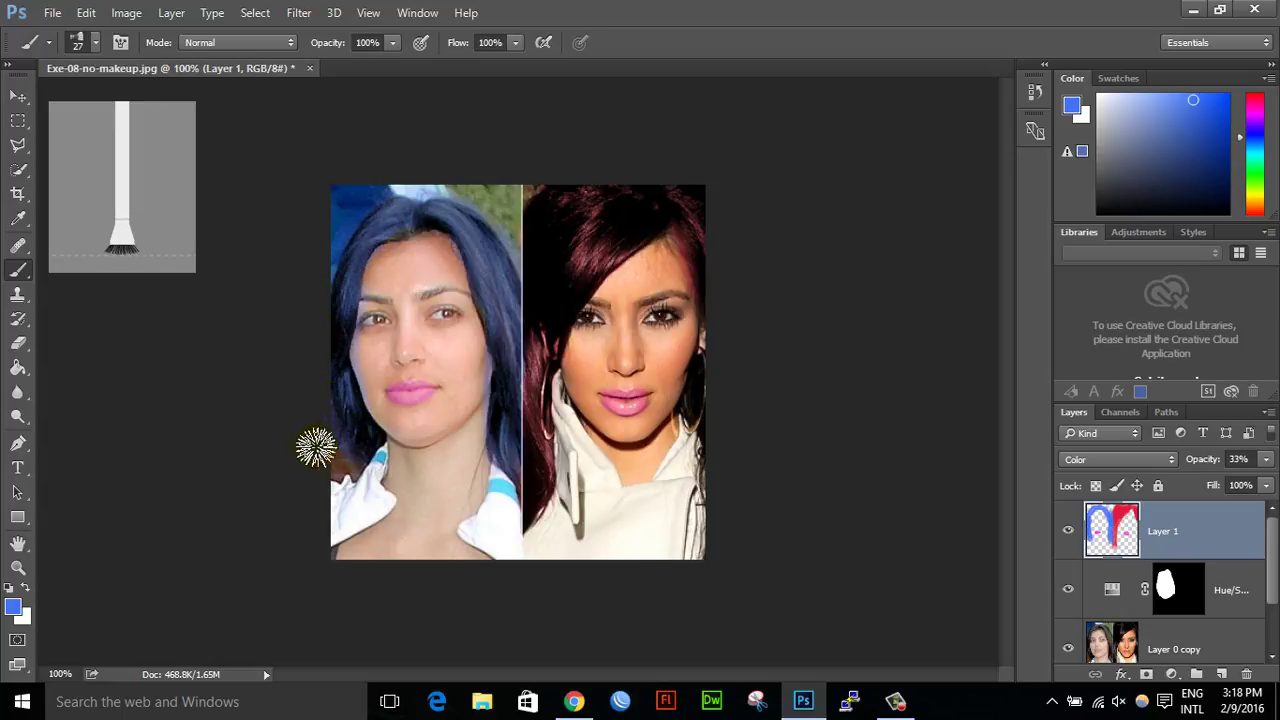
left_click_drag(372, 462, 363, 434)
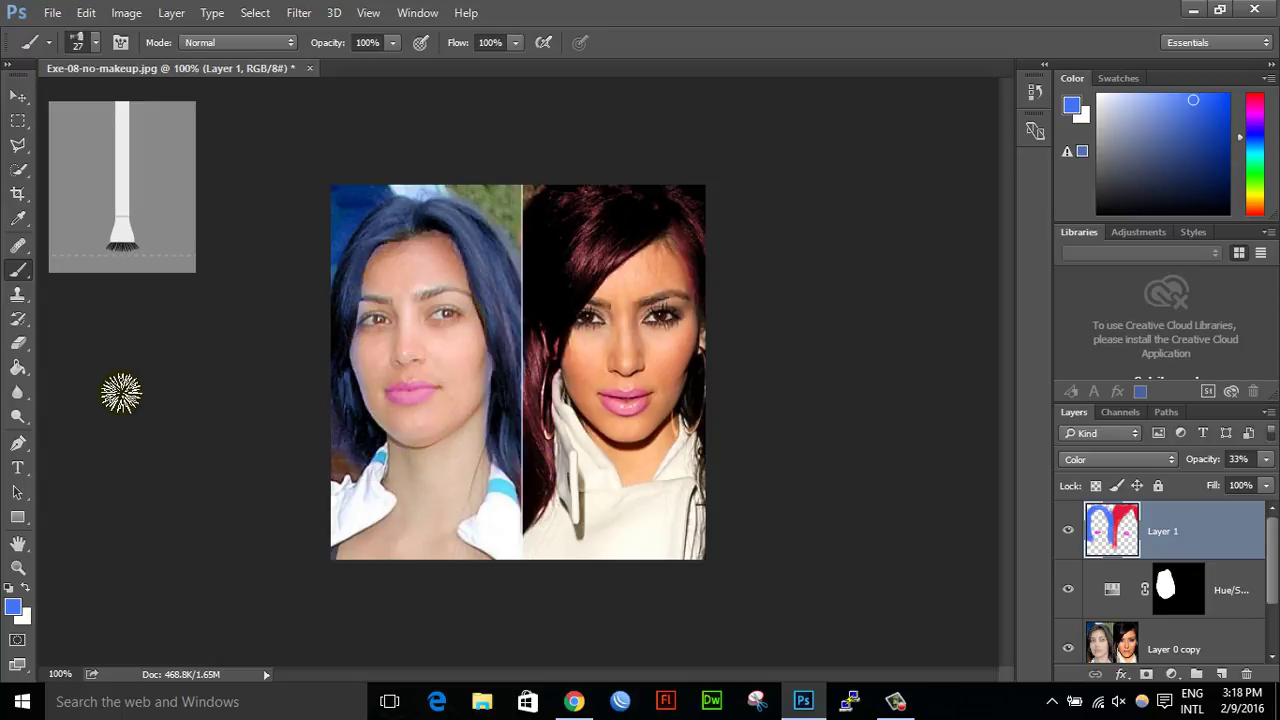
Step: Add a white layer mask to Layer 1
left_click(16, 121)
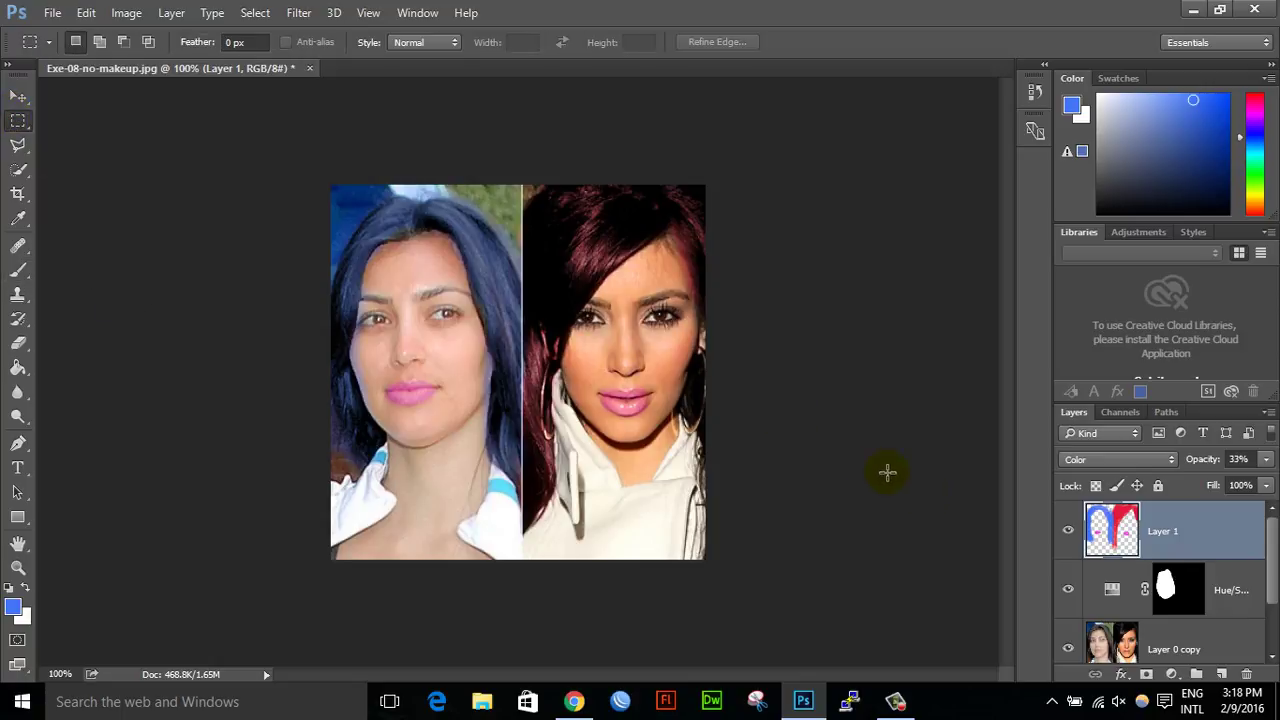
left_click_drag(1266, 566, 1267, 592)
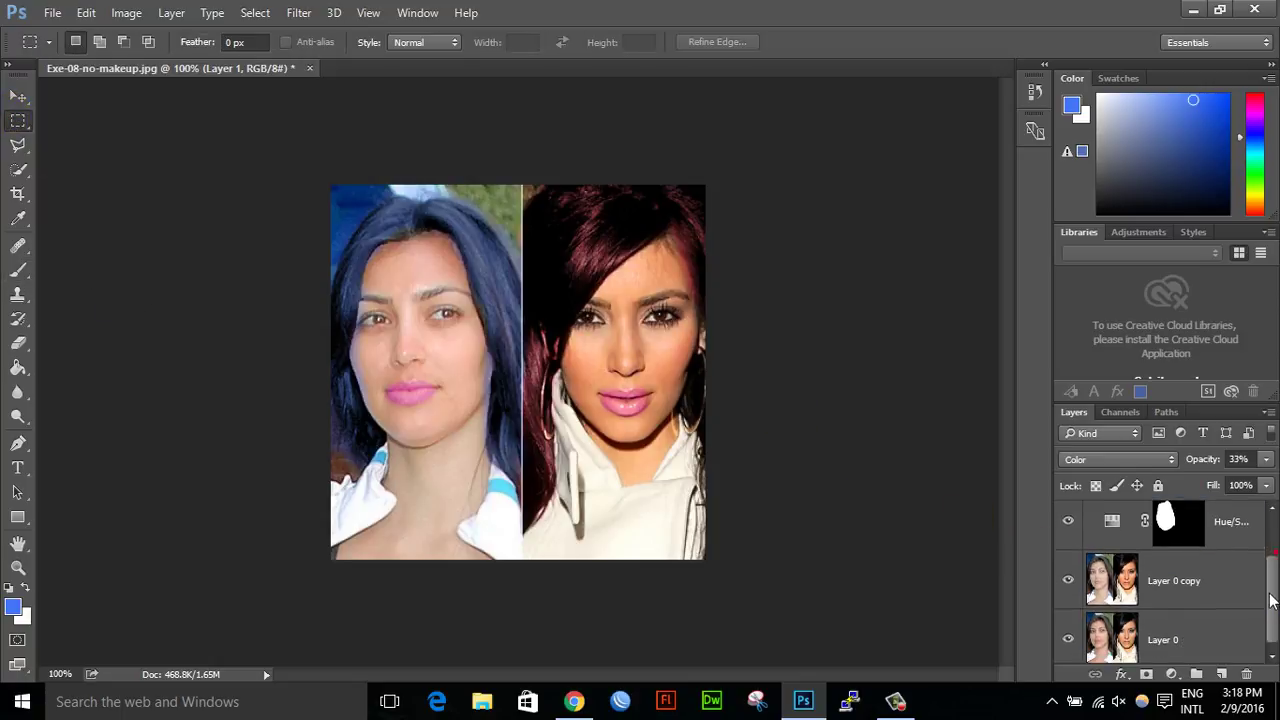
left_click(1198, 578)
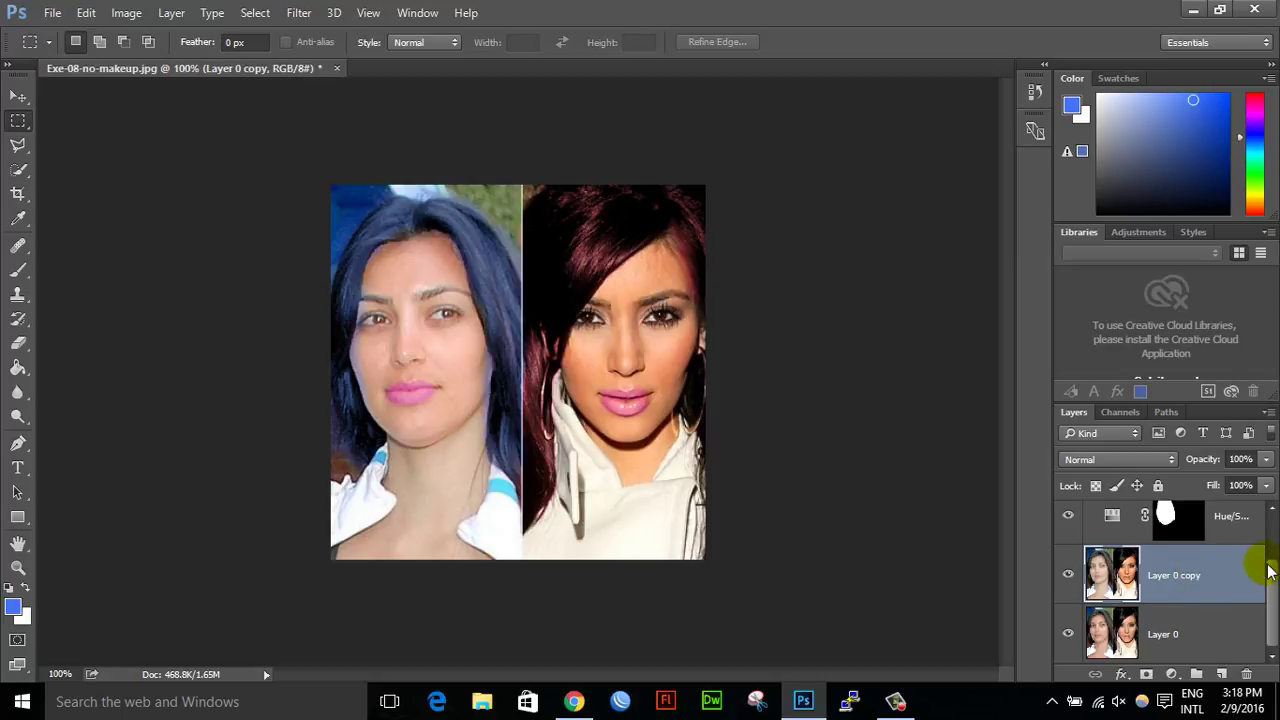
left_click_drag(1270, 574, 1274, 525)
left_click(1150, 517)
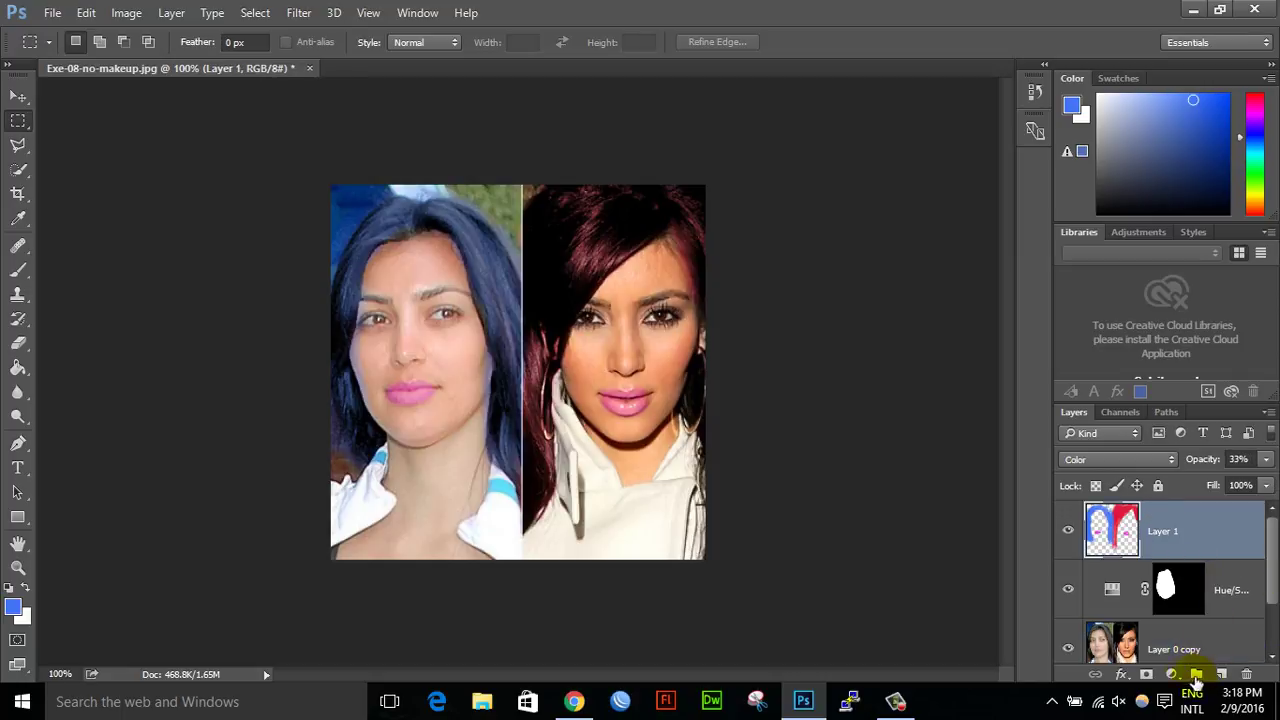
left_click(1147, 675)
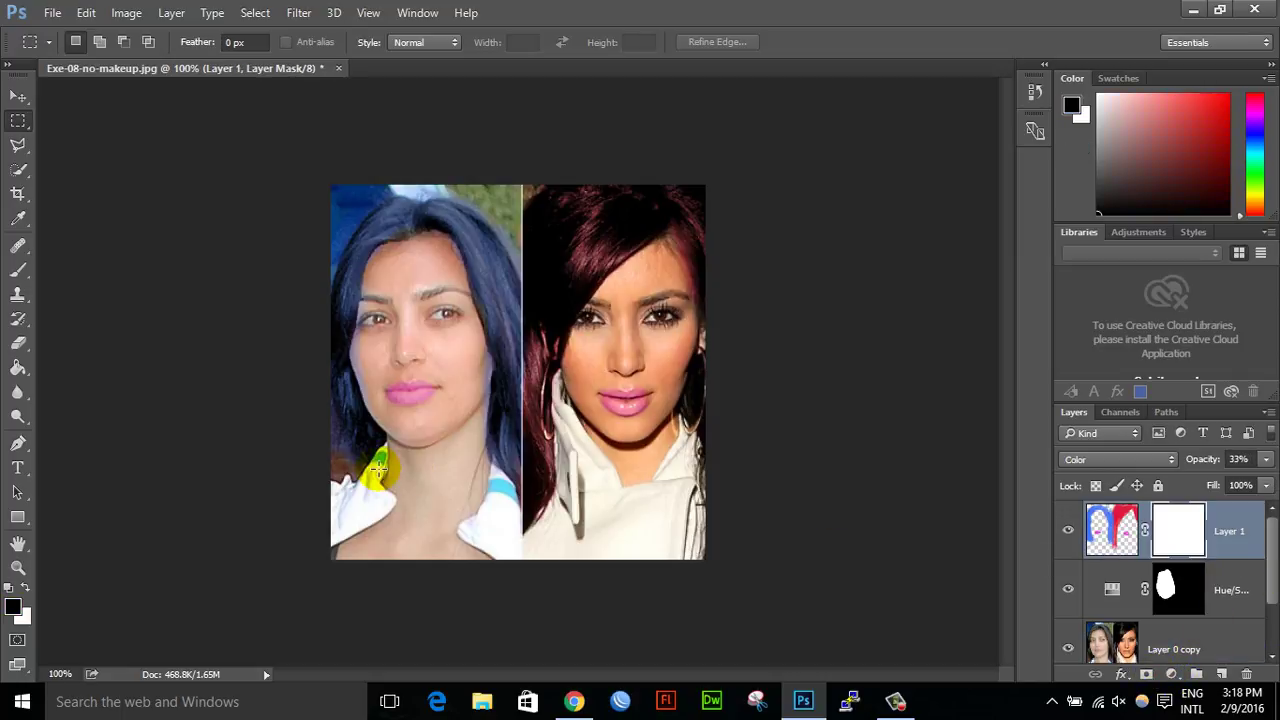
Step: Set up a soft round 27 px brush with black as the foreground color for painting Layer 1's mask
key("ctrl+plus")
left_click(14, 278)
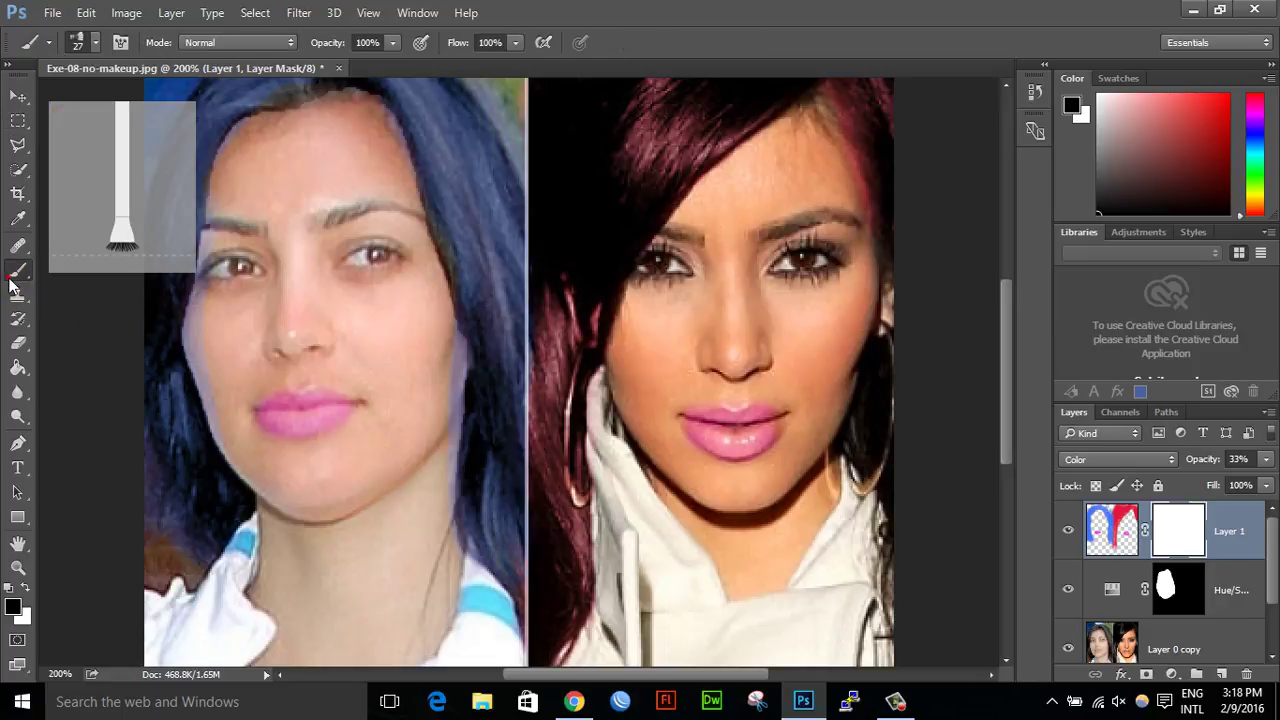
left_click(93, 45)
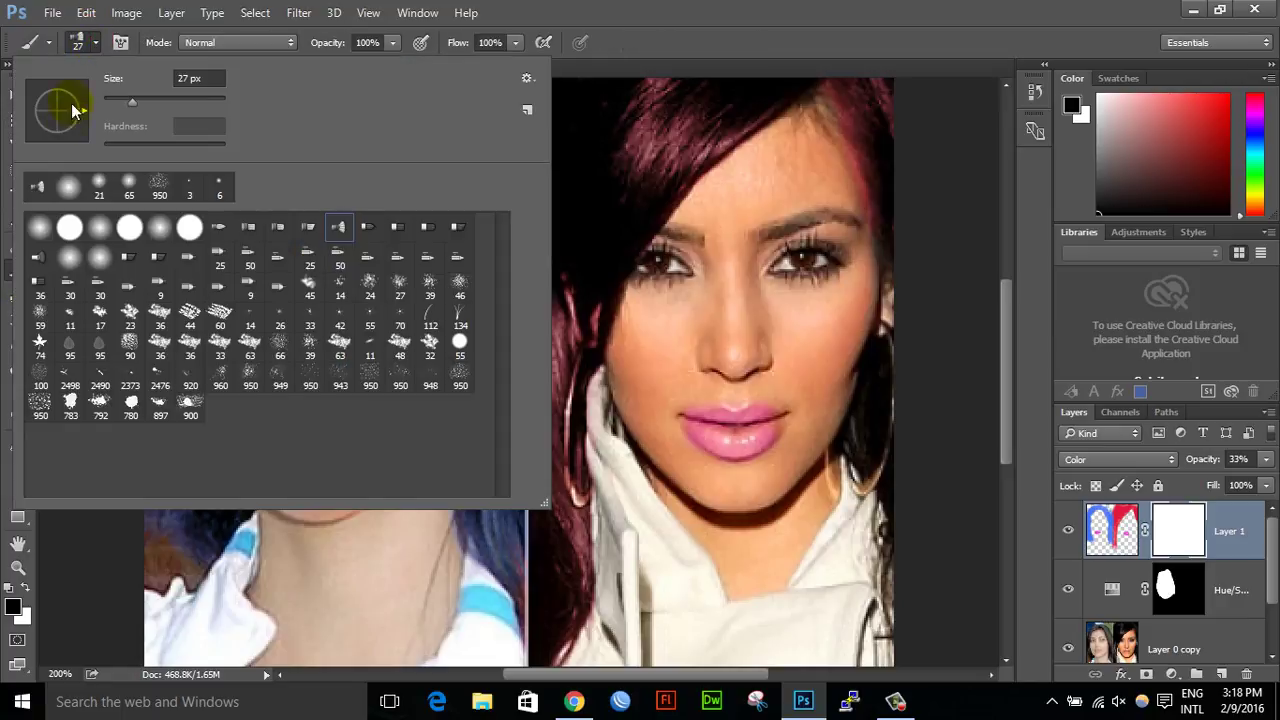
left_click(36, 228)
left_click(97, 43)
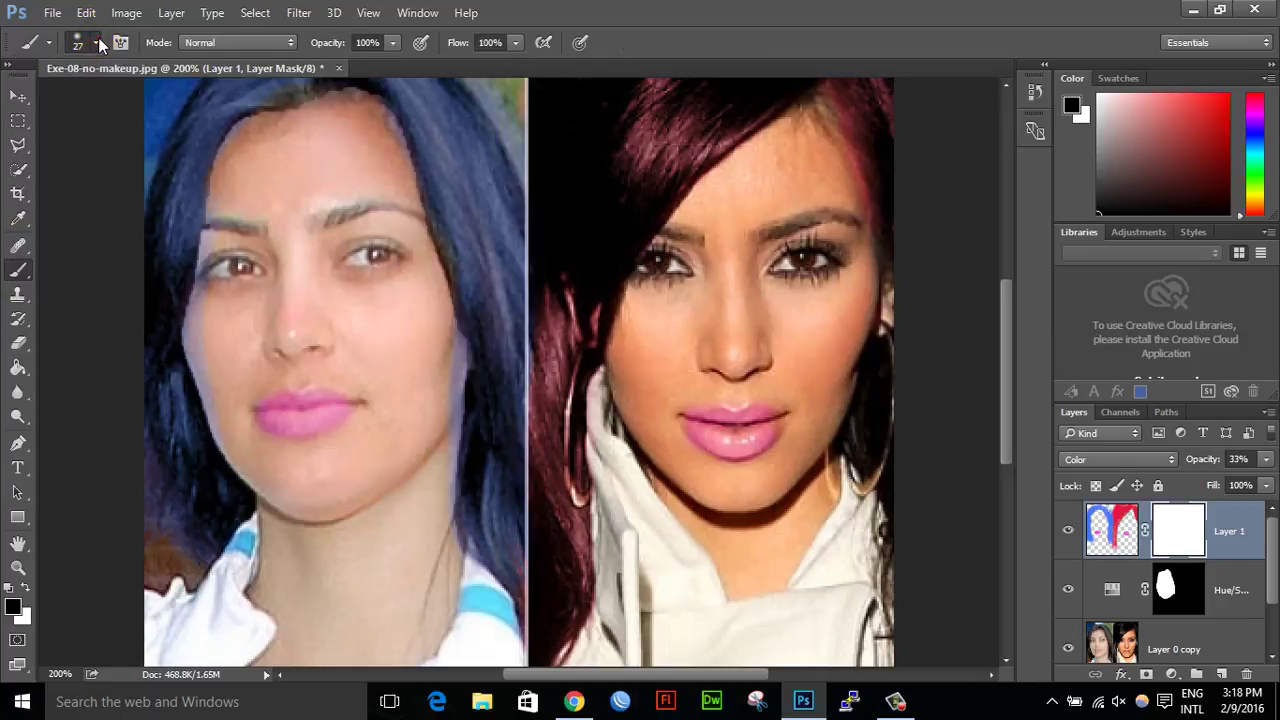
left_click(25, 590)
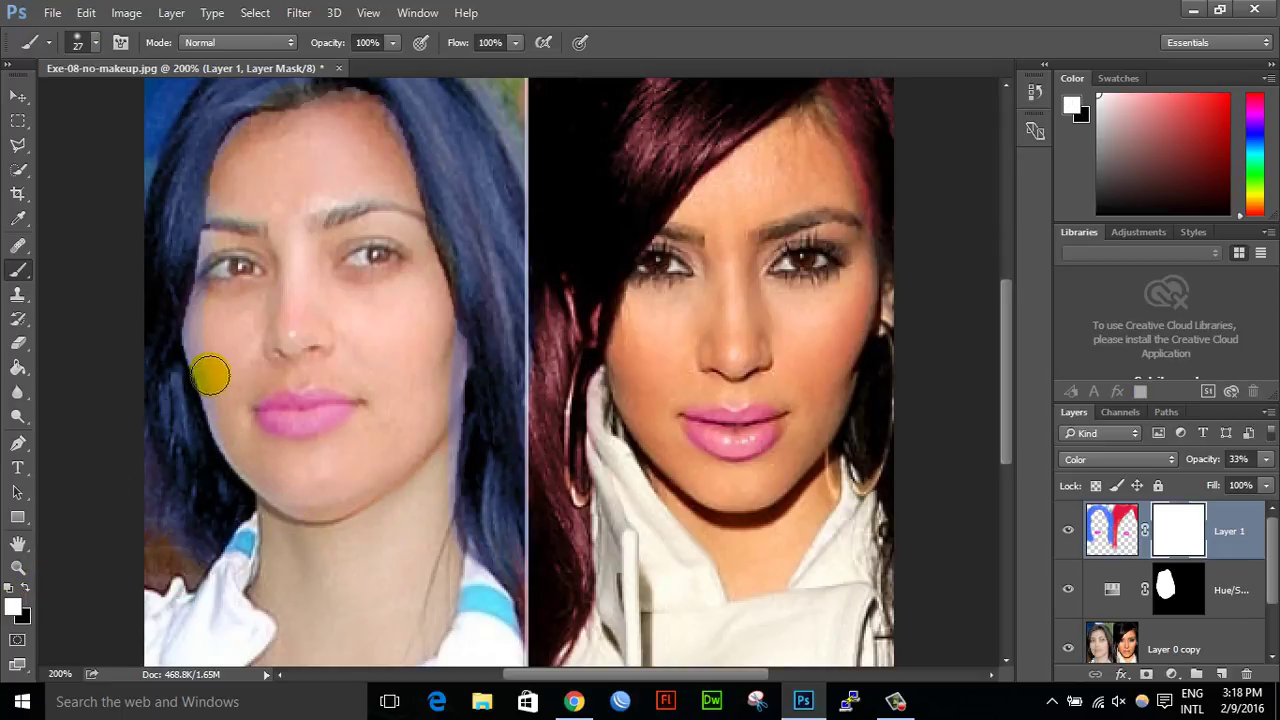
left_click(9, 587)
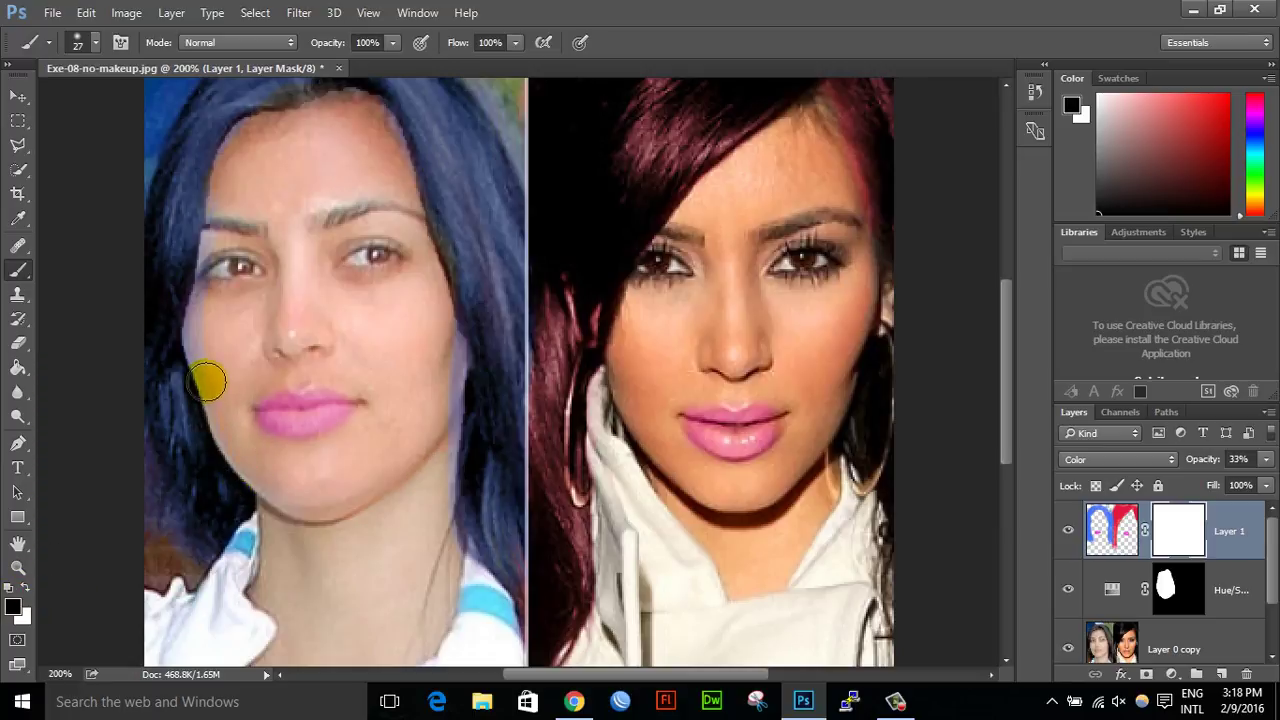
Step: Mask out the blue and red spill on Layer 1 around the left woman's face and neck, the background and the clothing
mouse_move(207, 380)
left_mouse_down()
mouse_move(213, 299)
mouse_move(193, 349)
mouse_move(199, 389)
mouse_move(285, 515)
mouse_move(319, 539)
mouse_move(430, 496)
mouse_move(451, 338)
mouse_move(437, 513)
mouse_move(415, 374)
mouse_move(329, 208)
mouse_move(270, 161)
mouse_move(228, 208)
mouse_move(214, 322)
mouse_move(239, 142)
mouse_move(290, 122)
mouse_move(381, 118)
mouse_move(458, 390)
mouse_move(453, 519)
mouse_move(507, 647)
mouse_move(349, 605)
mouse_move(240, 553)
mouse_move(251, 470)
mouse_move(220, 400)
left_mouse_up()
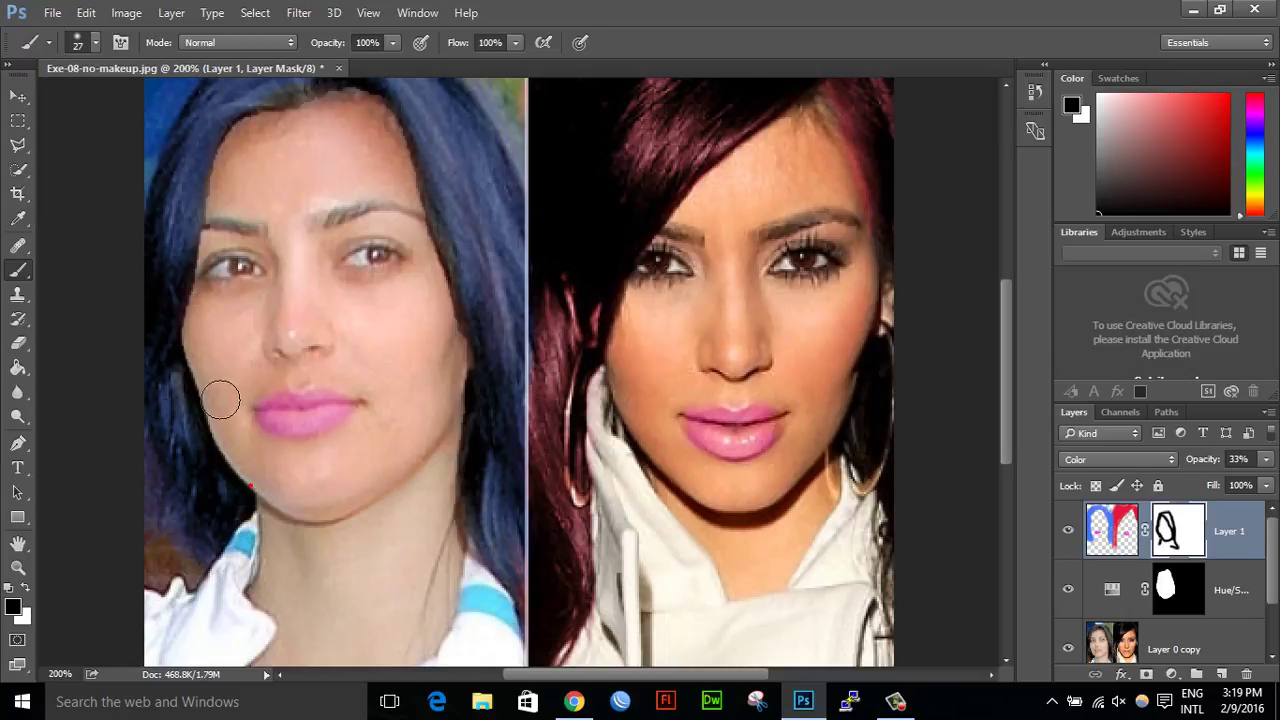
scroll(358, 408, "up", 5)
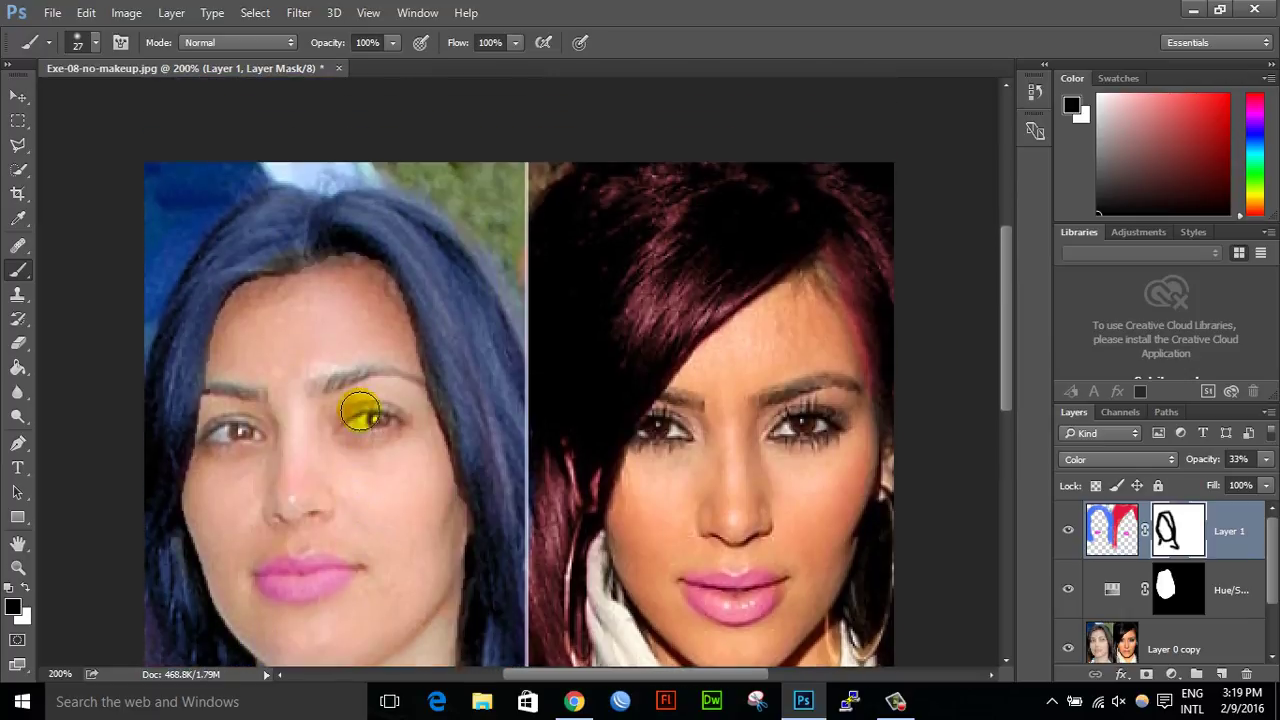
mouse_move(360, 410)
left_mouse_down()
mouse_move(387, 312)
mouse_move(490, 284)
mouse_move(523, 296)
mouse_move(527, 317)
mouse_move(466, 238)
mouse_move(330, 195)
mouse_move(271, 203)
mouse_move(187, 250)
mouse_move(130, 375)
left_mouse_up()
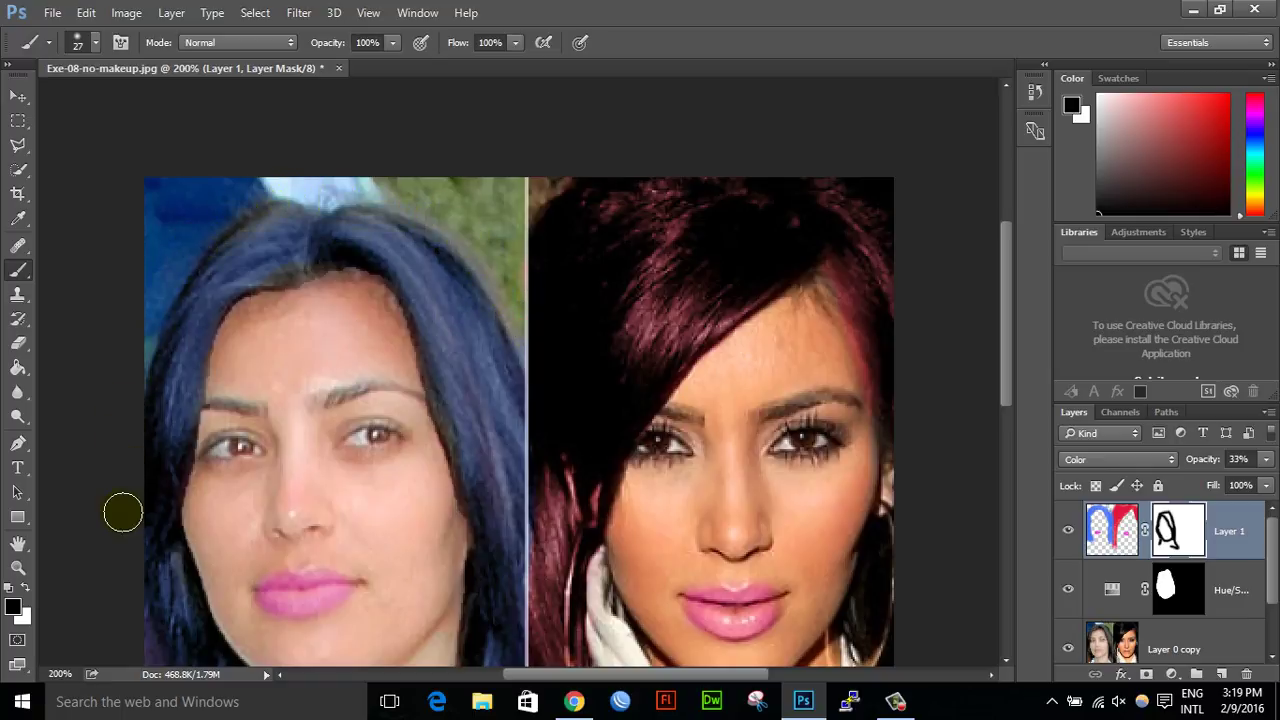
mouse_move(122, 512)
left_mouse_down()
mouse_move(120, 489)
mouse_move(214, 449)
left_mouse_up()
key("ctrl+minus")
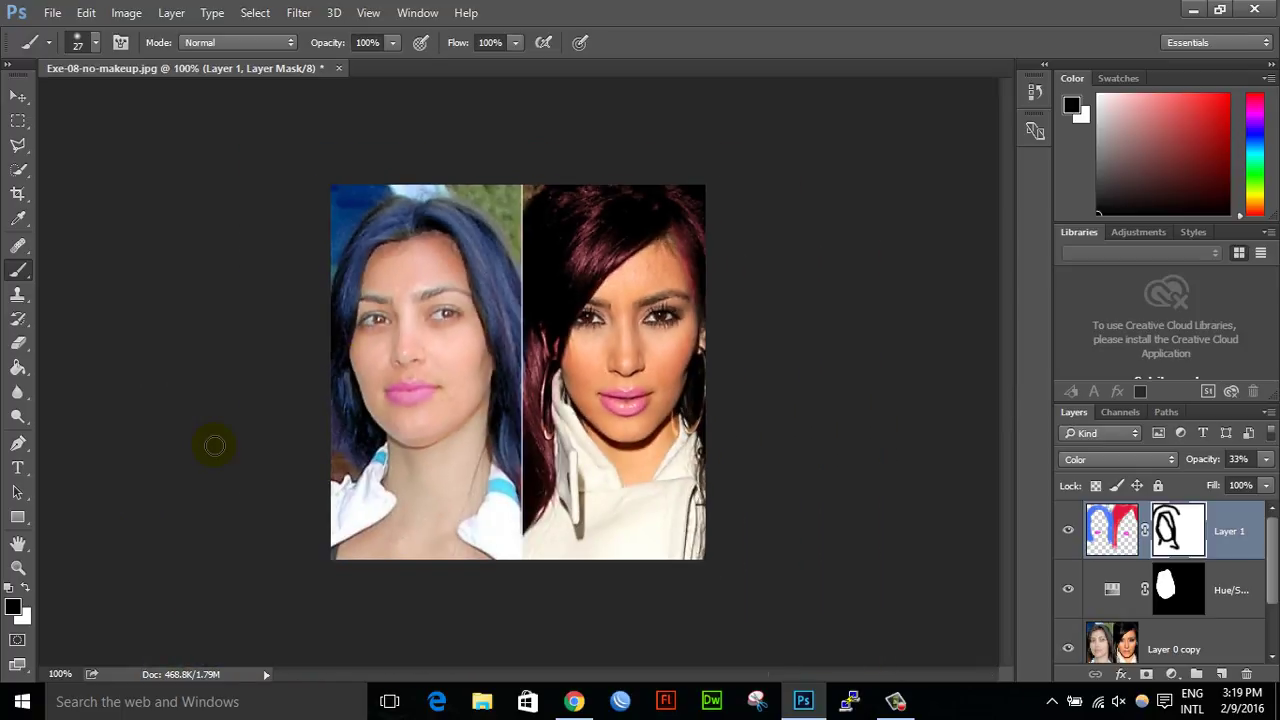
mouse_move(445, 367)
left_mouse_down()
mouse_move(447, 263)
mouse_move(416, 238)
mouse_move(378, 250)
mouse_move(412, 240)
mouse_move(453, 258)
mouse_move(479, 345)
mouse_move(494, 490)
mouse_move(387, 459)
mouse_move(431, 537)
mouse_move(547, 526)
mouse_move(503, 531)
mouse_move(563, 491)
mouse_move(569, 429)
mouse_move(669, 531)
mouse_move(678, 522)
mouse_move(380, 447)
left_mouse_up()
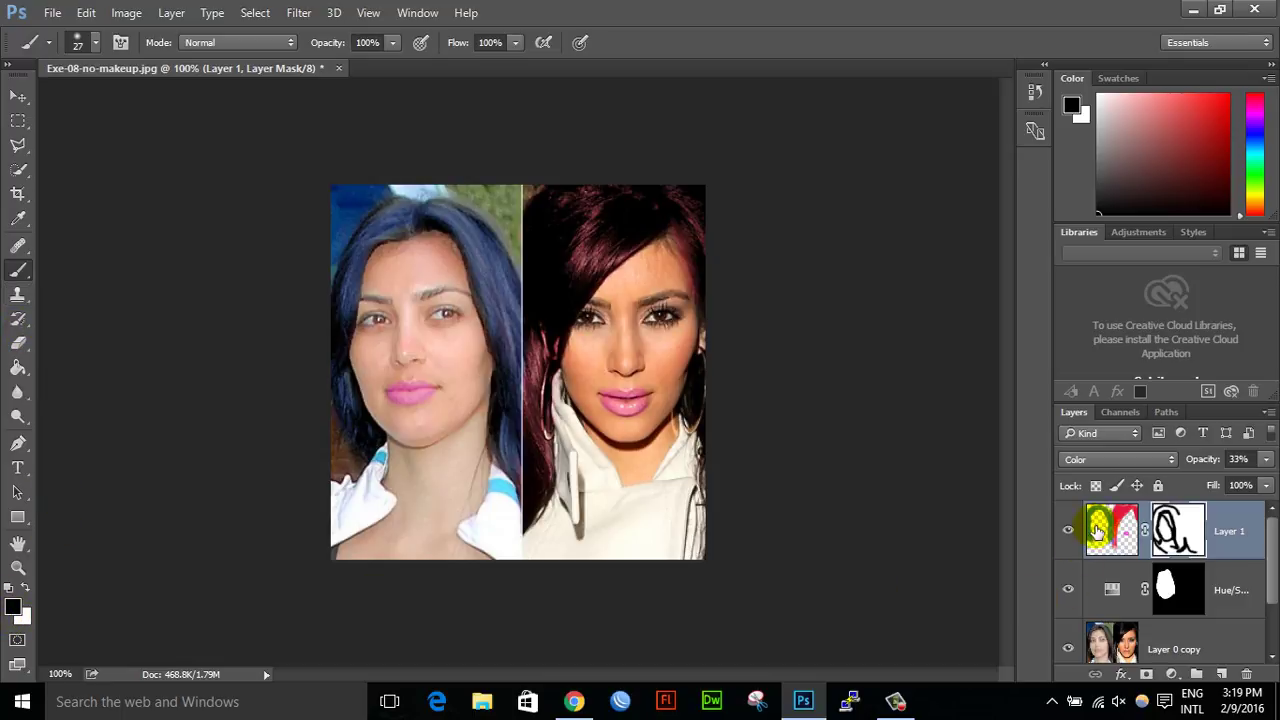
Step: Target Layer 1's image instead of its mask and set the foreground color to black #000000
left_click(1098, 525)
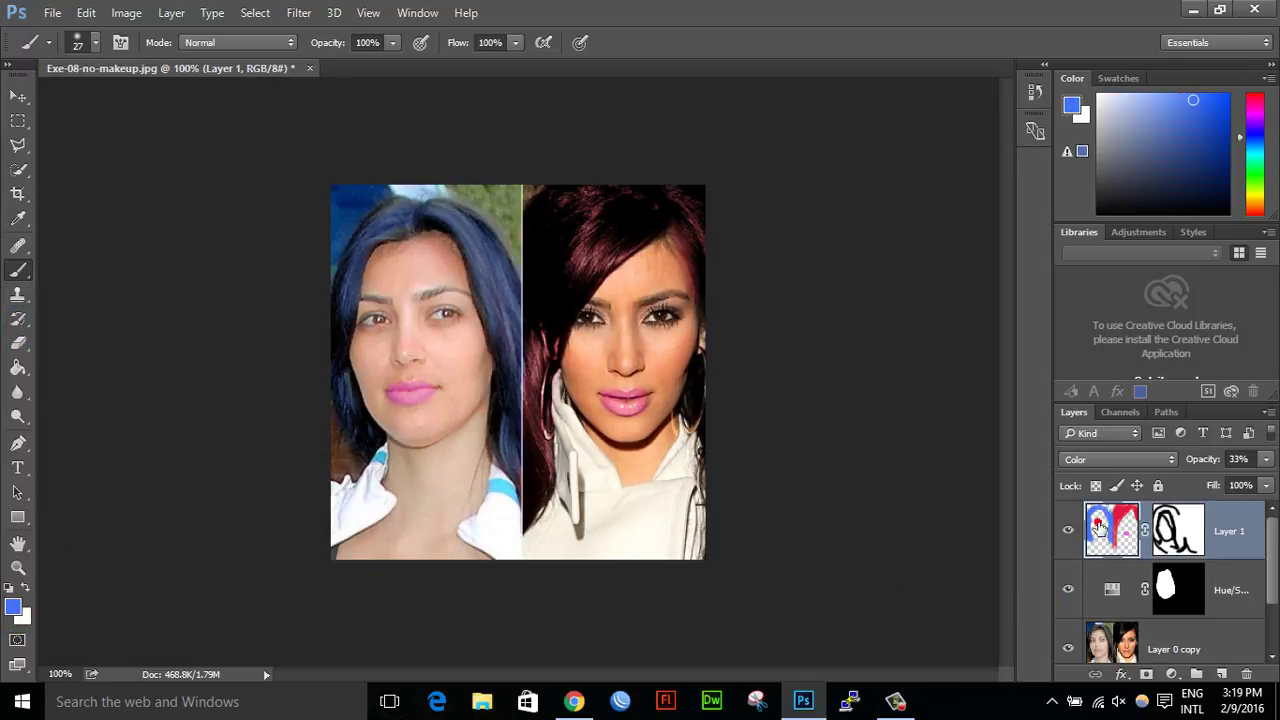
left_click(13, 606)
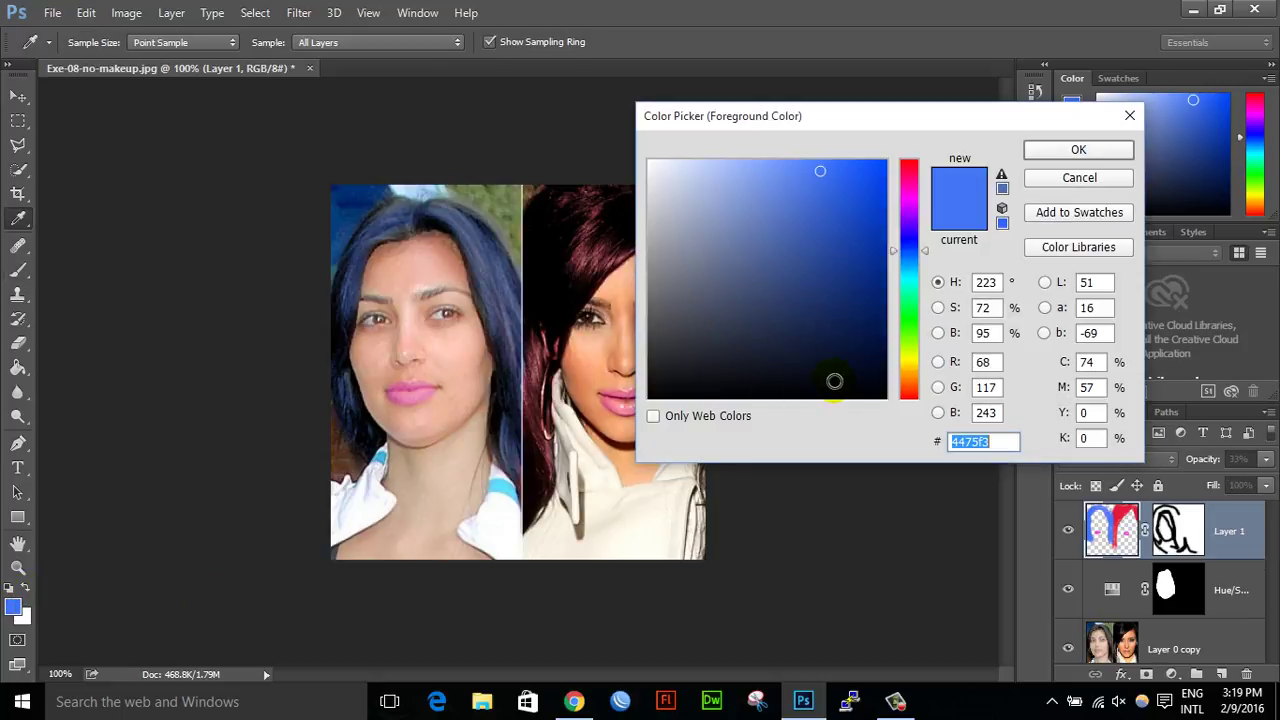
left_click(884, 397)
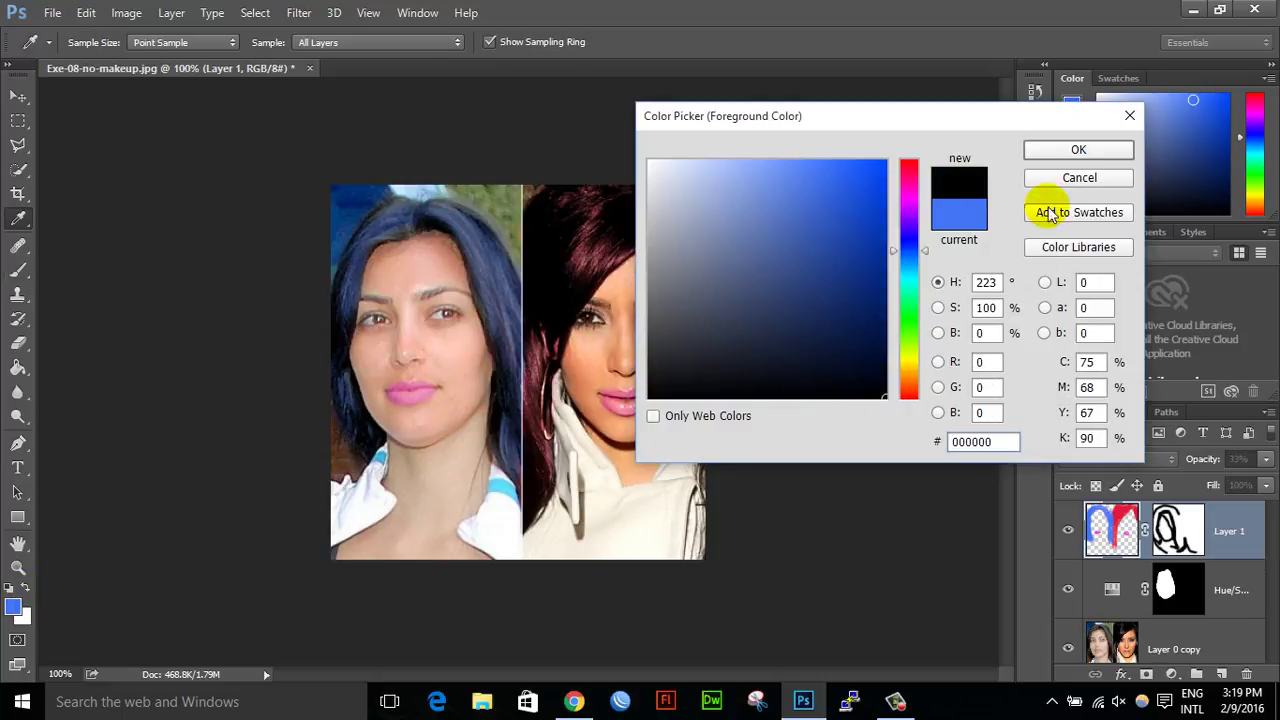
left_click(1067, 152)
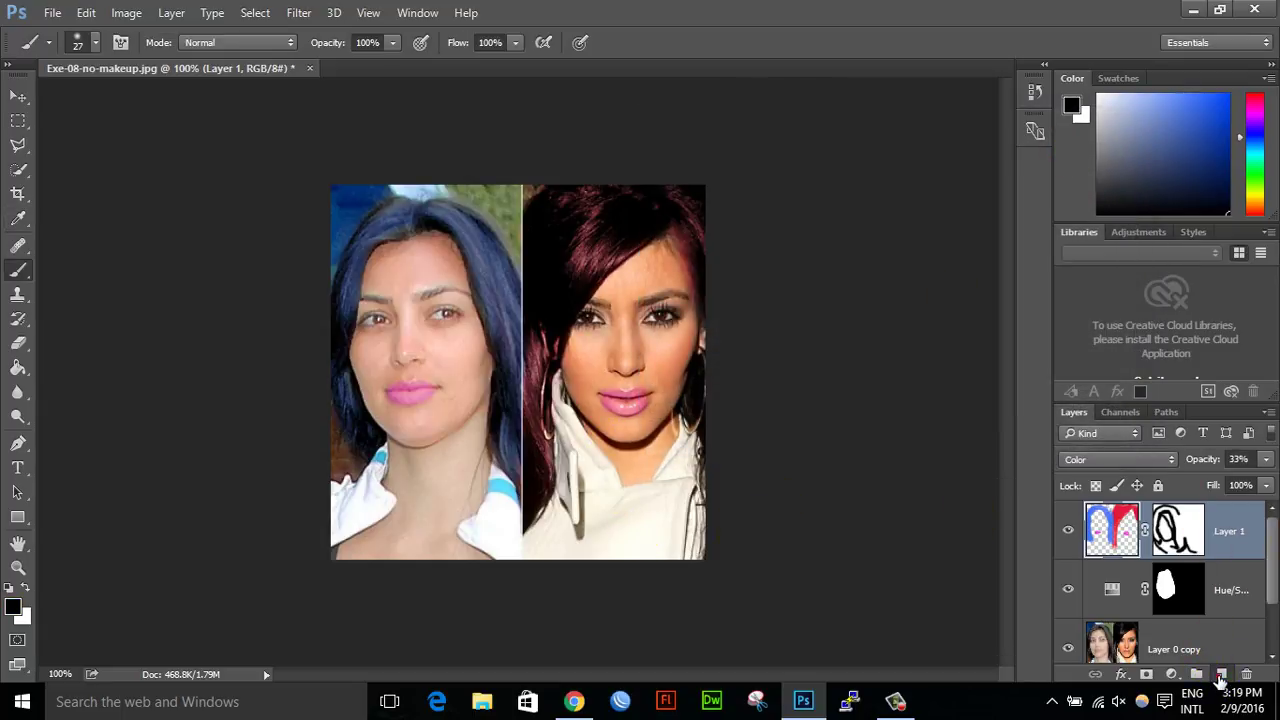
Step: Add a new layer above Layer 1 and choose a pointed round bristle brush at 17 px
left_click(1220, 675)
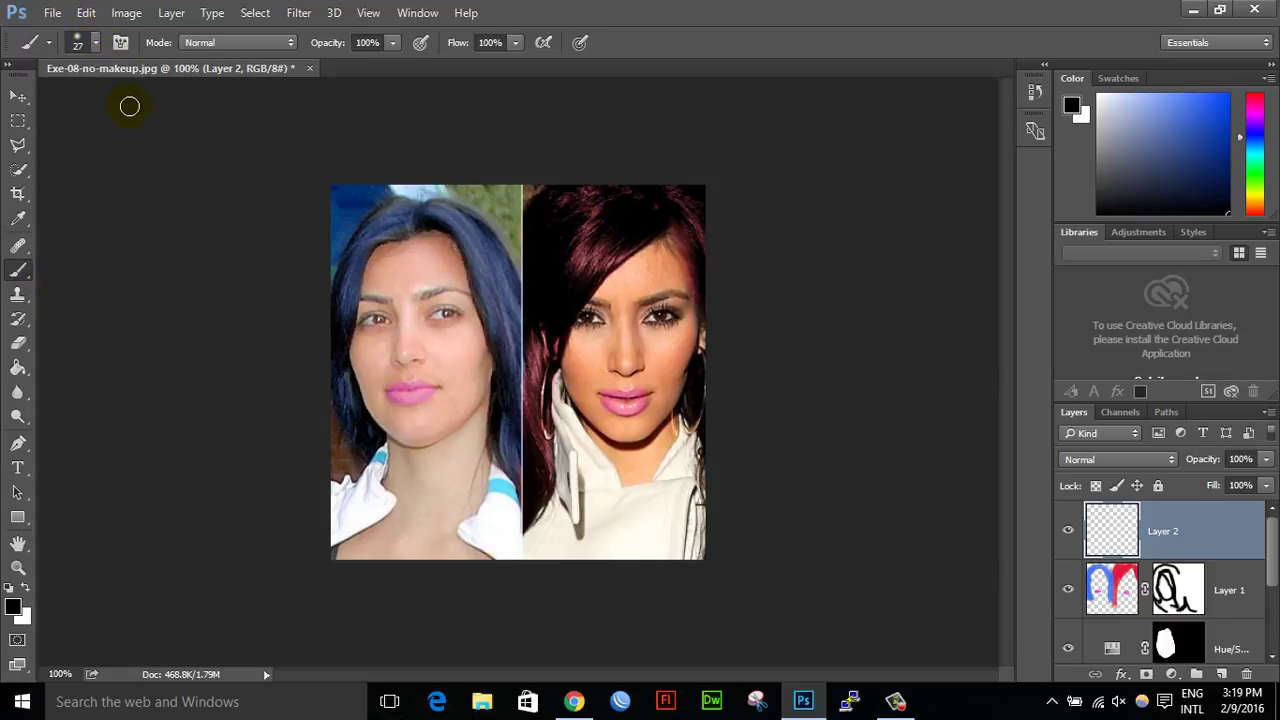
left_click(96, 44)
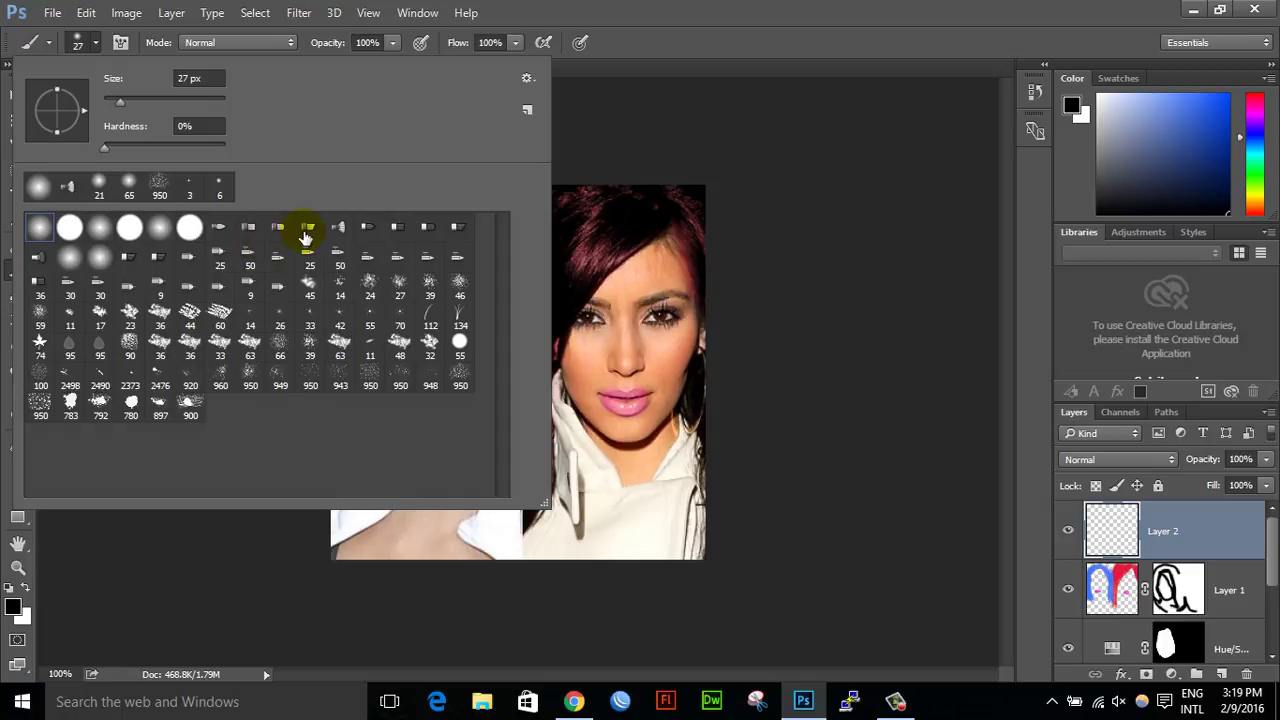
left_click(306, 238)
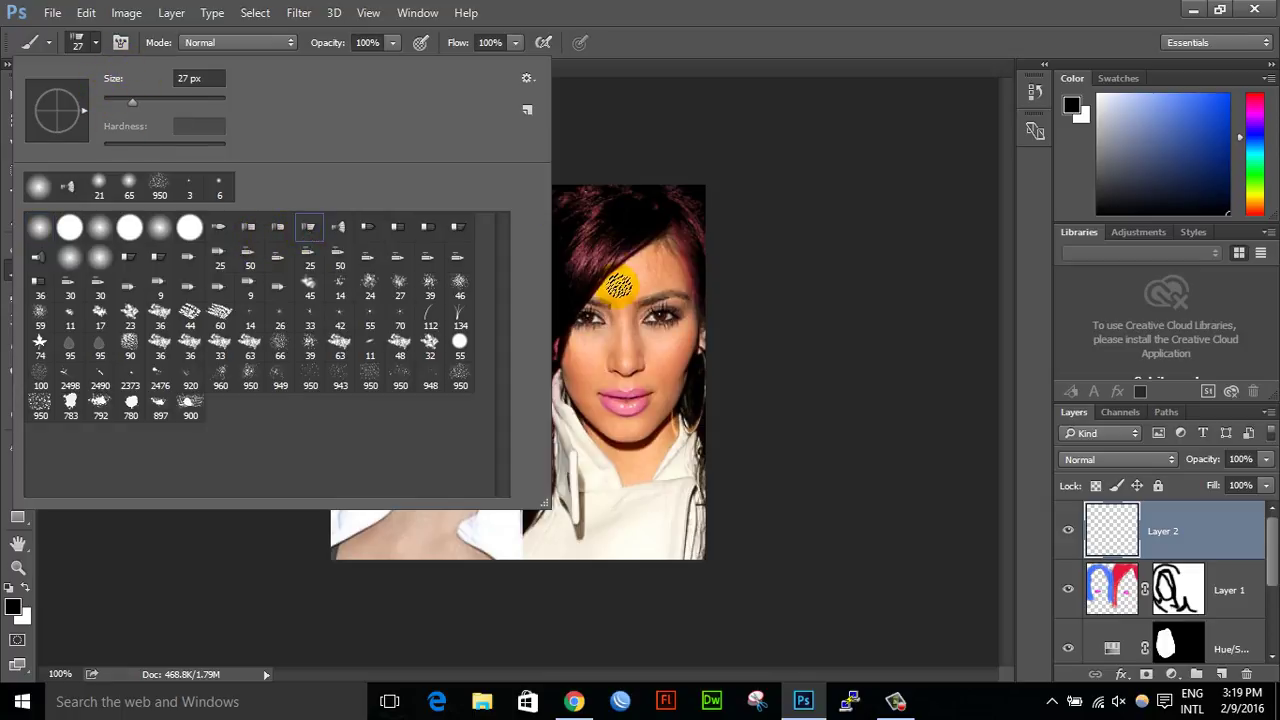
left_click(337, 228)
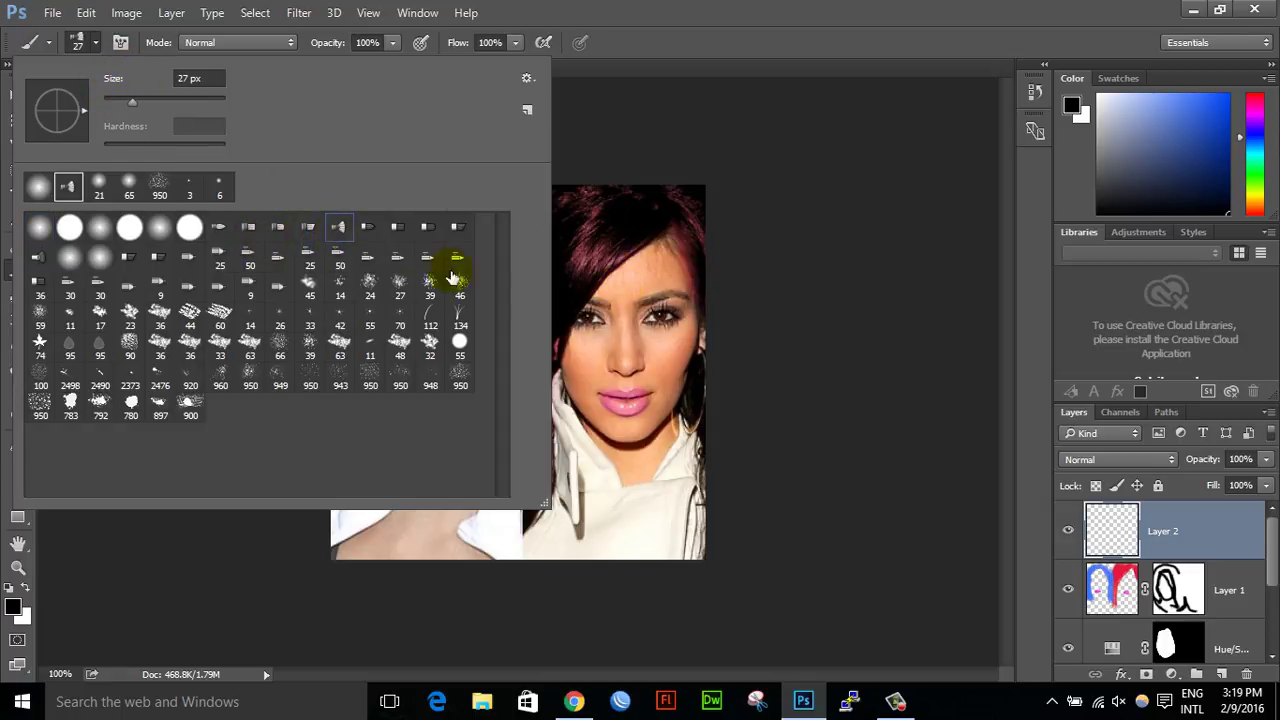
left_click(370, 230)
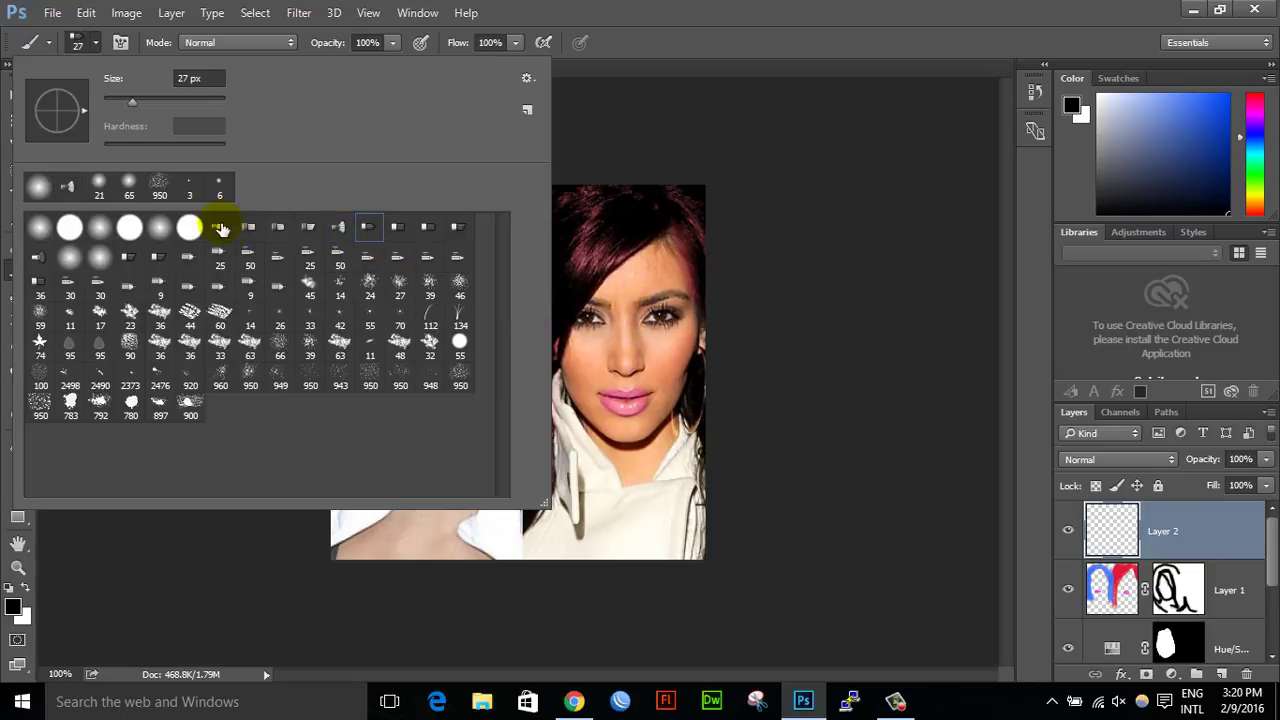
left_click(638, 307)
left_click(133, 103)
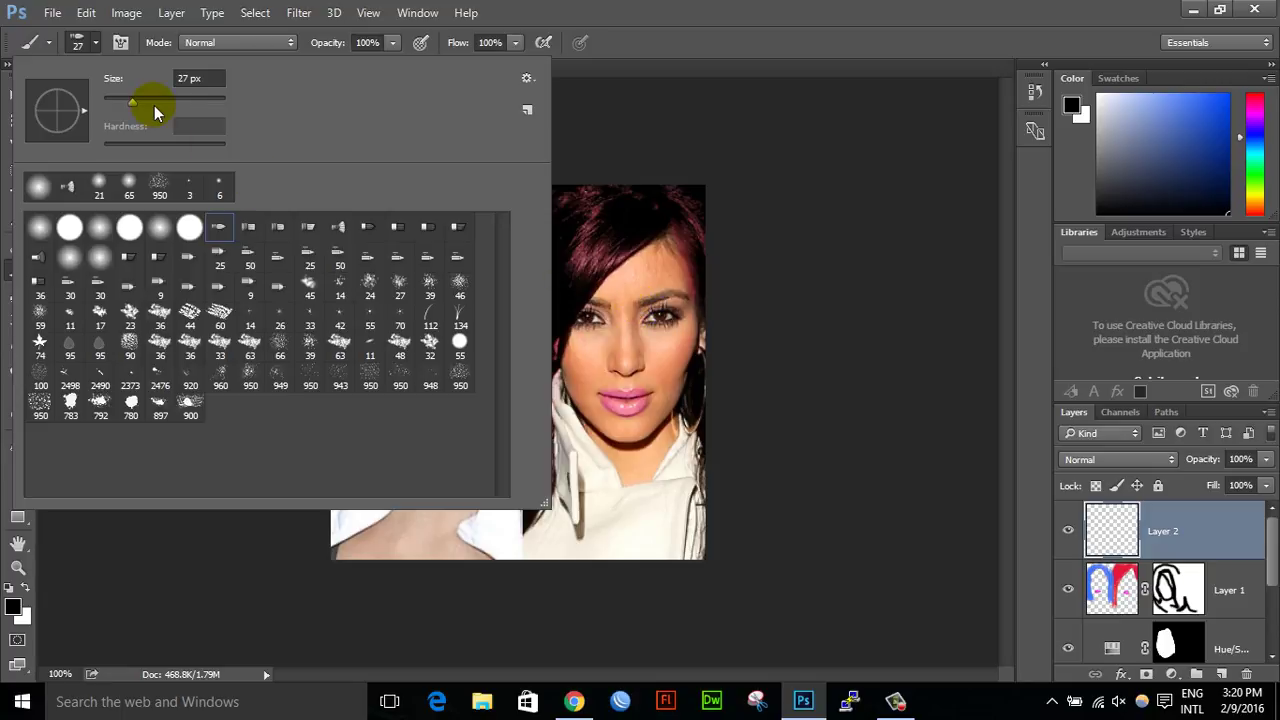
left_click_drag(133, 103, 121, 101)
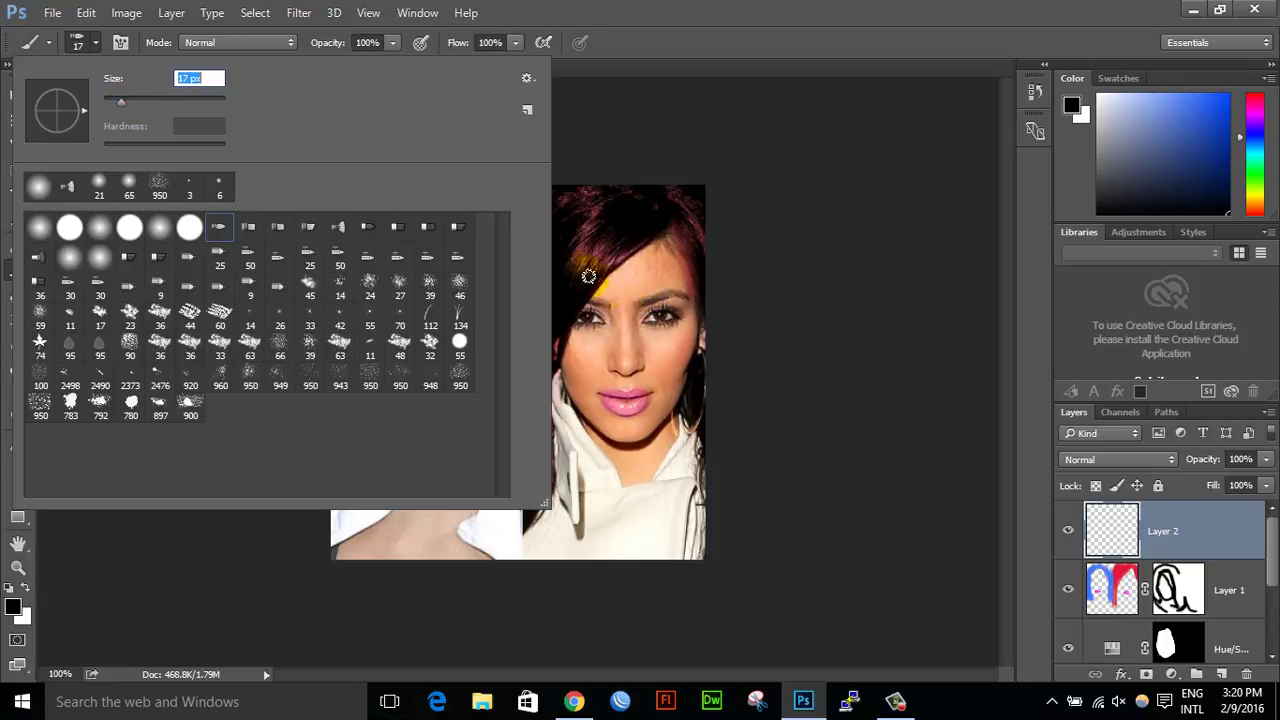
left_click(618, 300)
left_click(272, 125)
left_click(98, 45)
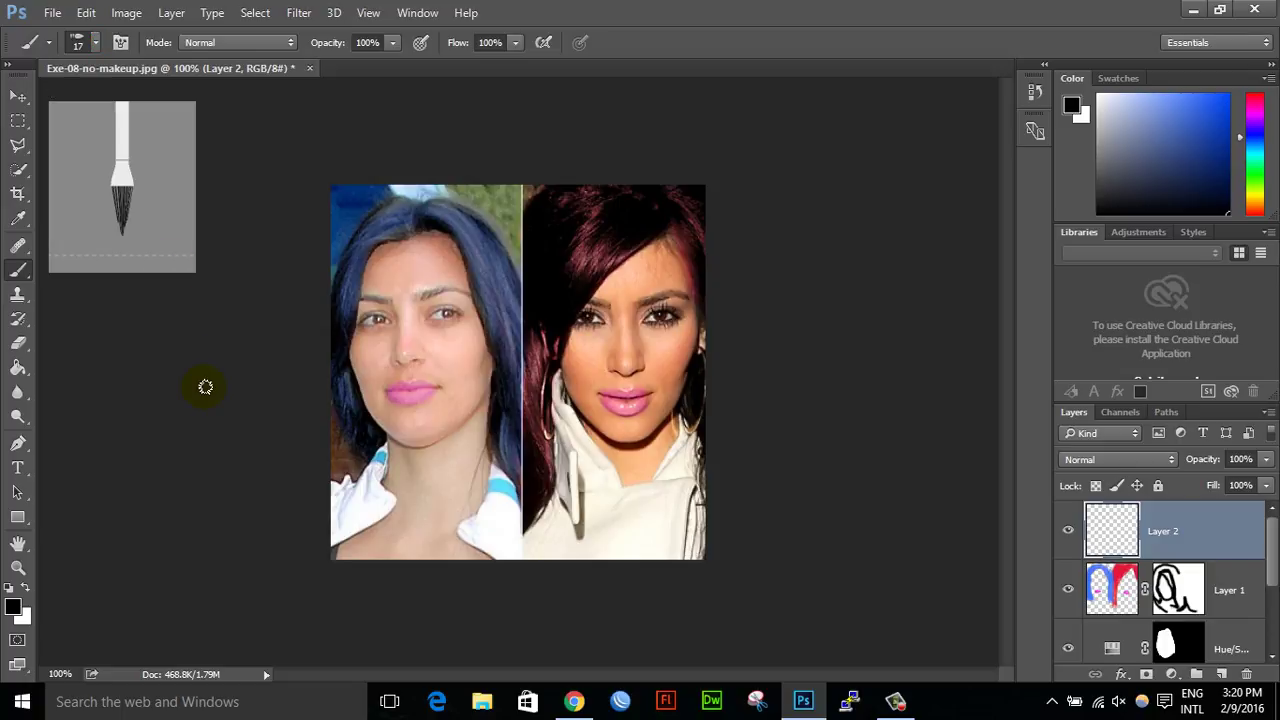
Step: Paint black strokes over both eyebrows of each woman on Layer 2
key("ctrl+plus")
left_click_drag(430, 342, 500, 491)
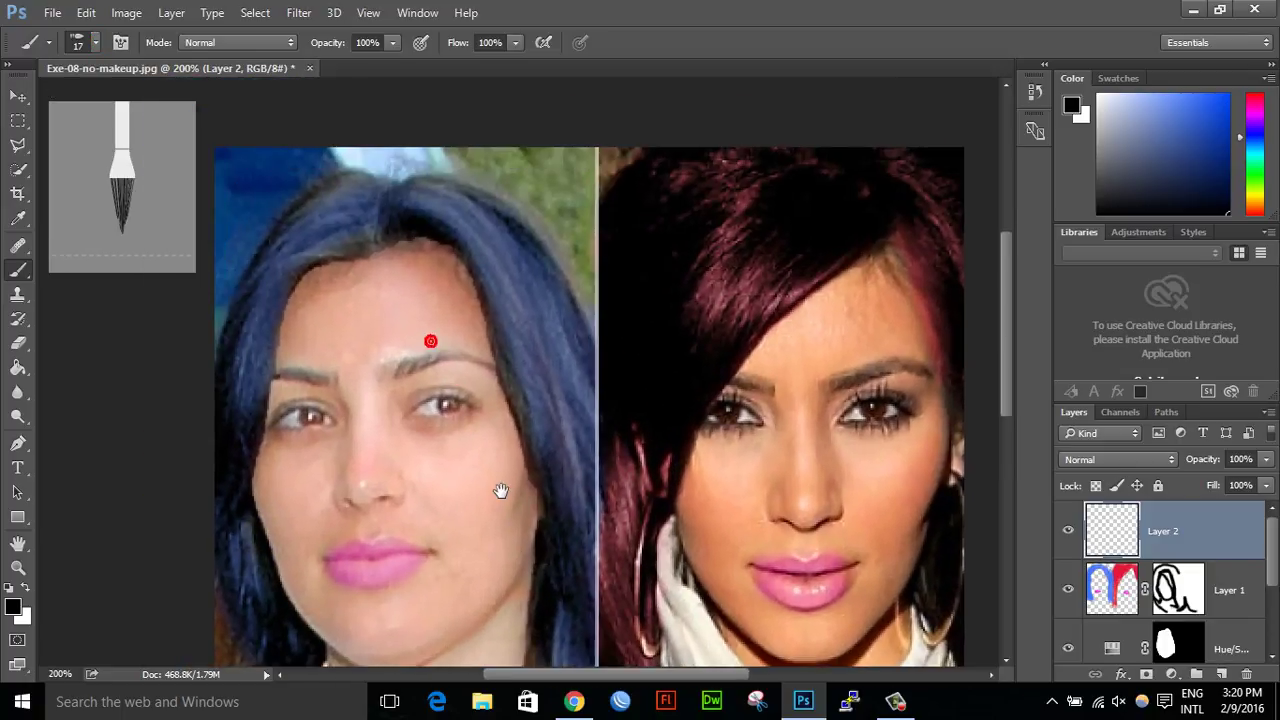
mouse_move(392, 373)
left_mouse_down()
mouse_move(420, 357)
mouse_move(487, 363)
mouse_move(394, 366)
mouse_move(412, 358)
left_mouse_up()
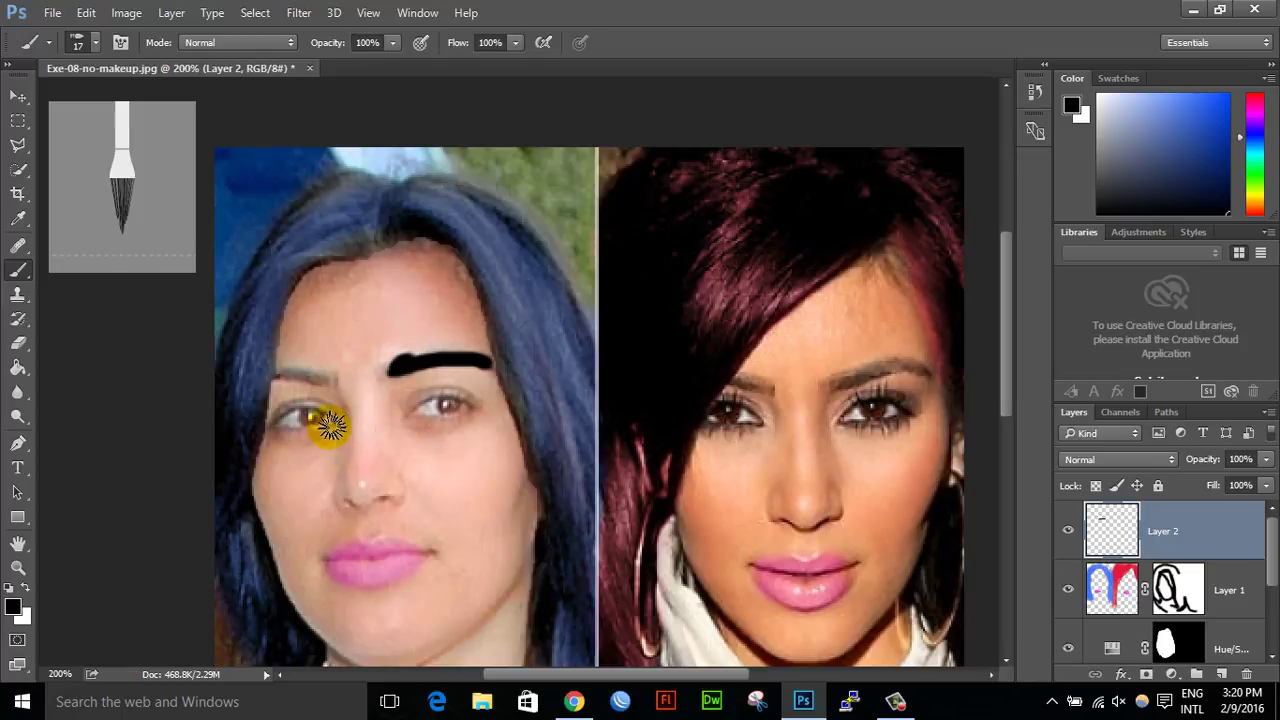
left_click_drag(331, 384, 283, 377)
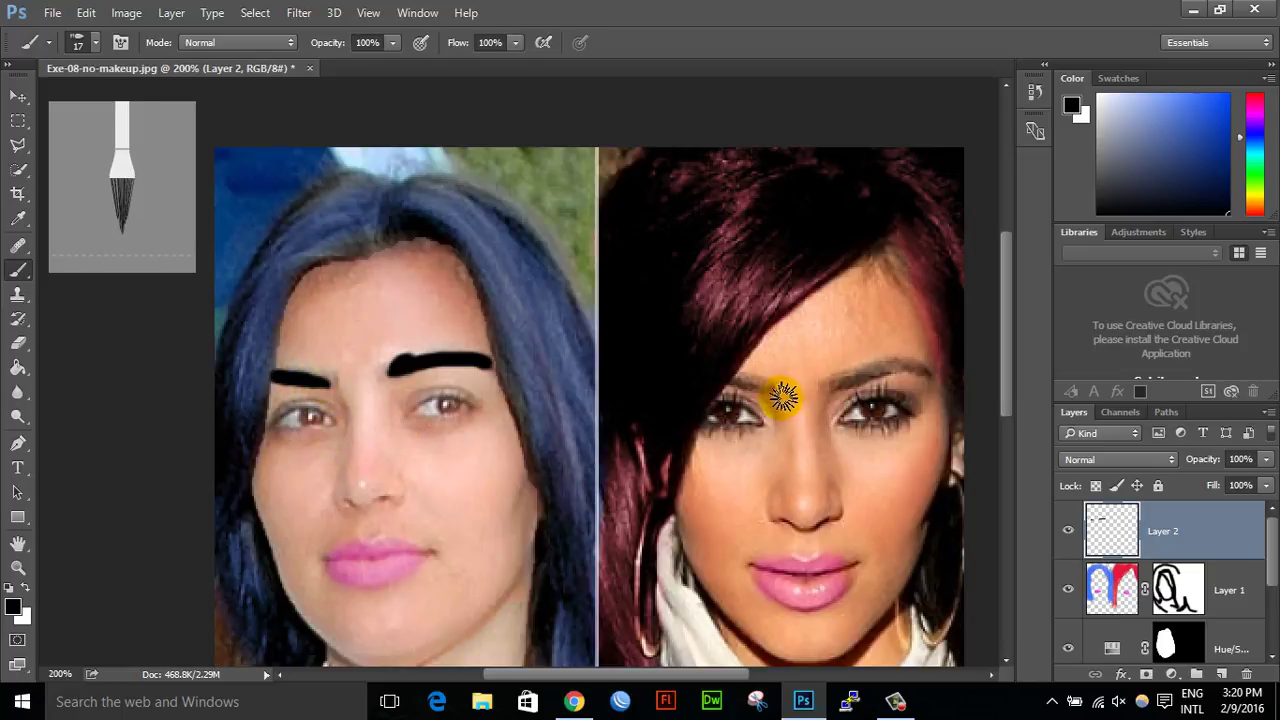
left_click_drag(771, 393, 737, 375)
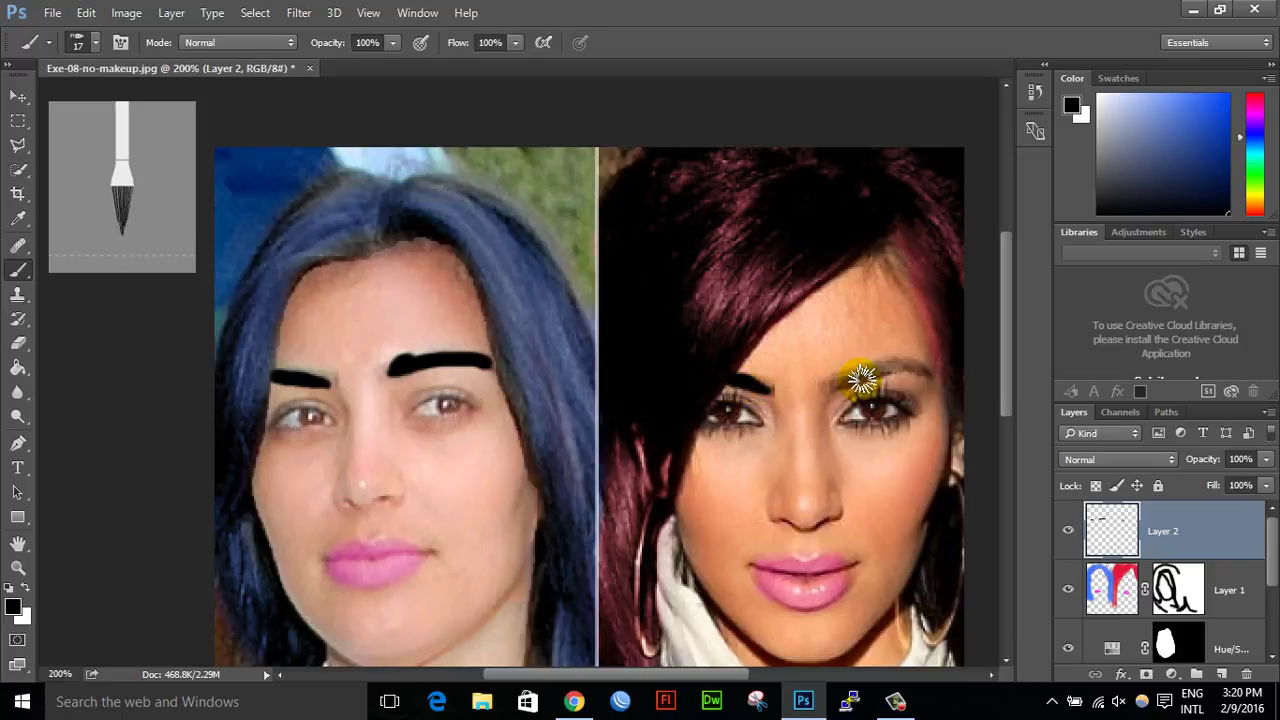
left_click_drag(847, 380, 926, 360)
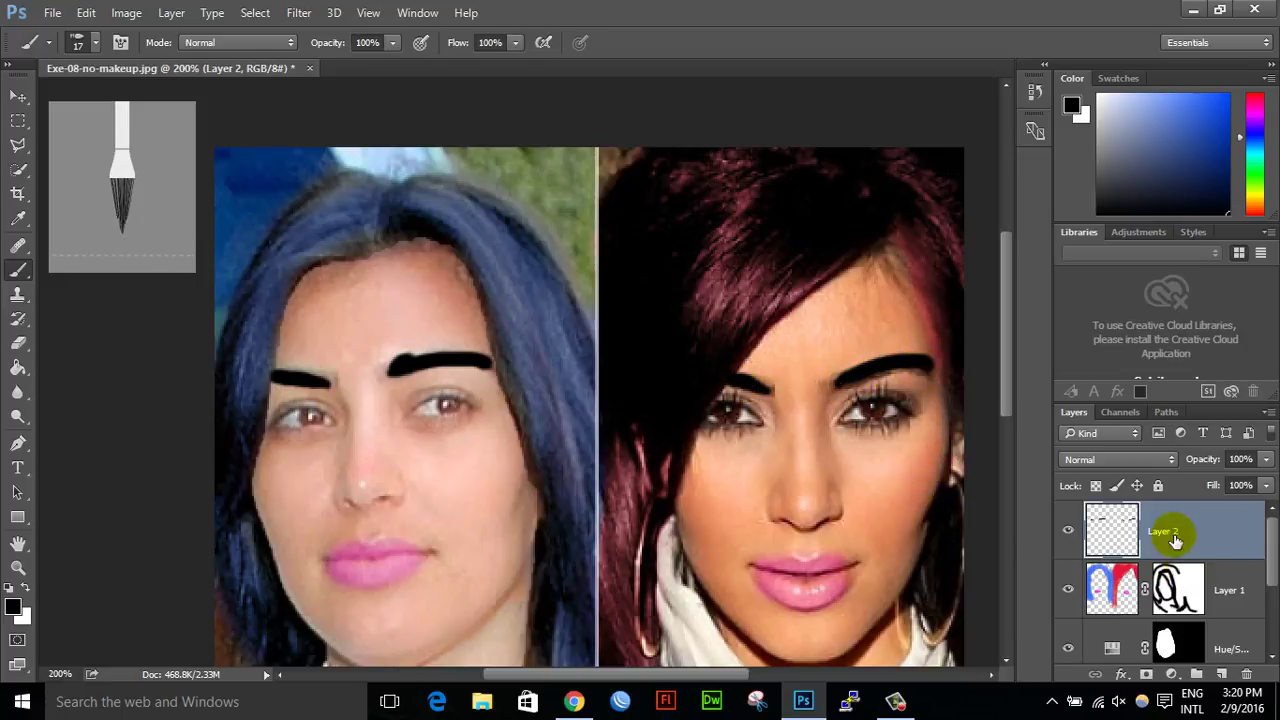
Step: Blend the painted eyebrows by setting Layer 2 to 42% opacity and Overlay blend mode
left_click(1266, 461)
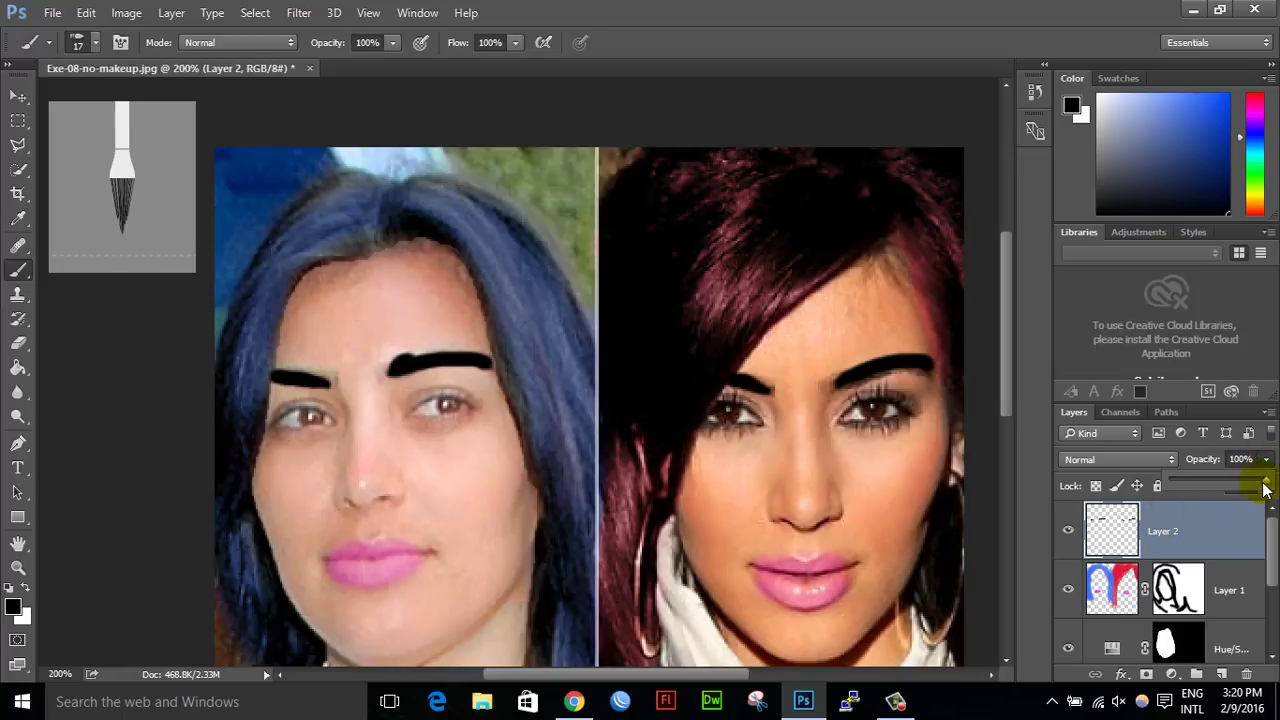
left_click_drag(1248, 487, 1211, 489)
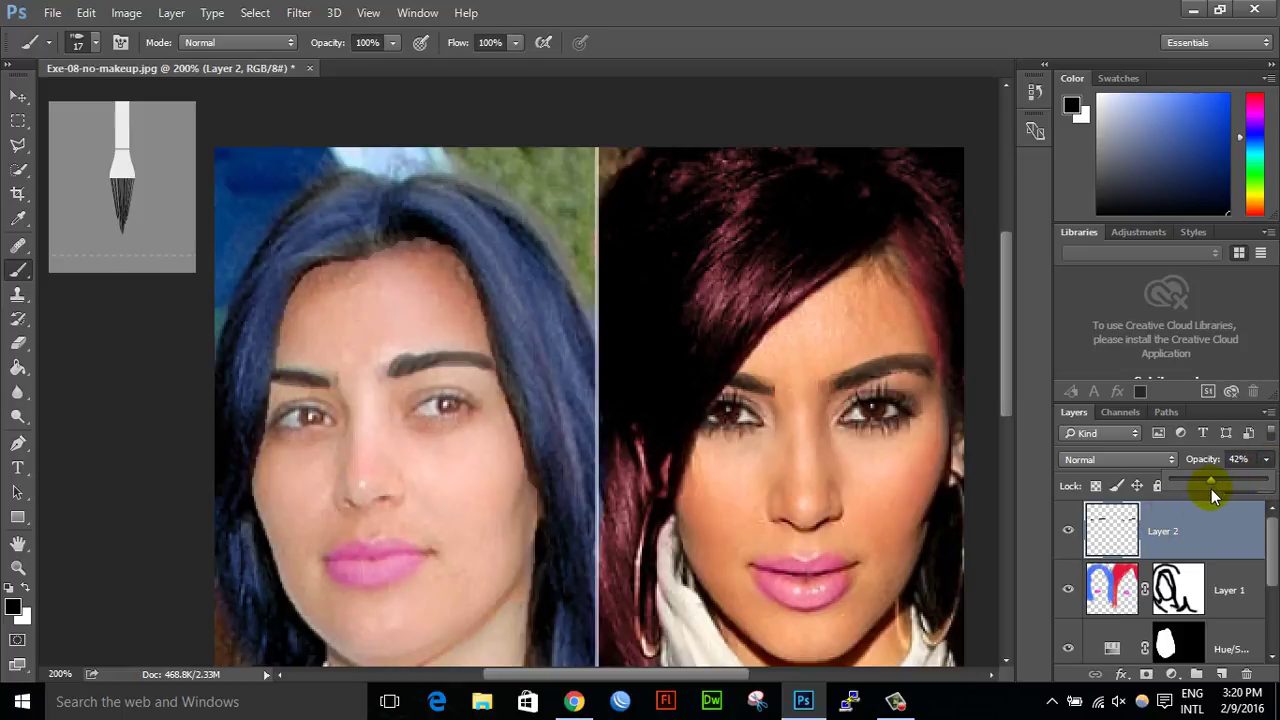
left_click(1143, 460)
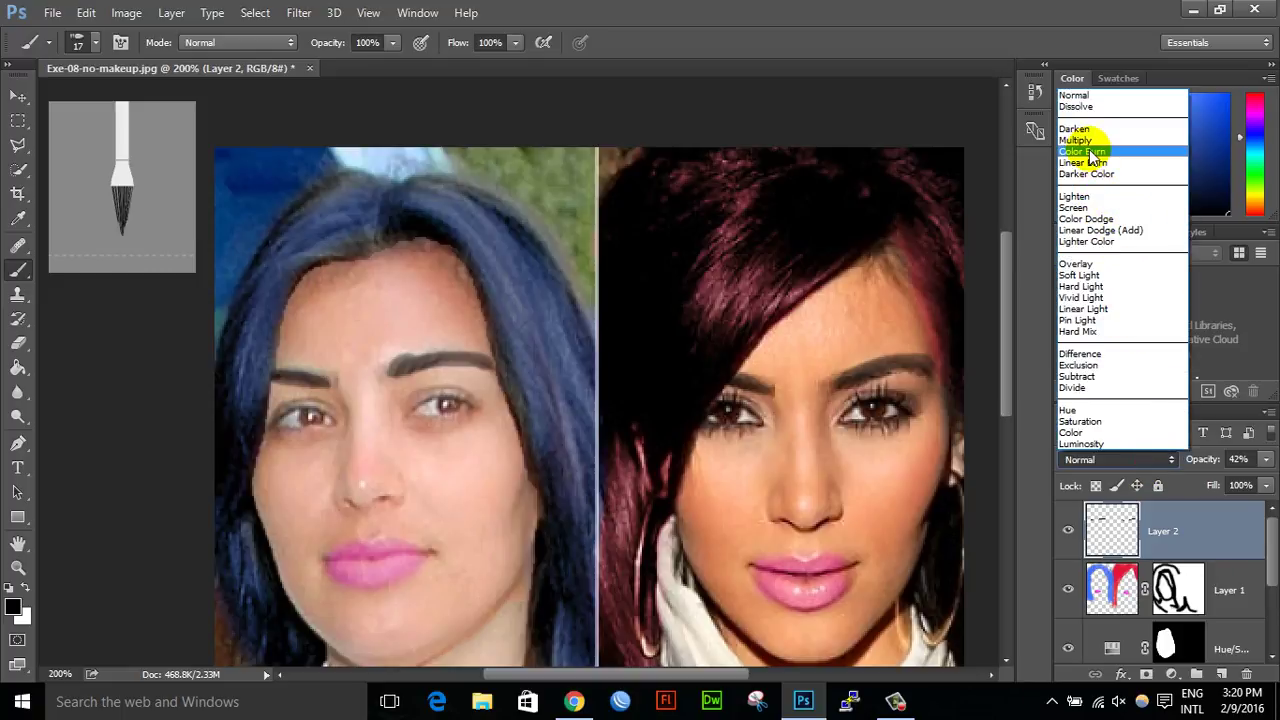
left_click(1100, 267)
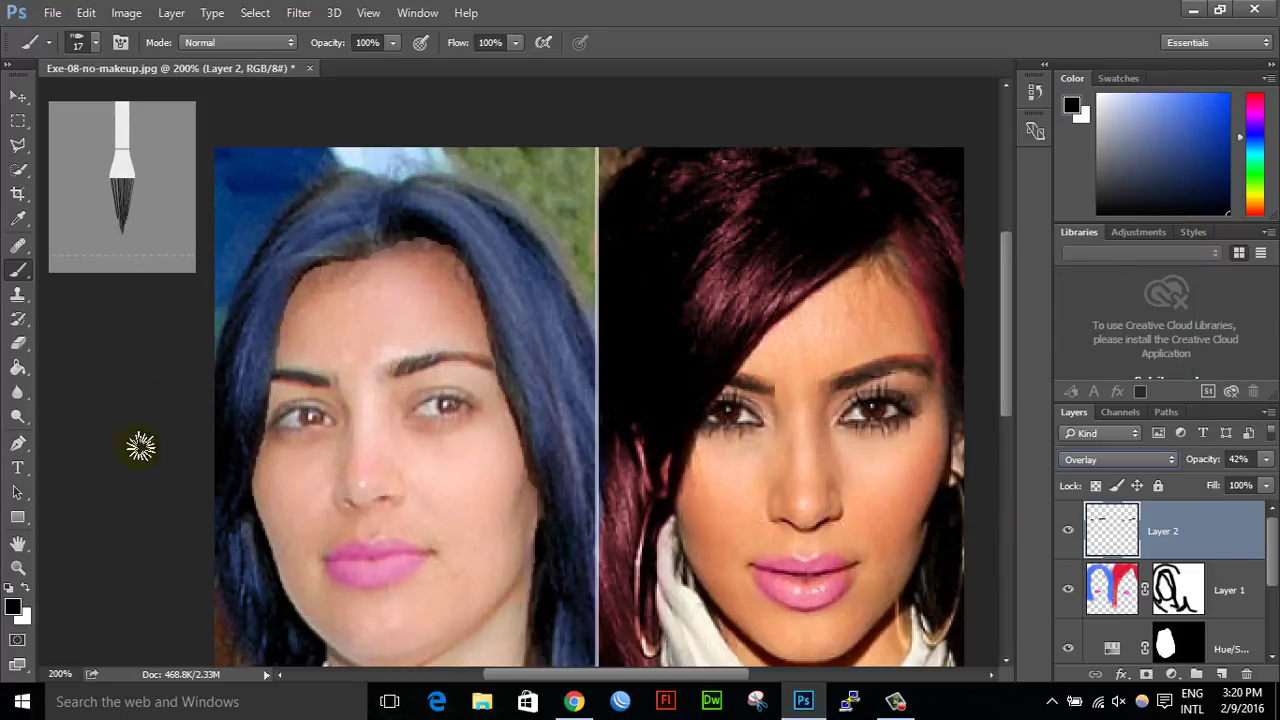
Step: Switch to the Rectangular Marquee tool, and hide and show Layer 0 copy to compare the retouch with the original
left_click(18, 121)
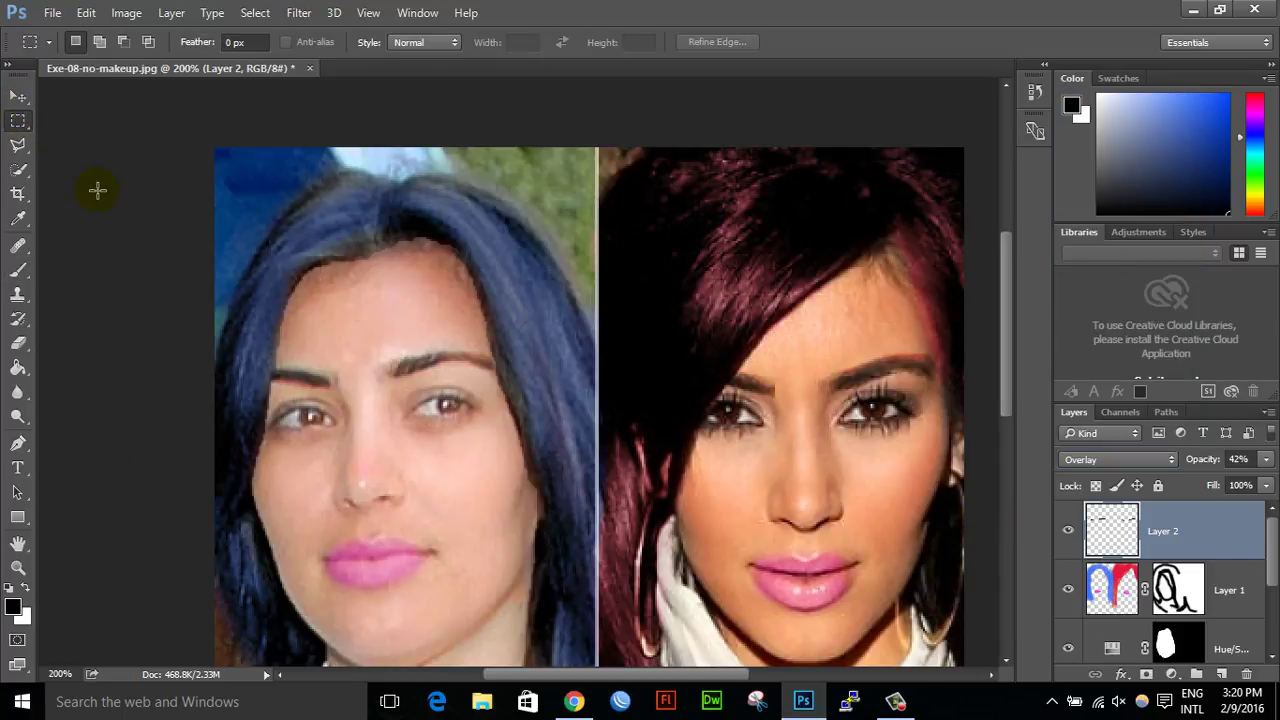
key("ctrl+minus")
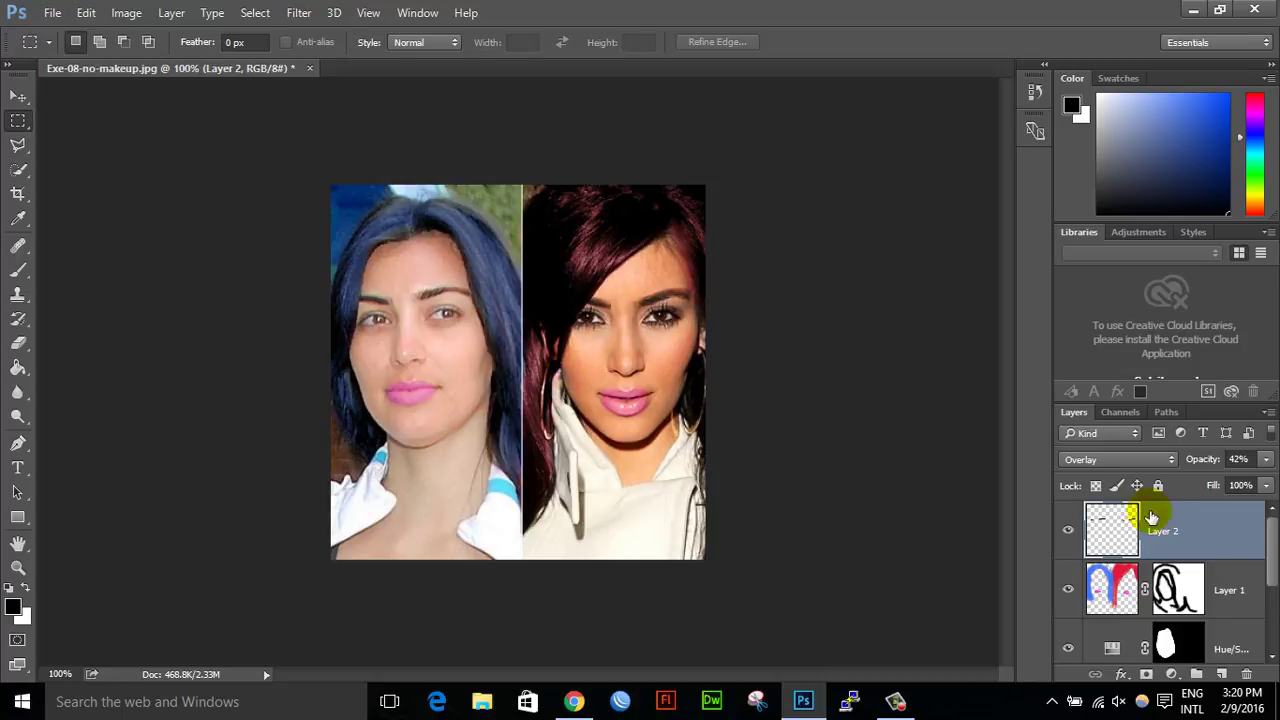
left_click_drag(1272, 545, 1275, 617)
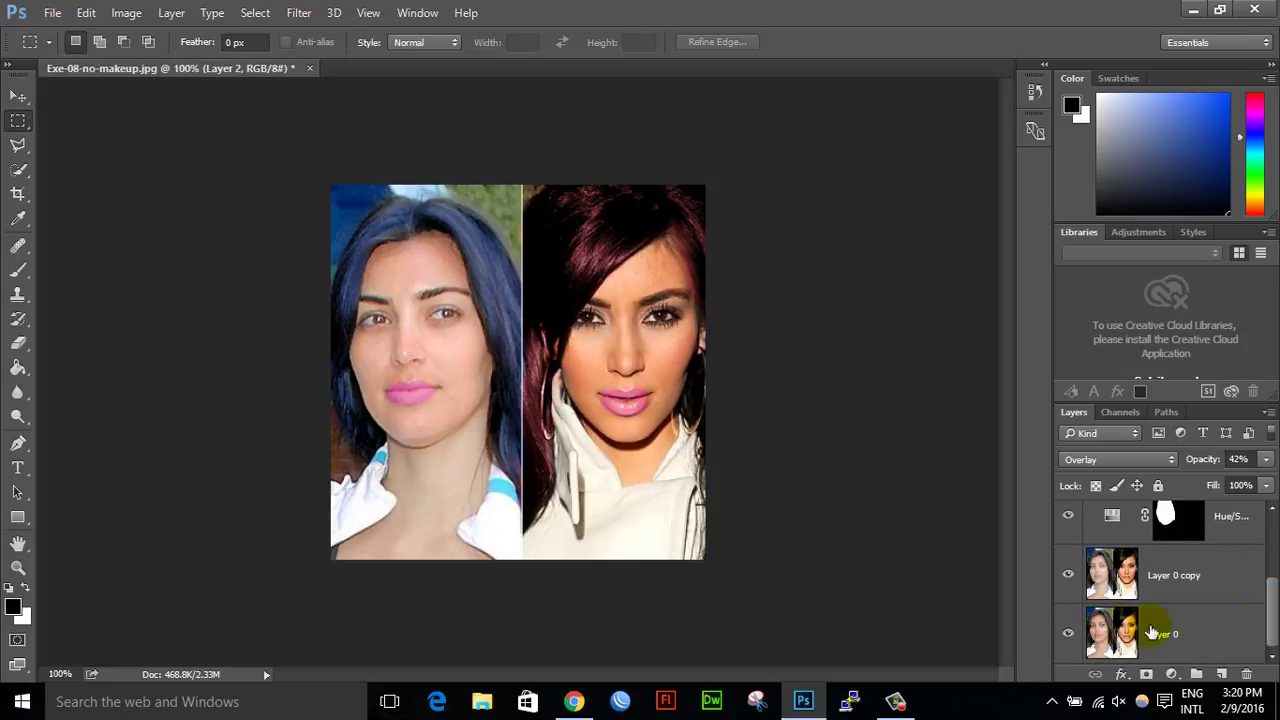
left_click(1068, 578)
left_click(1068, 578)
left_click_drag(1268, 615, 1268, 510)
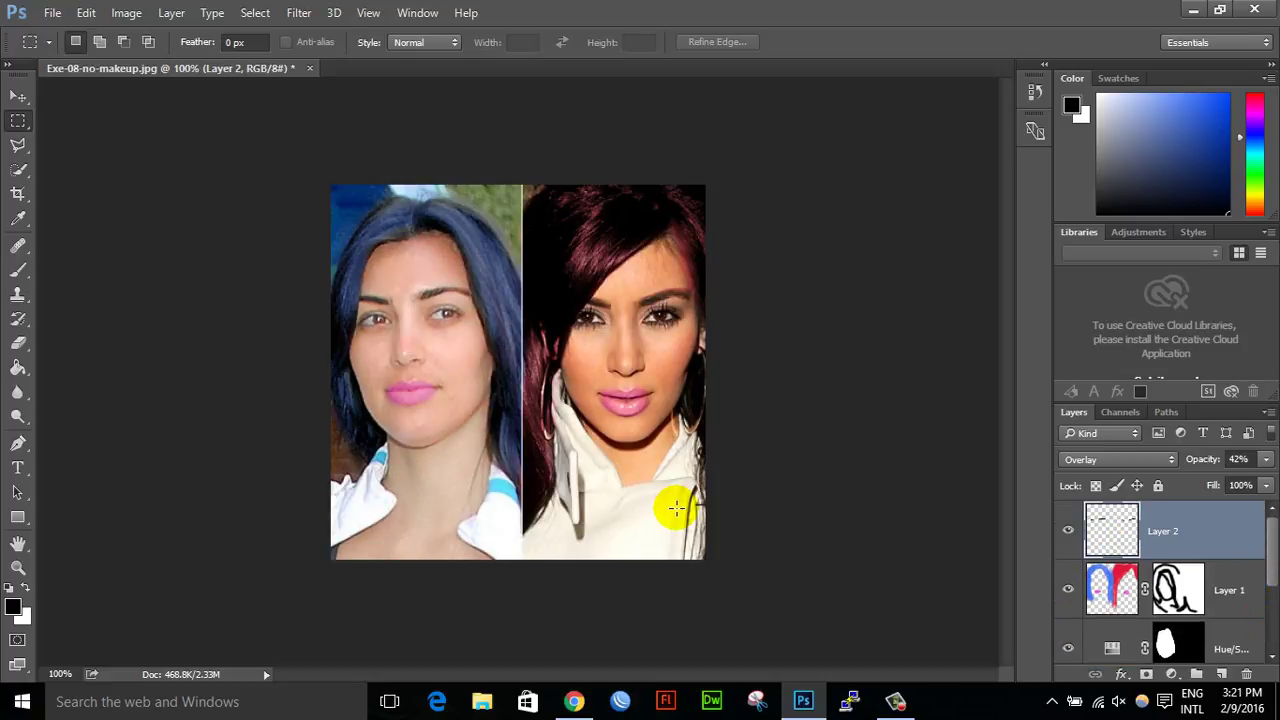